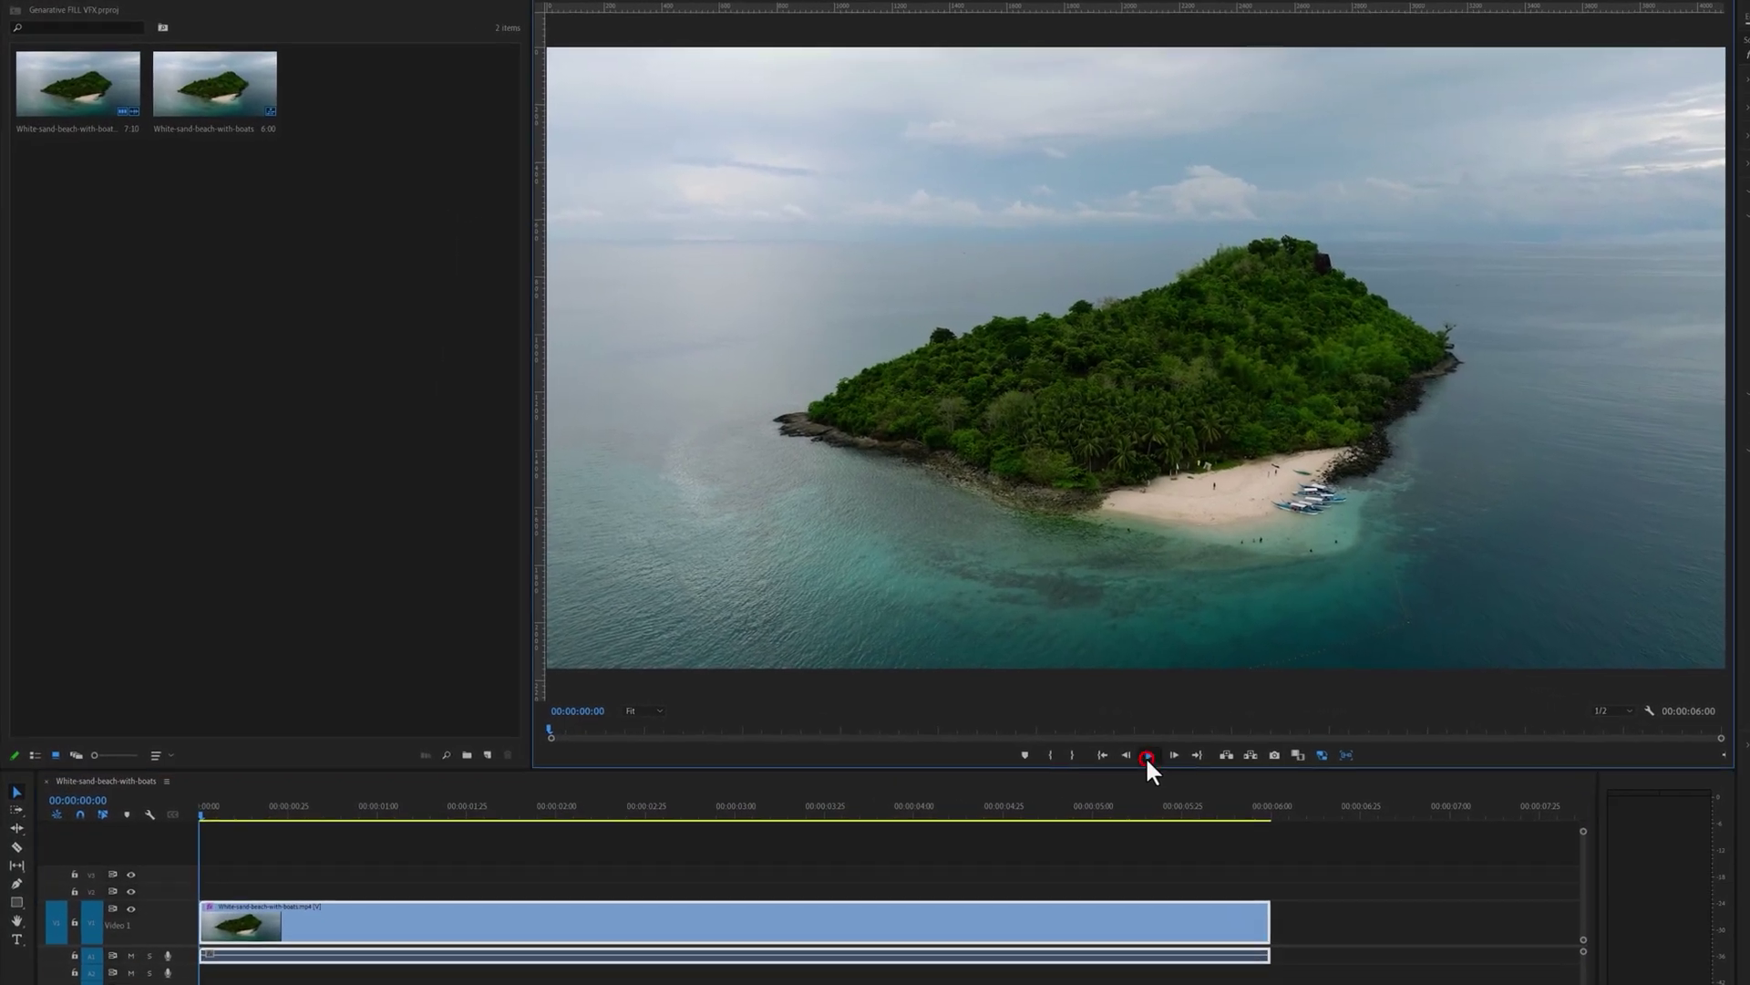
- Play through the drone clip and add a marker at frame 00:00:03:00
click(1147, 756)
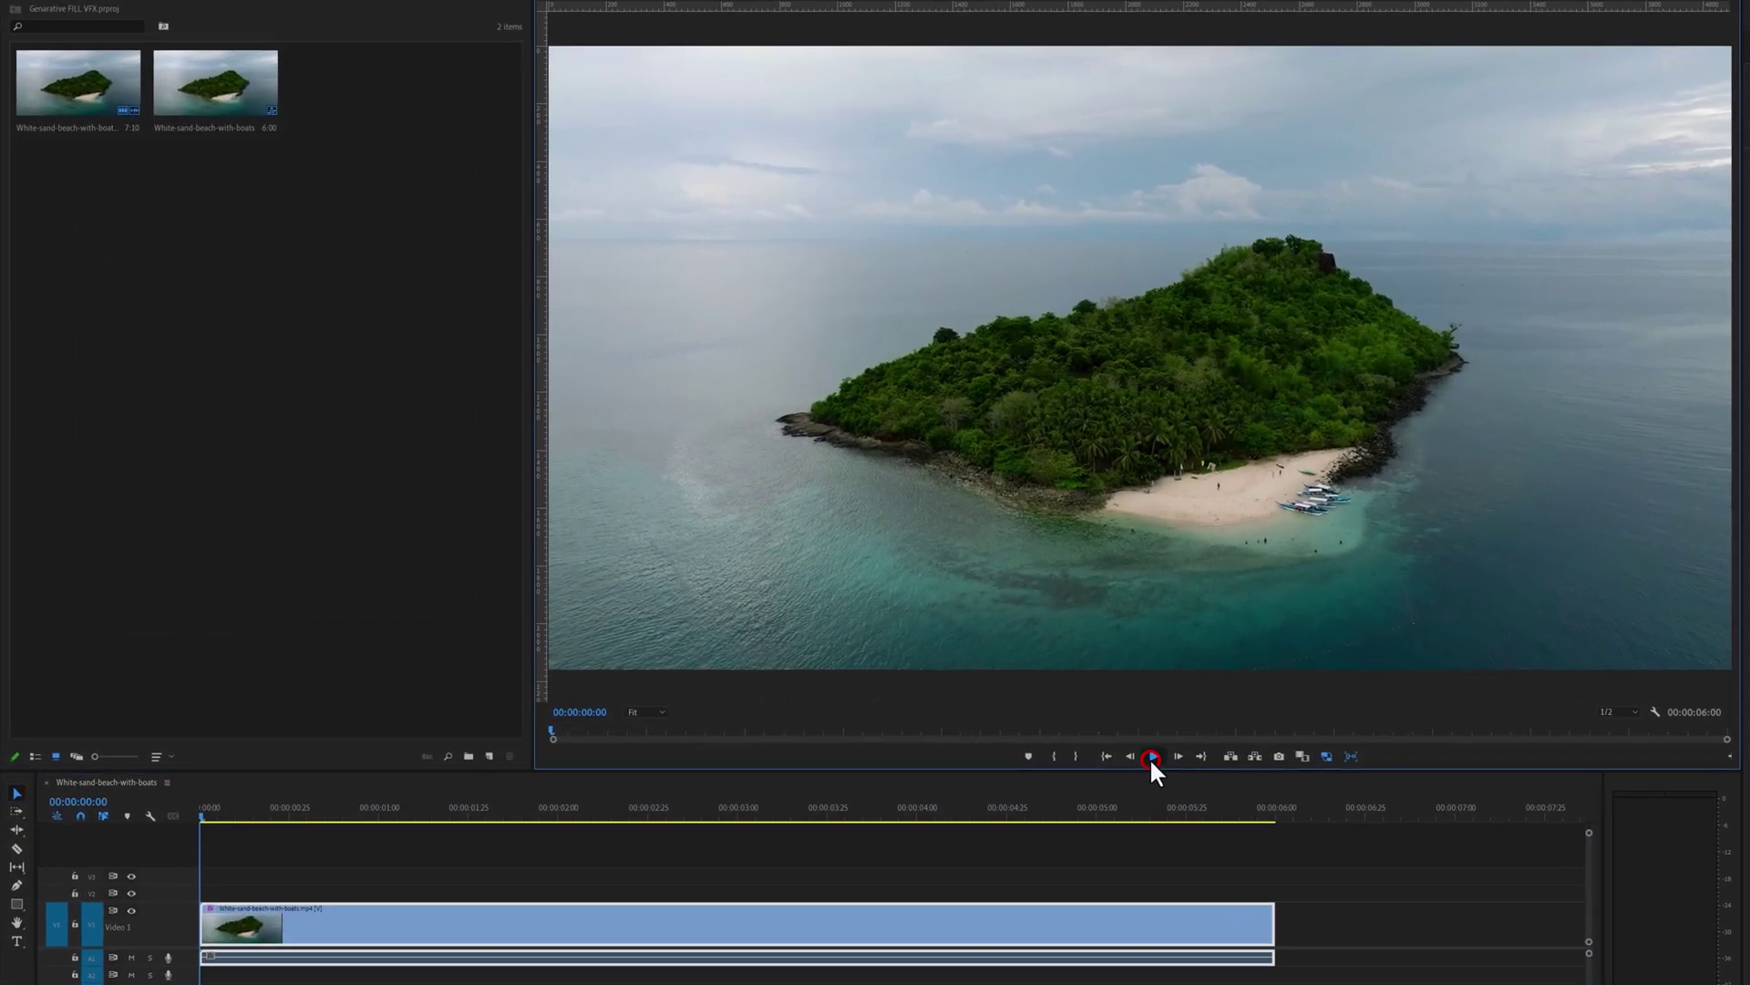
click(1015, 714)
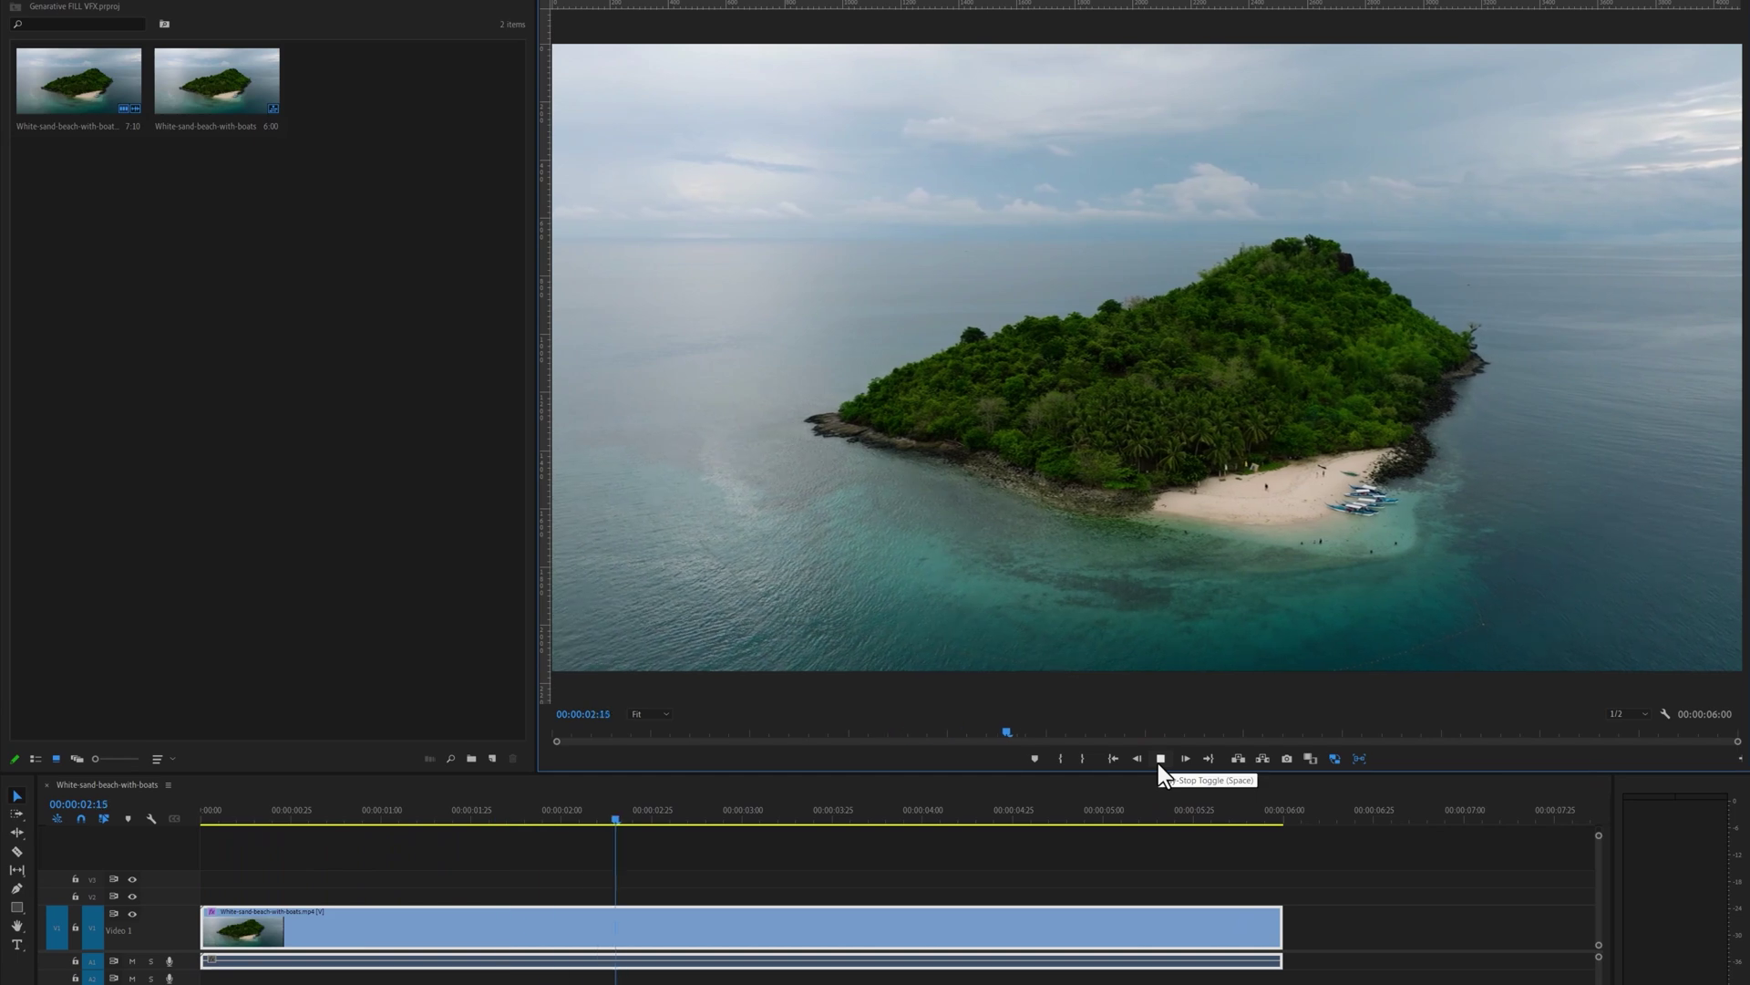
click(1157, 759)
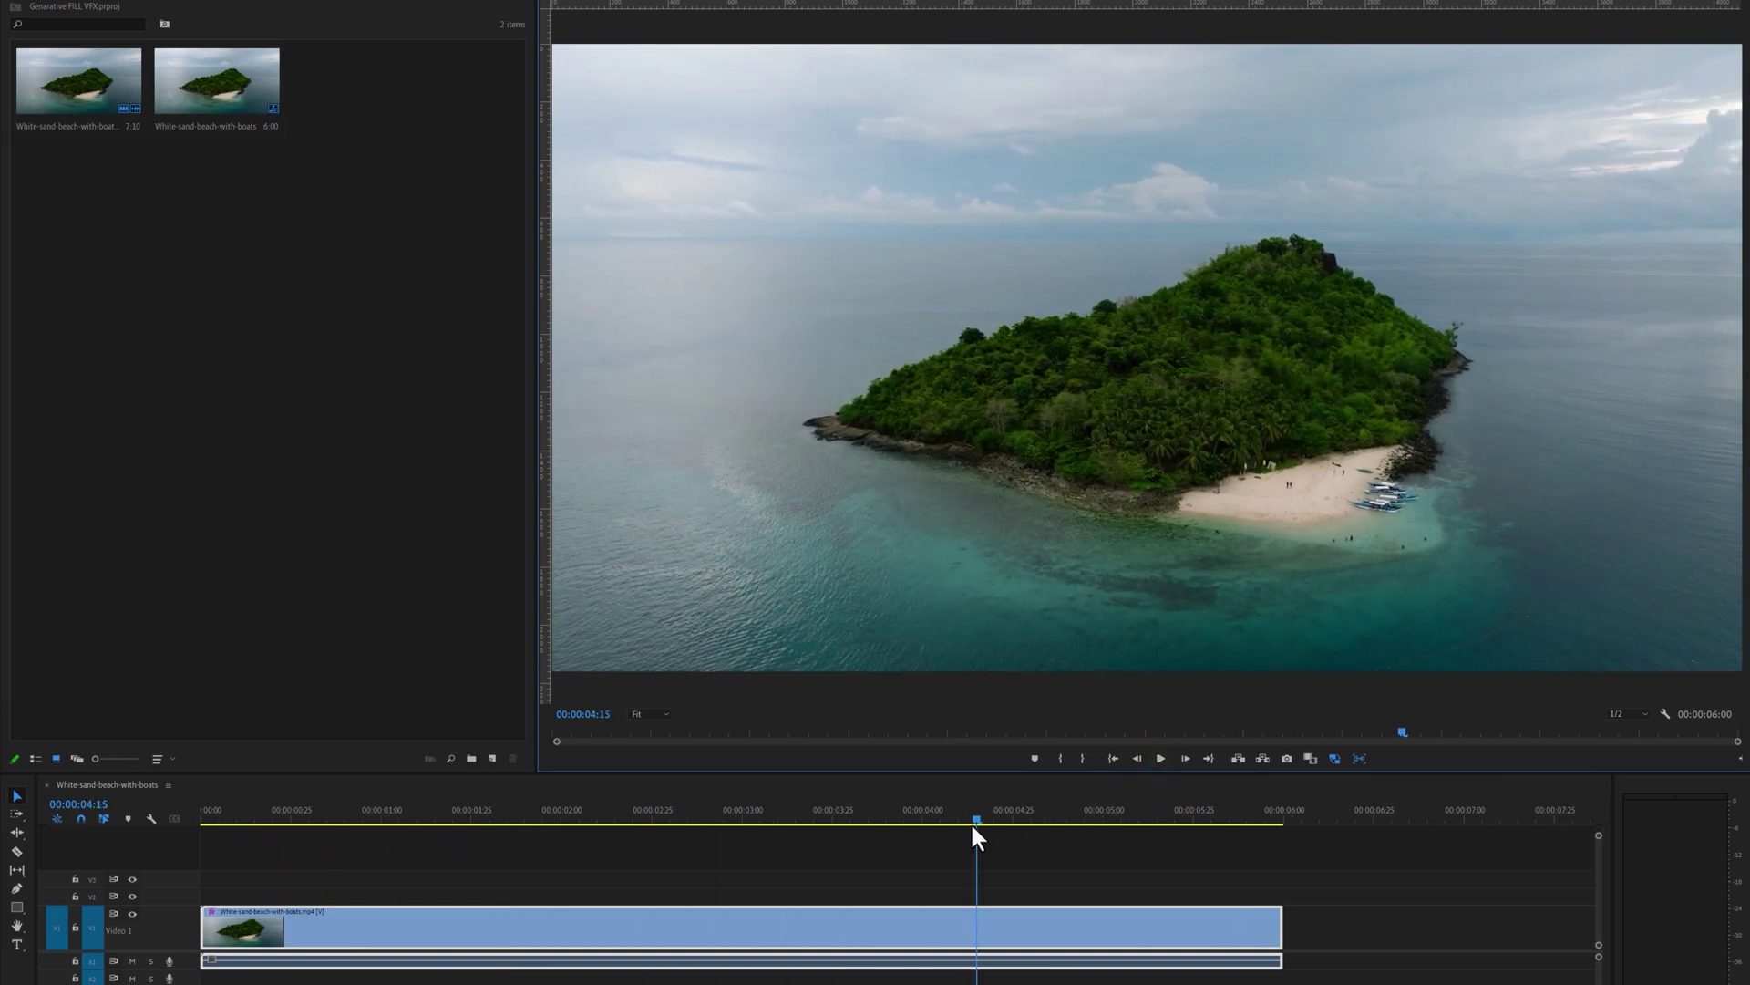
drag(972, 821, 514, 819)
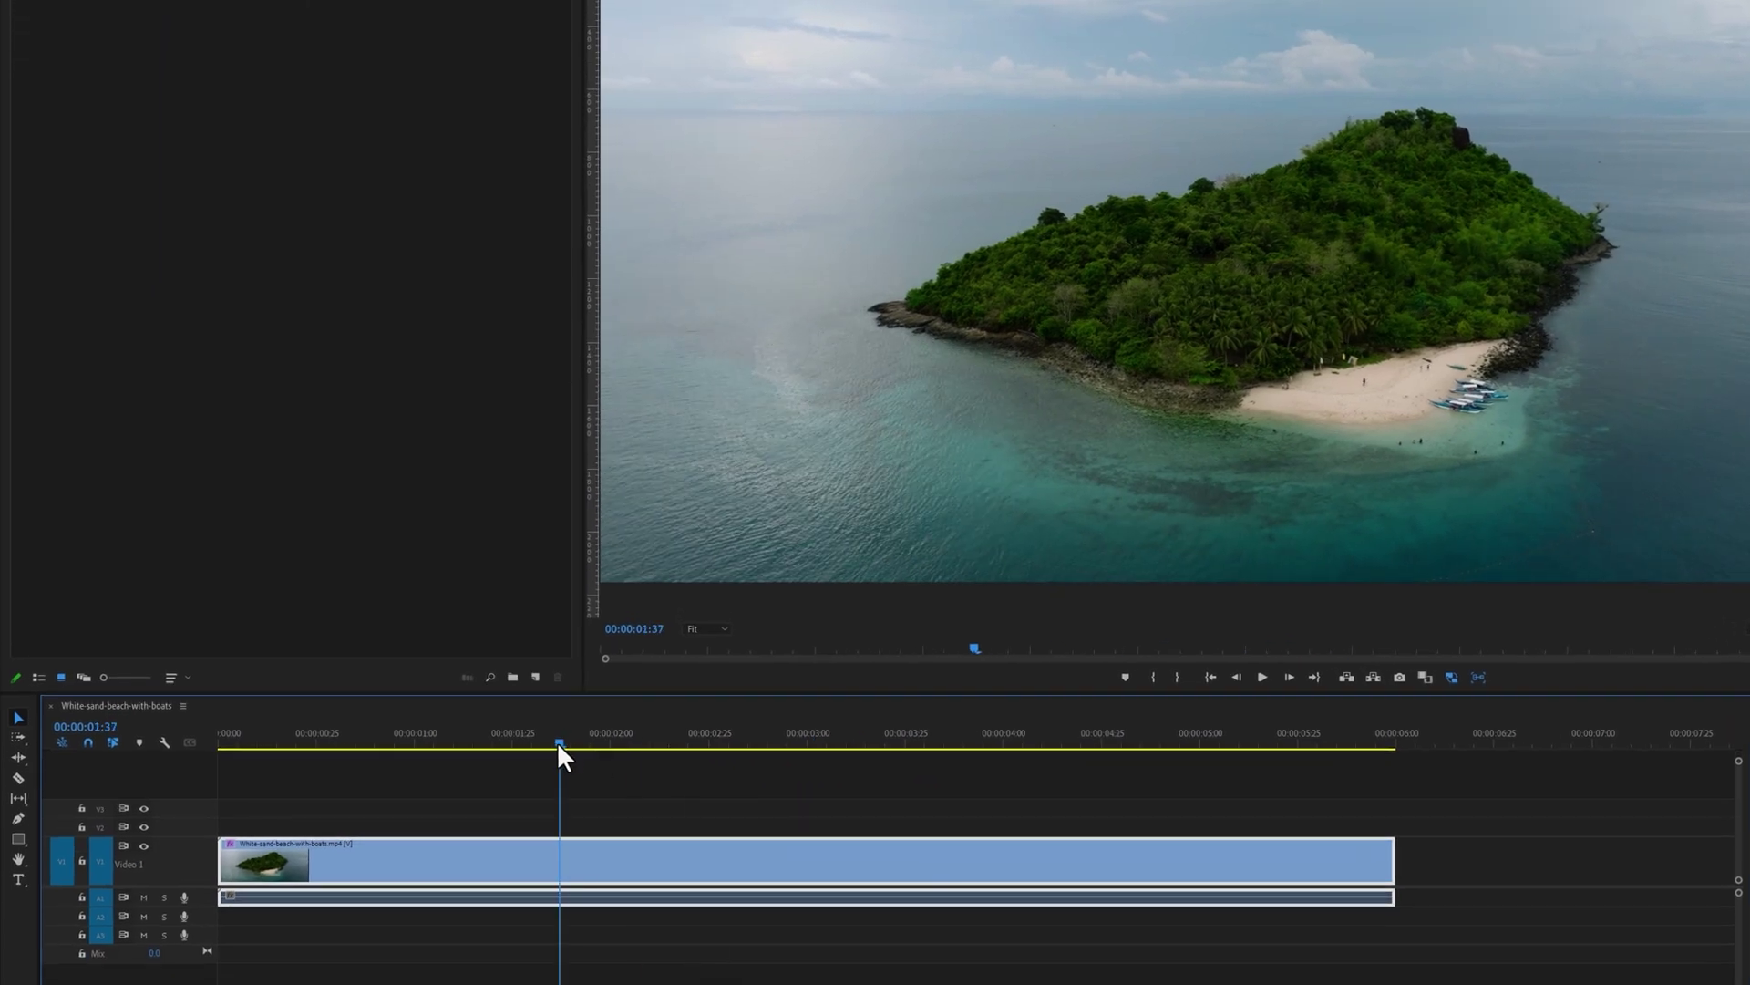
drag(559, 744, 804, 762)
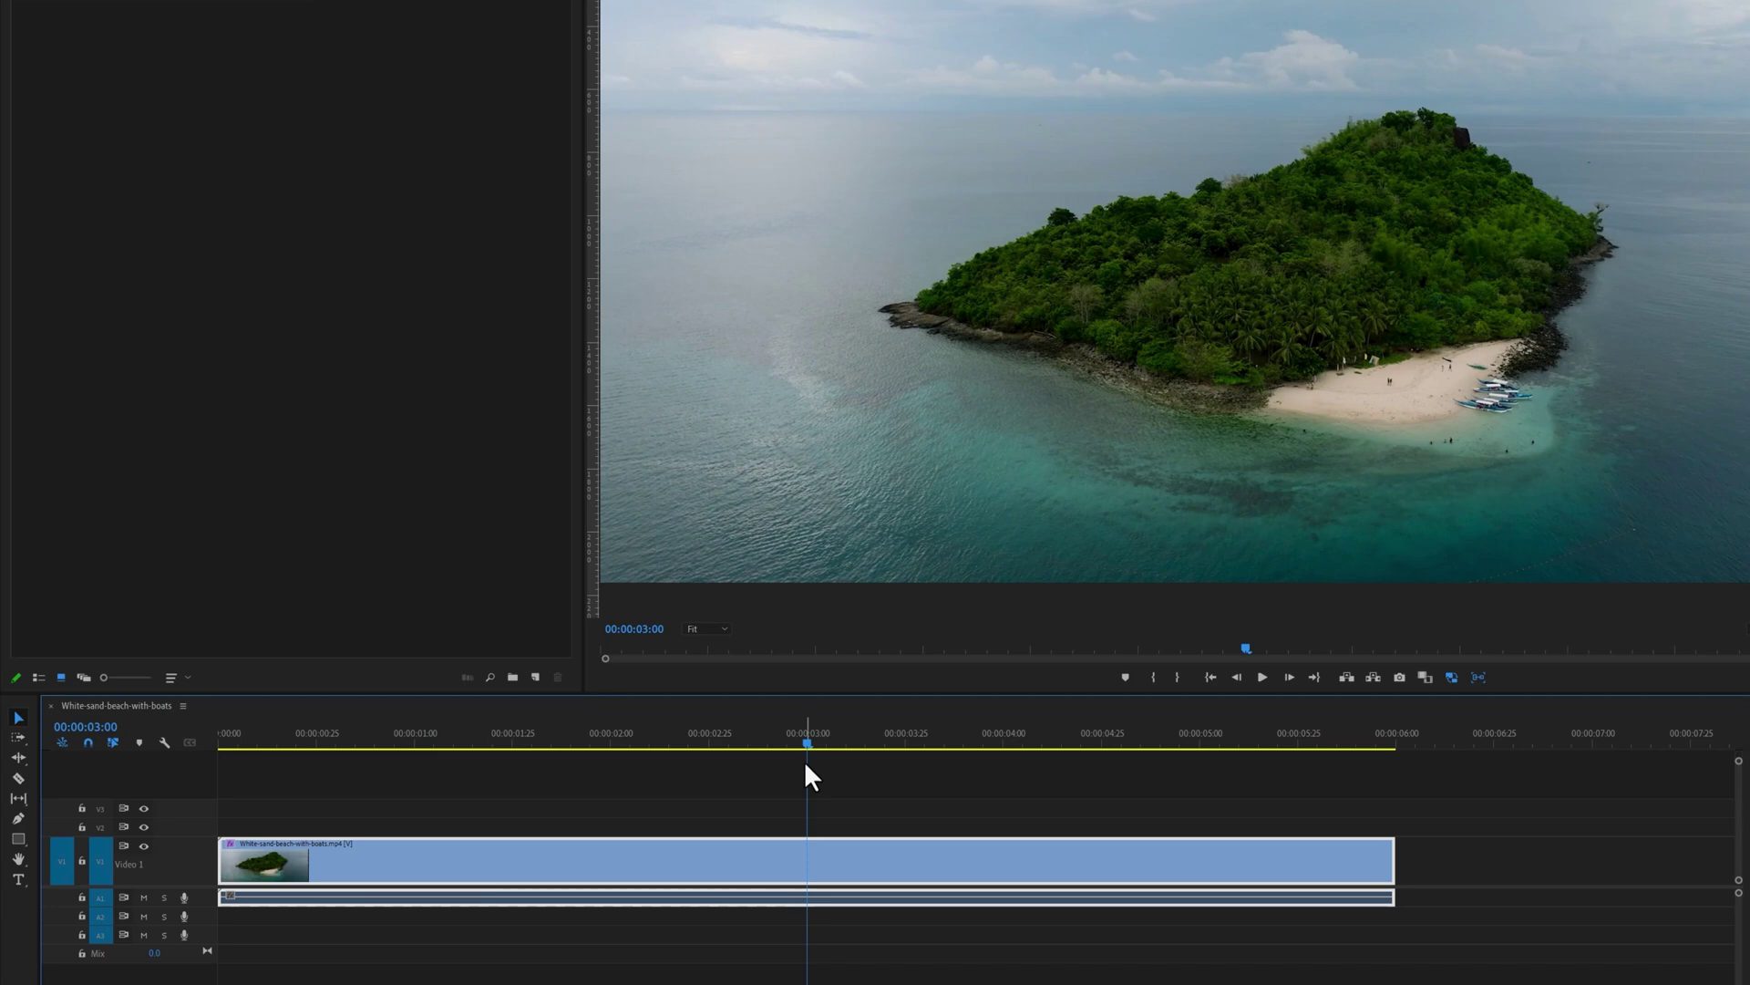
key(m)
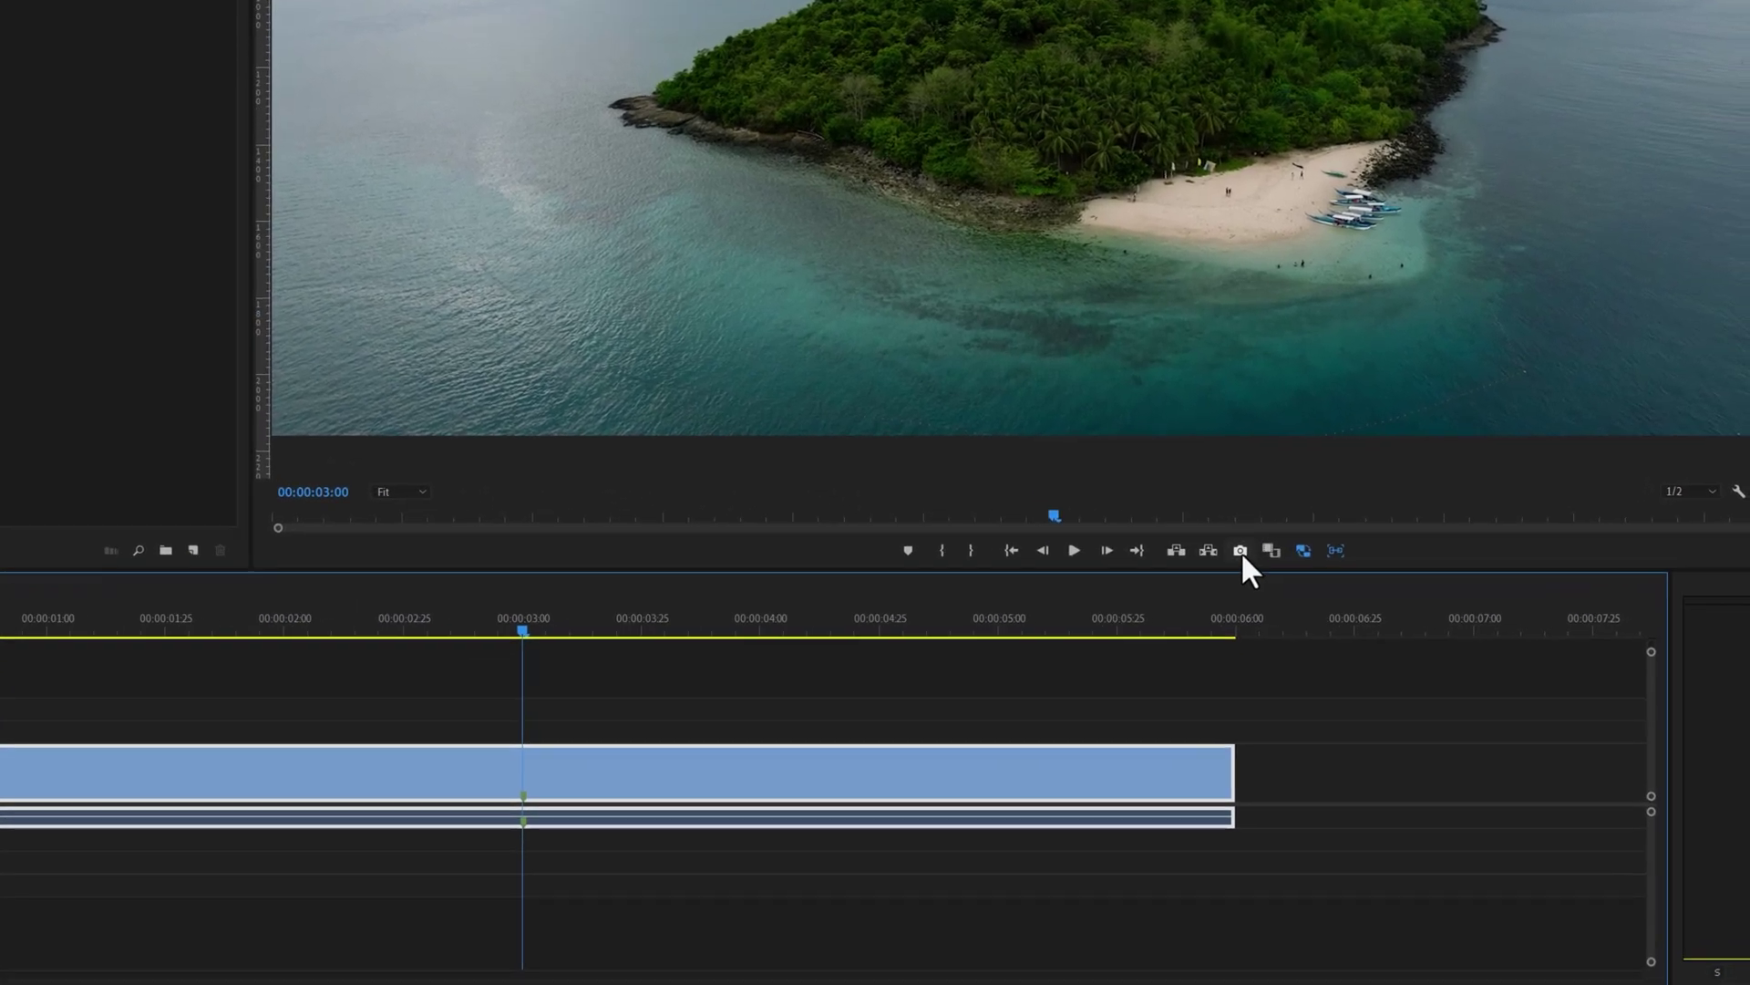
- Export the 00:00:03:00 frame as a PNG still into Desktop > Generative Fill VFX
click(1387, 666)
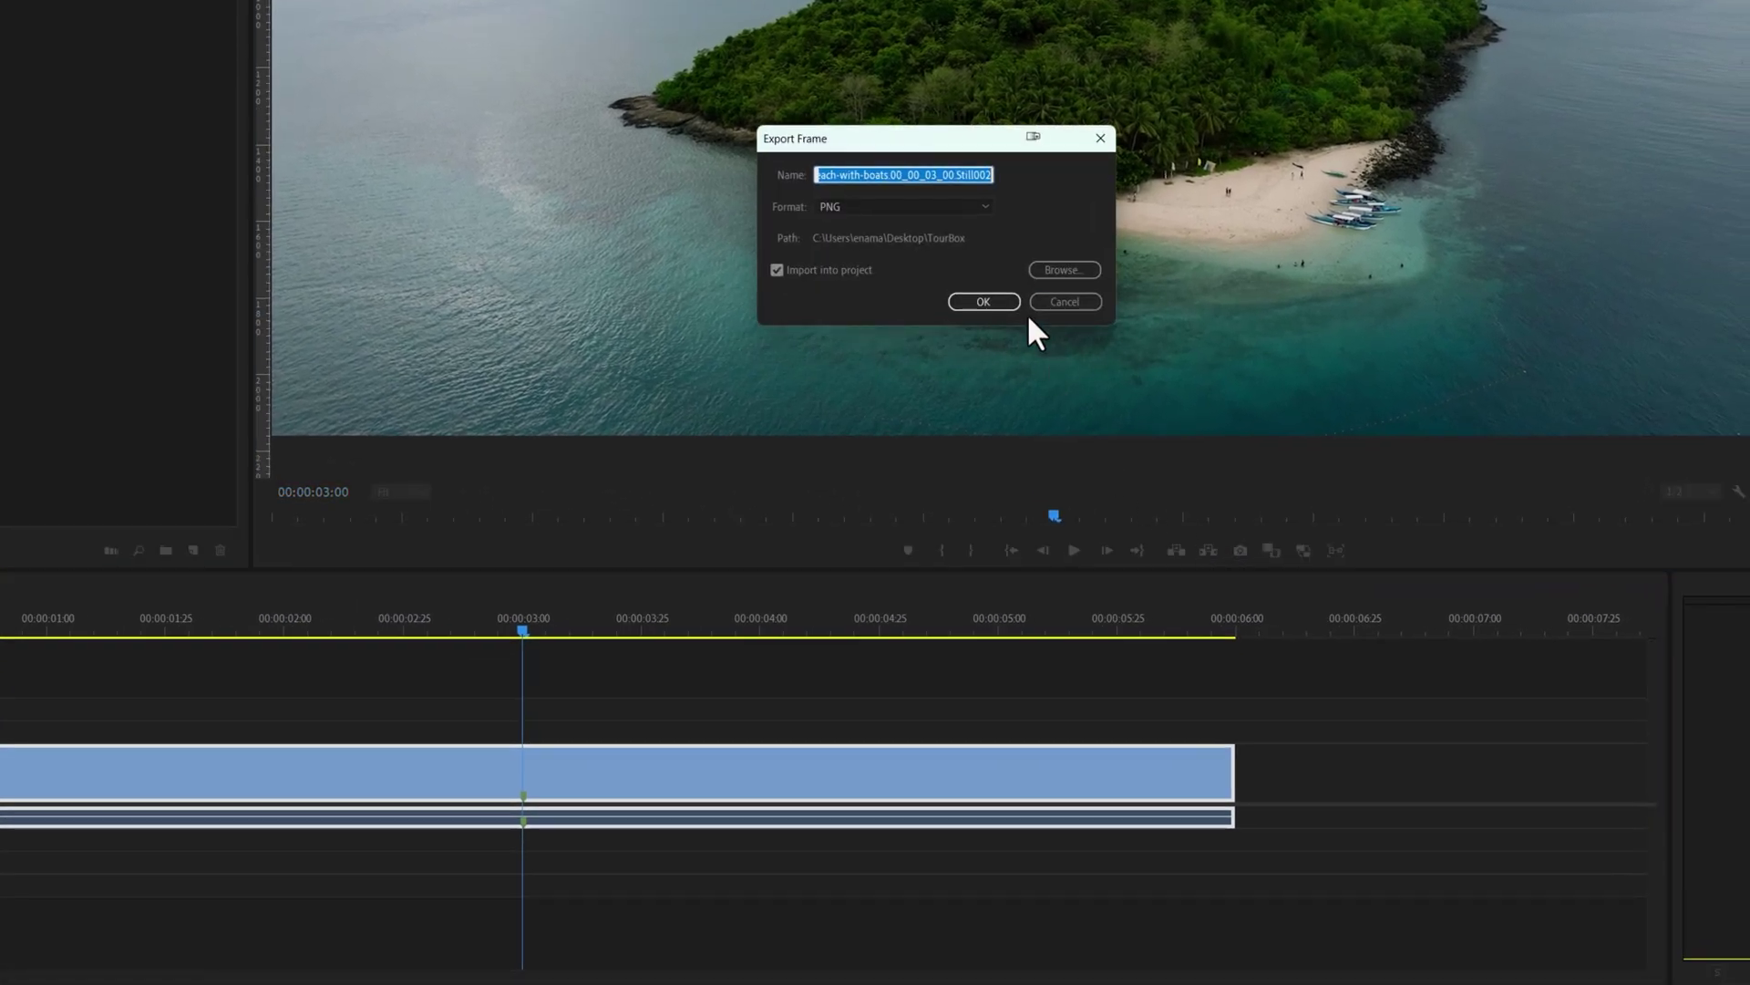
click(975, 205)
click(889, 319)
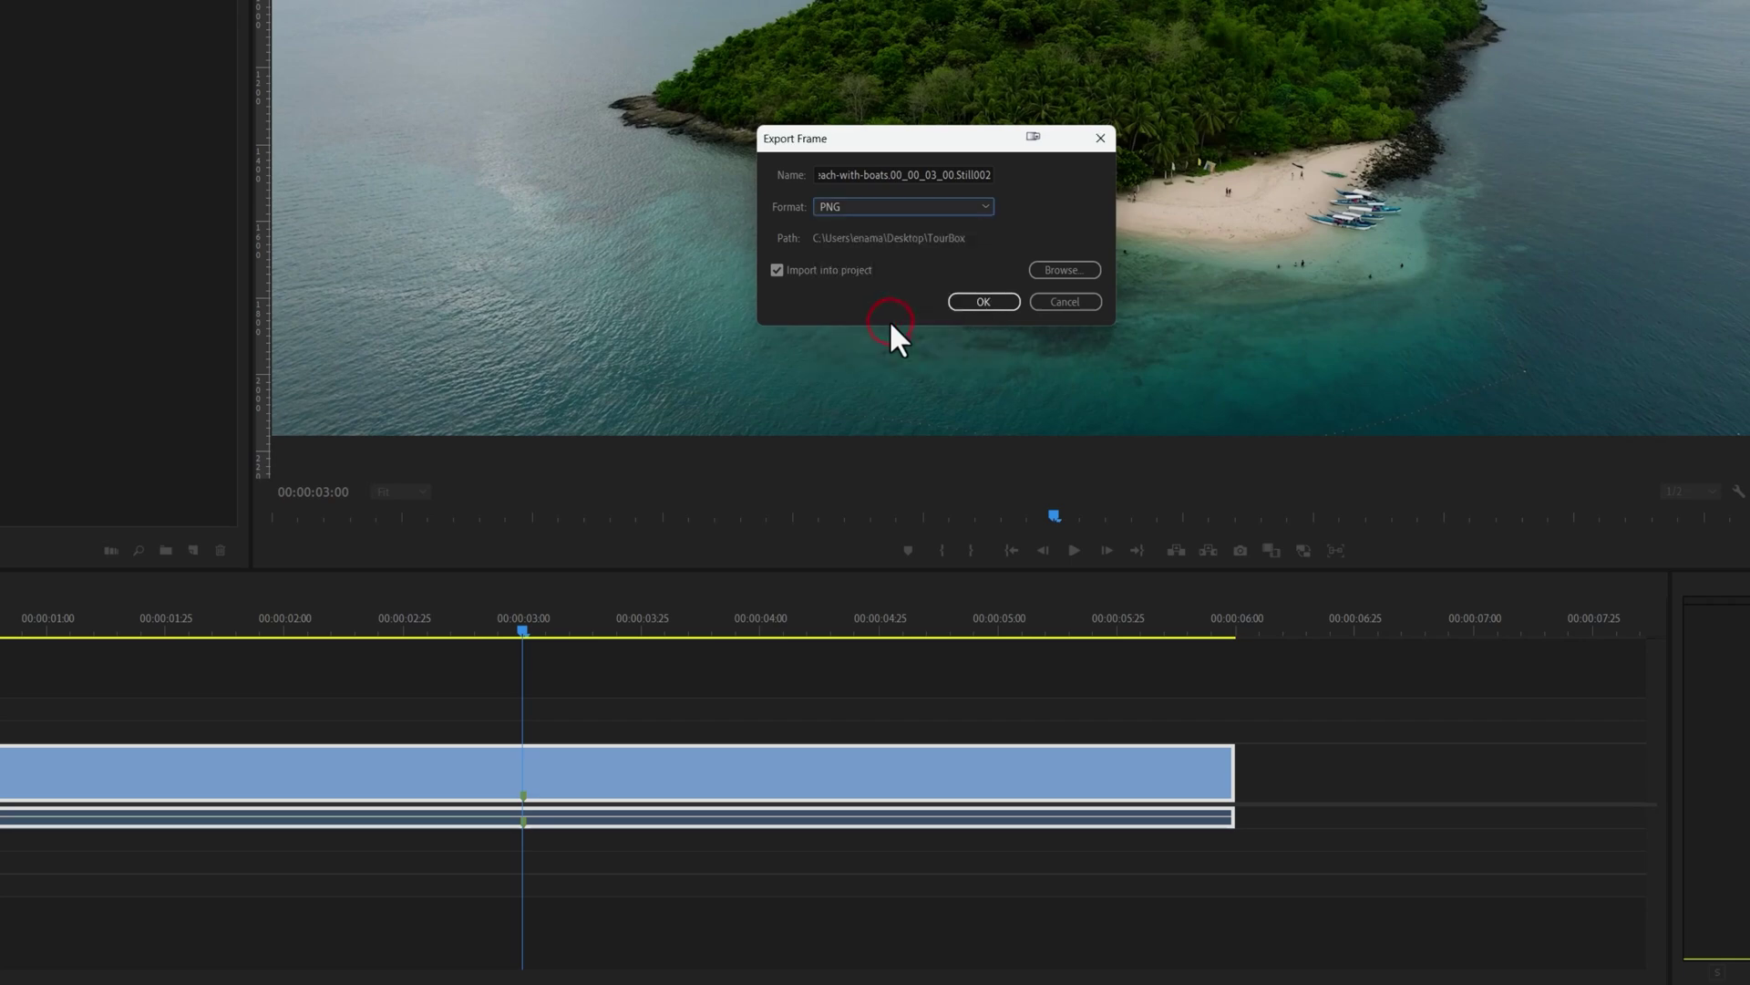
click(1072, 271)
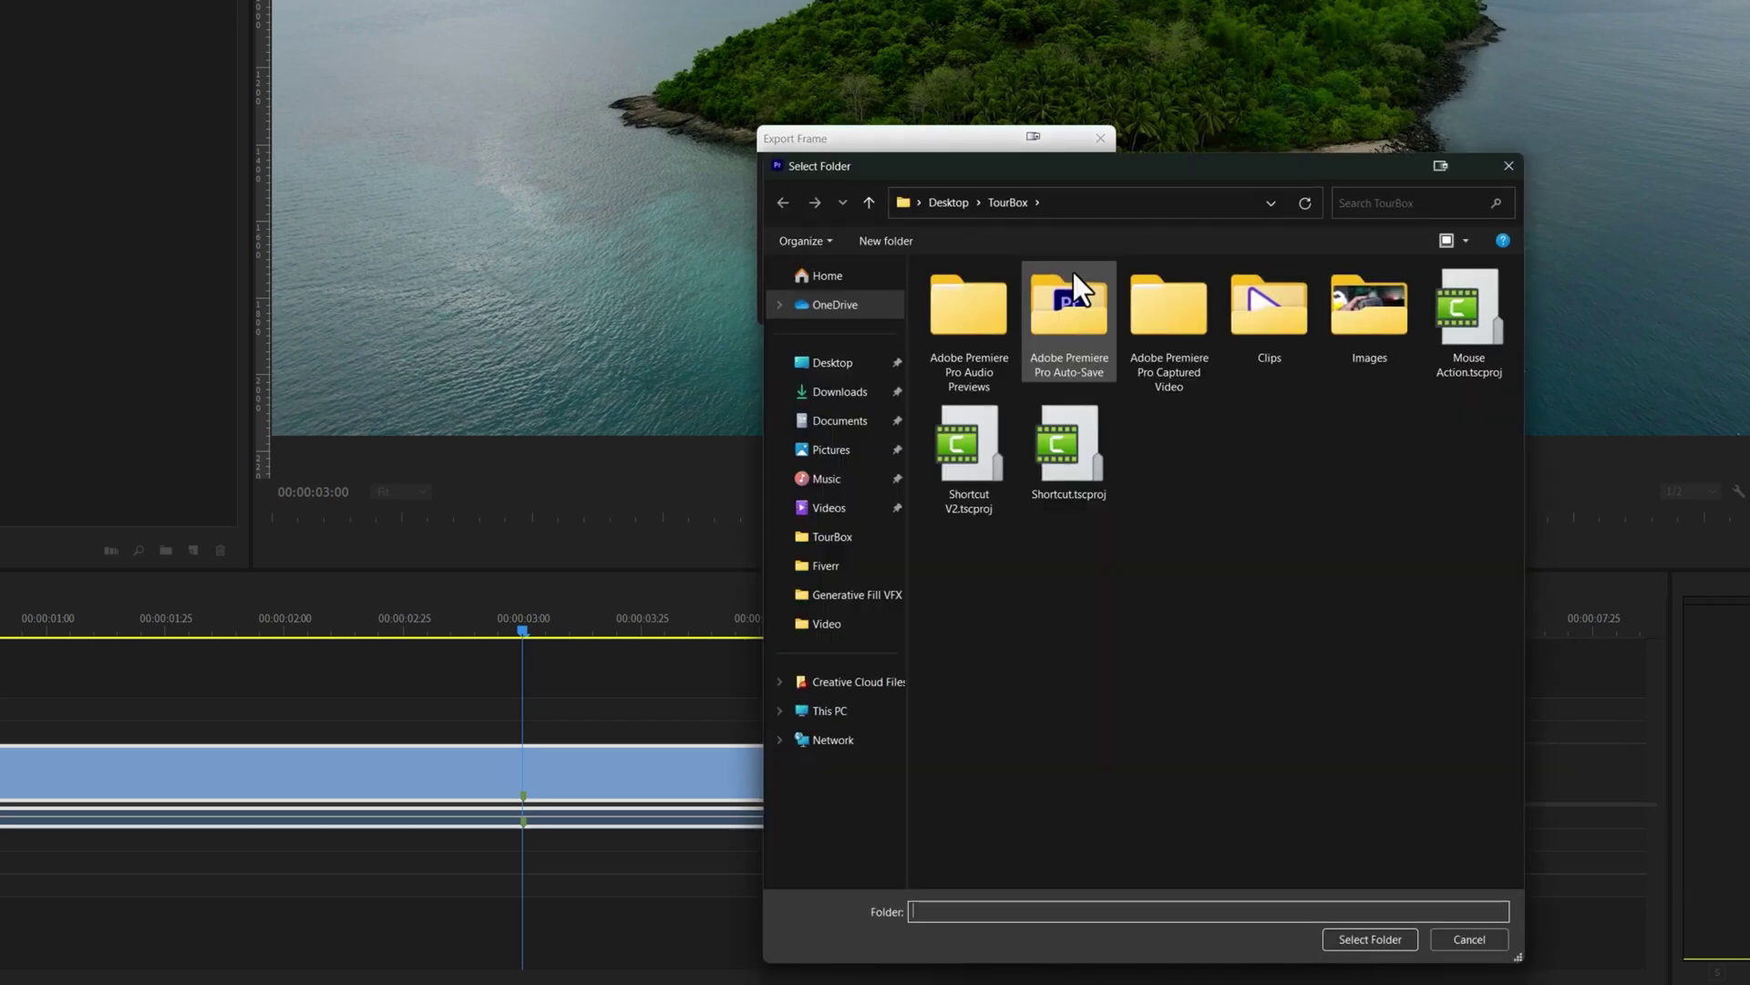
click(839, 362)
double_click(1074, 354)
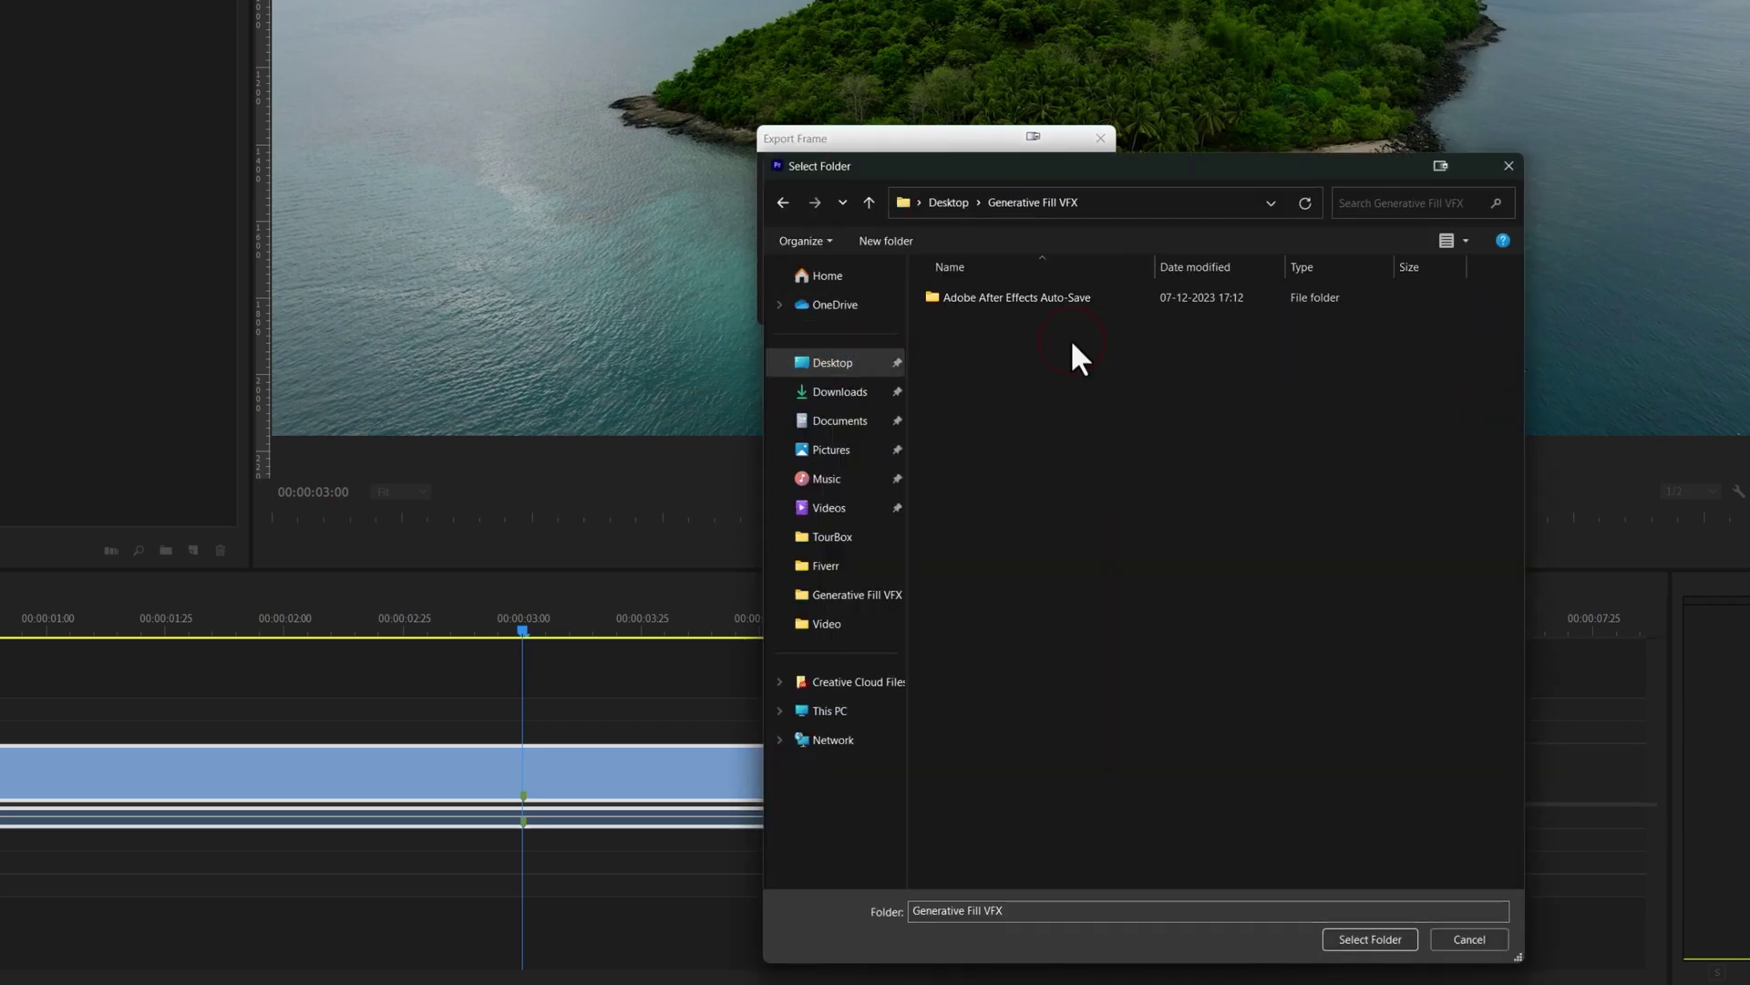
click(1340, 936)
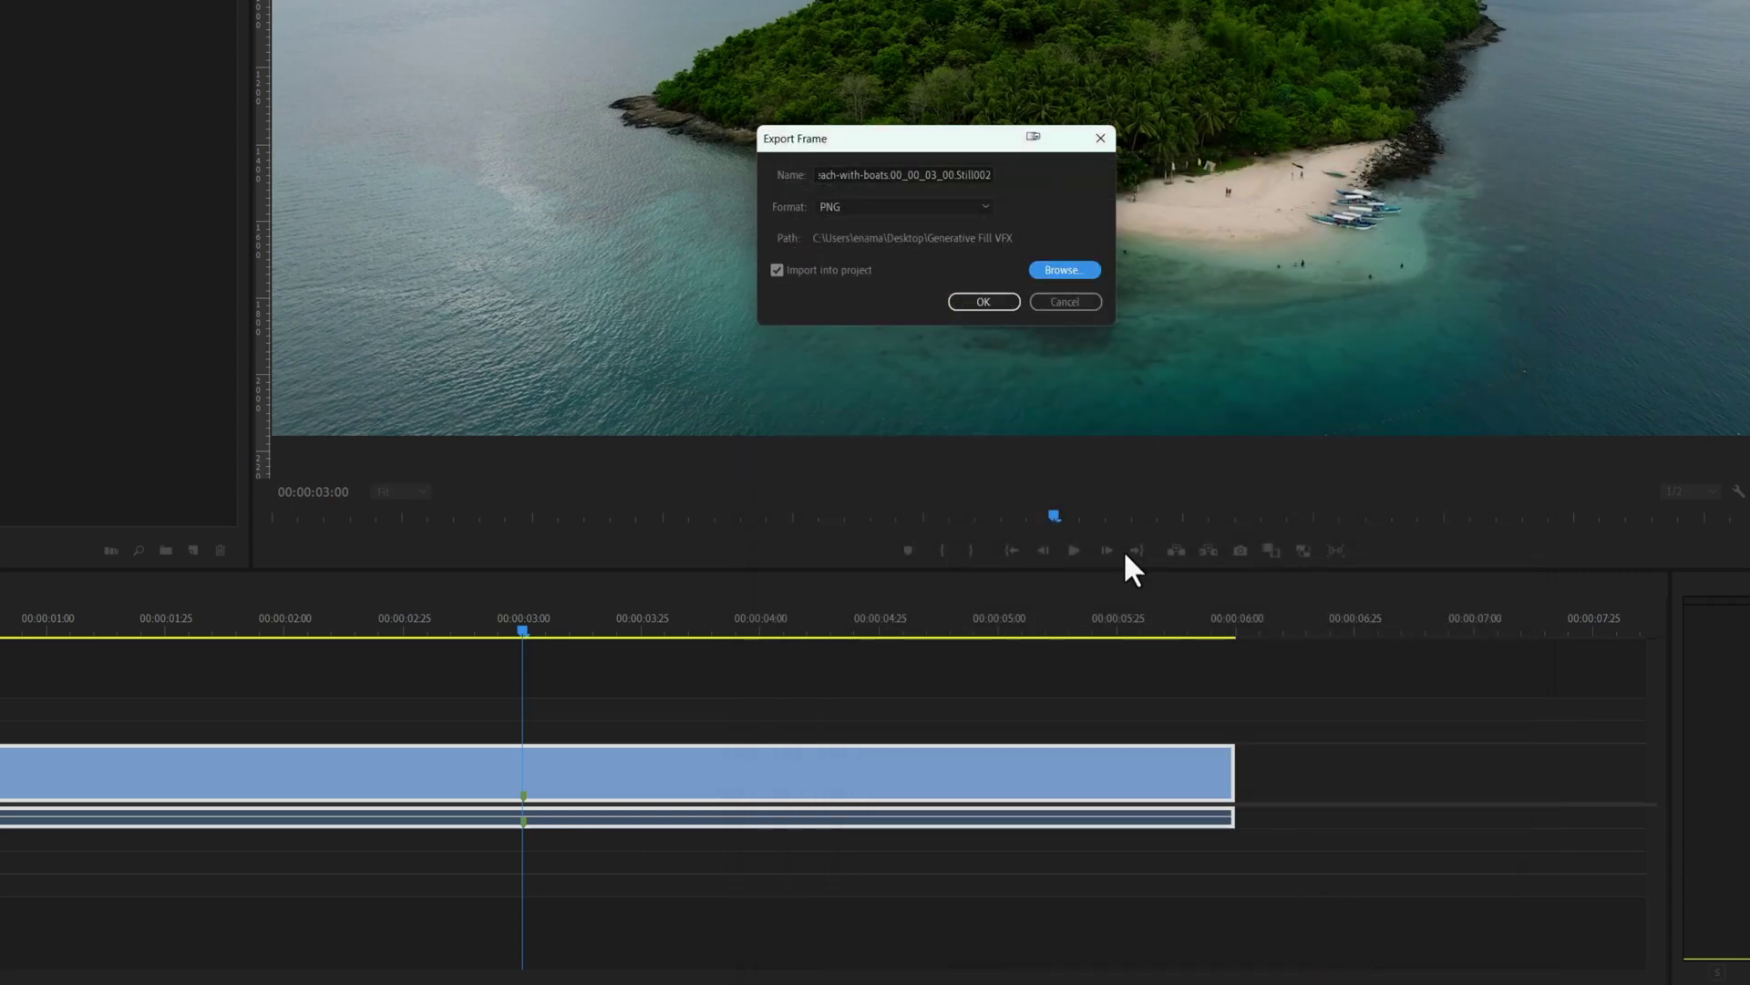
click(999, 303)
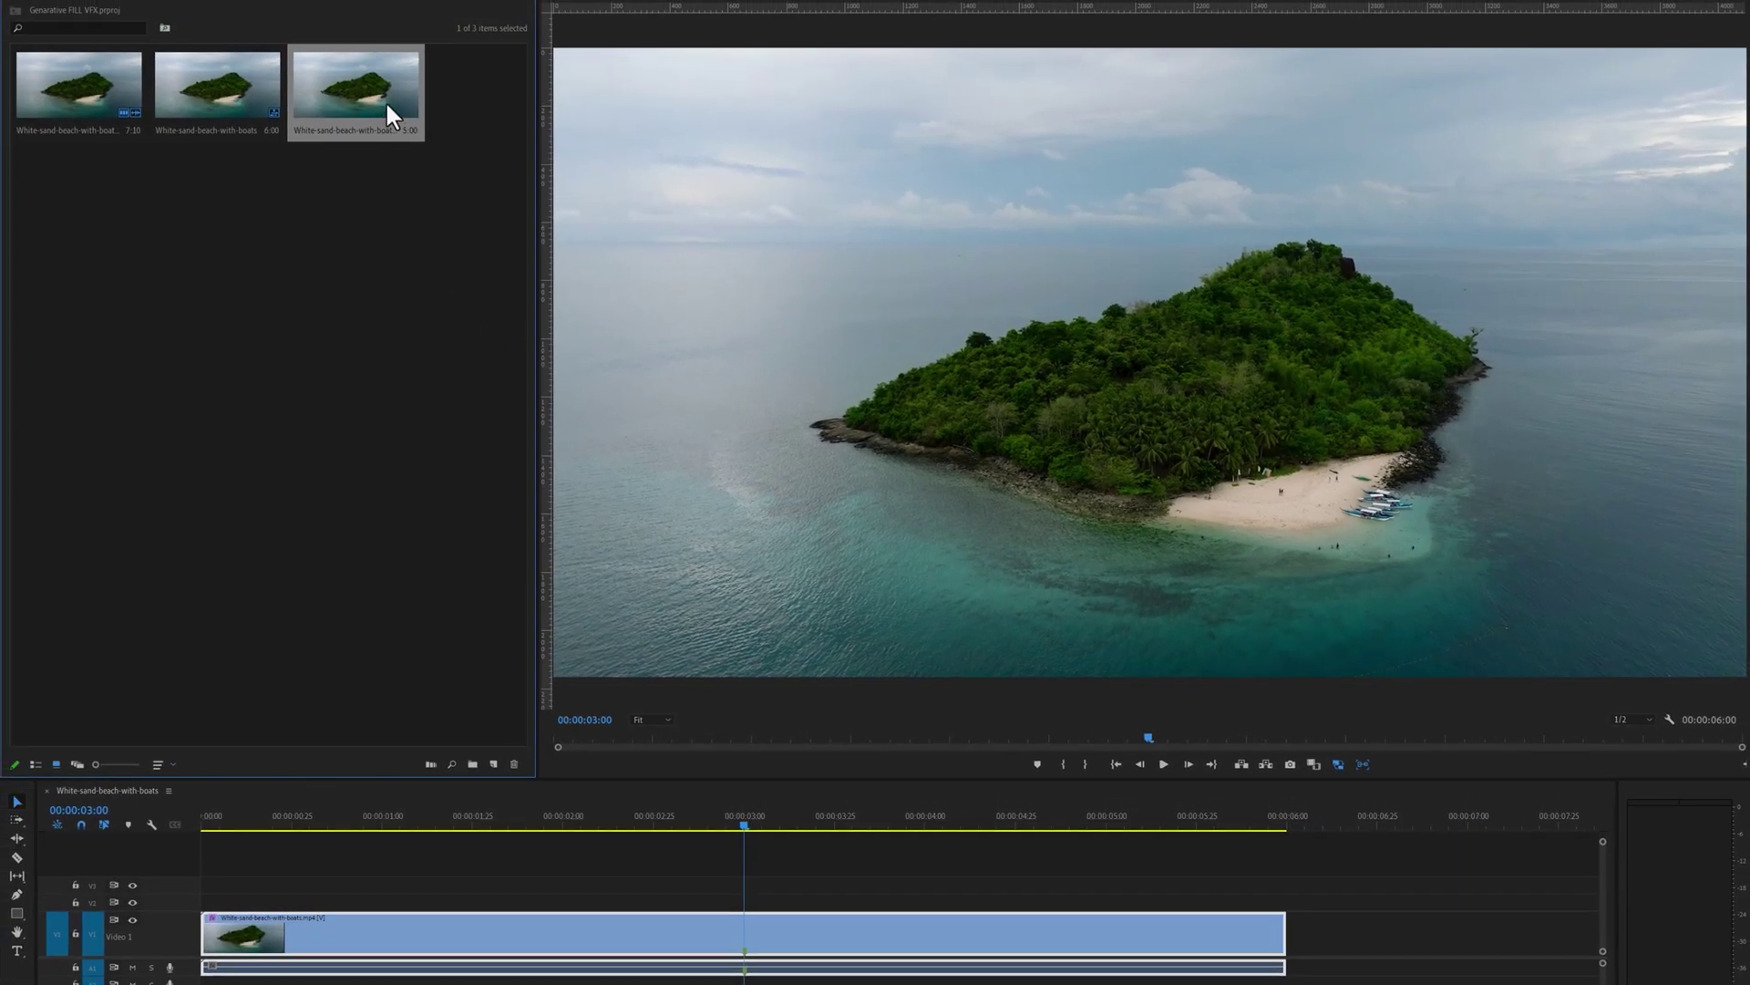
- Place the still on V2 above the drone clip, extend it, and open it in Photoshop
drag(386, 100, 185, 900)
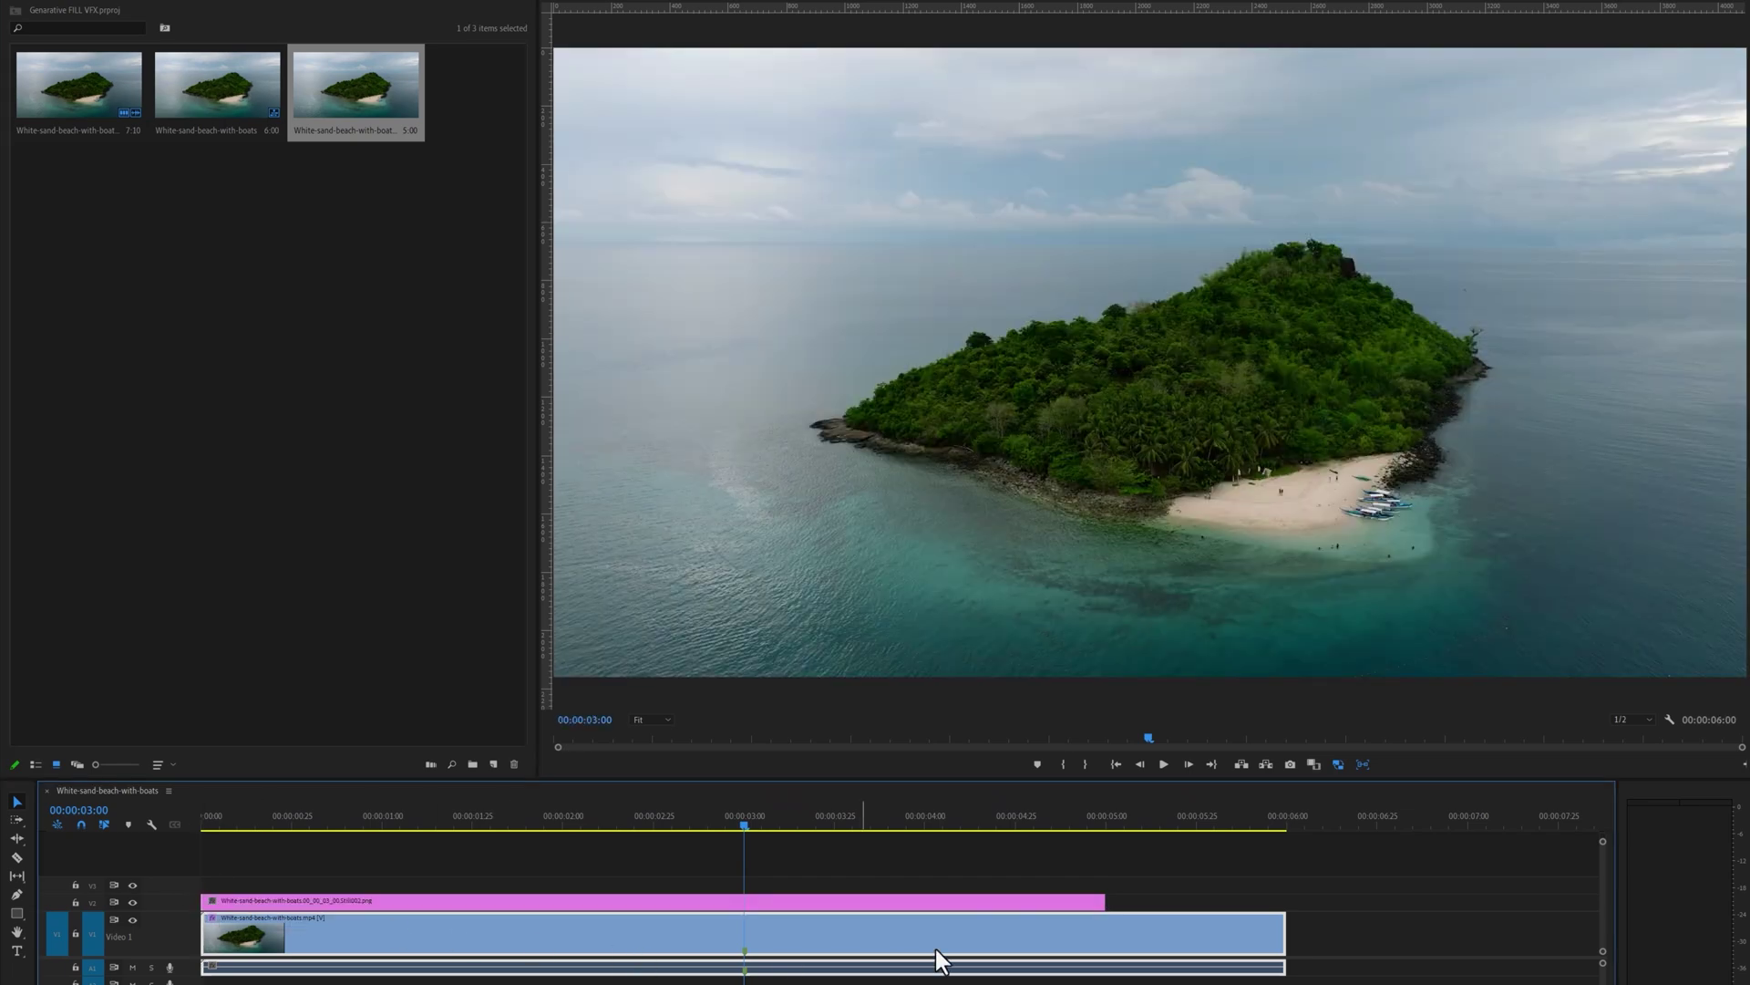
drag(1114, 906, 1292, 904)
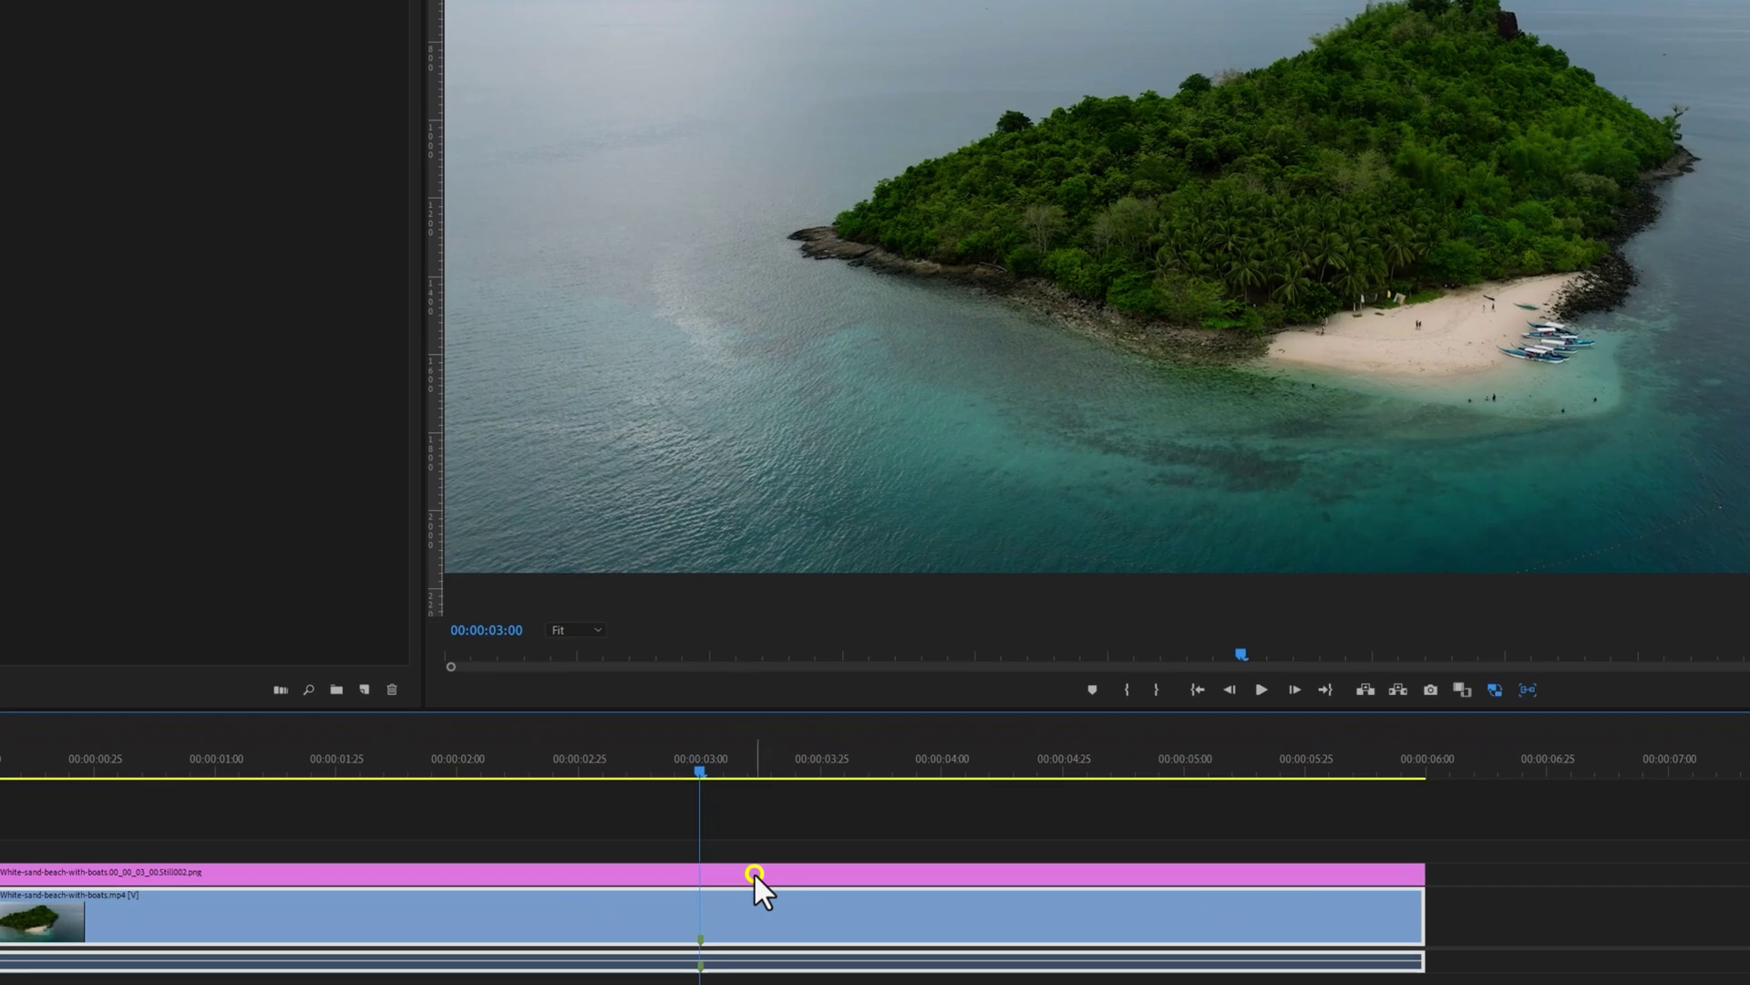
right_click(784, 904)
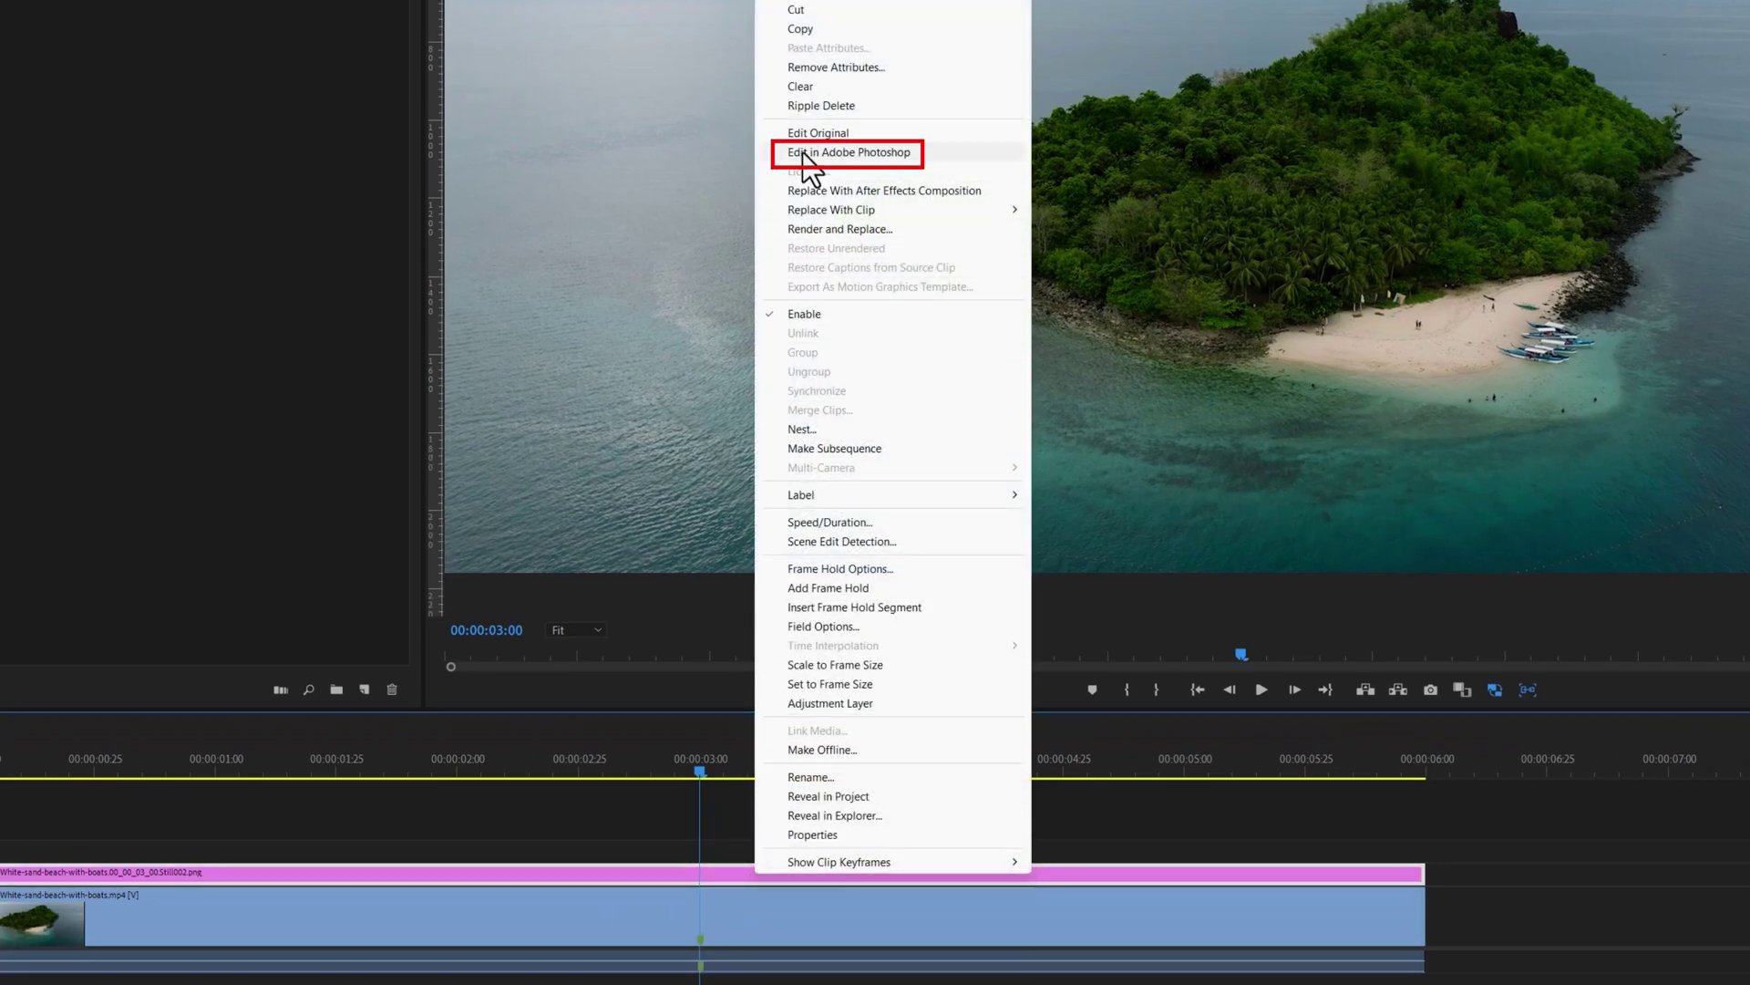
click(927, 154)
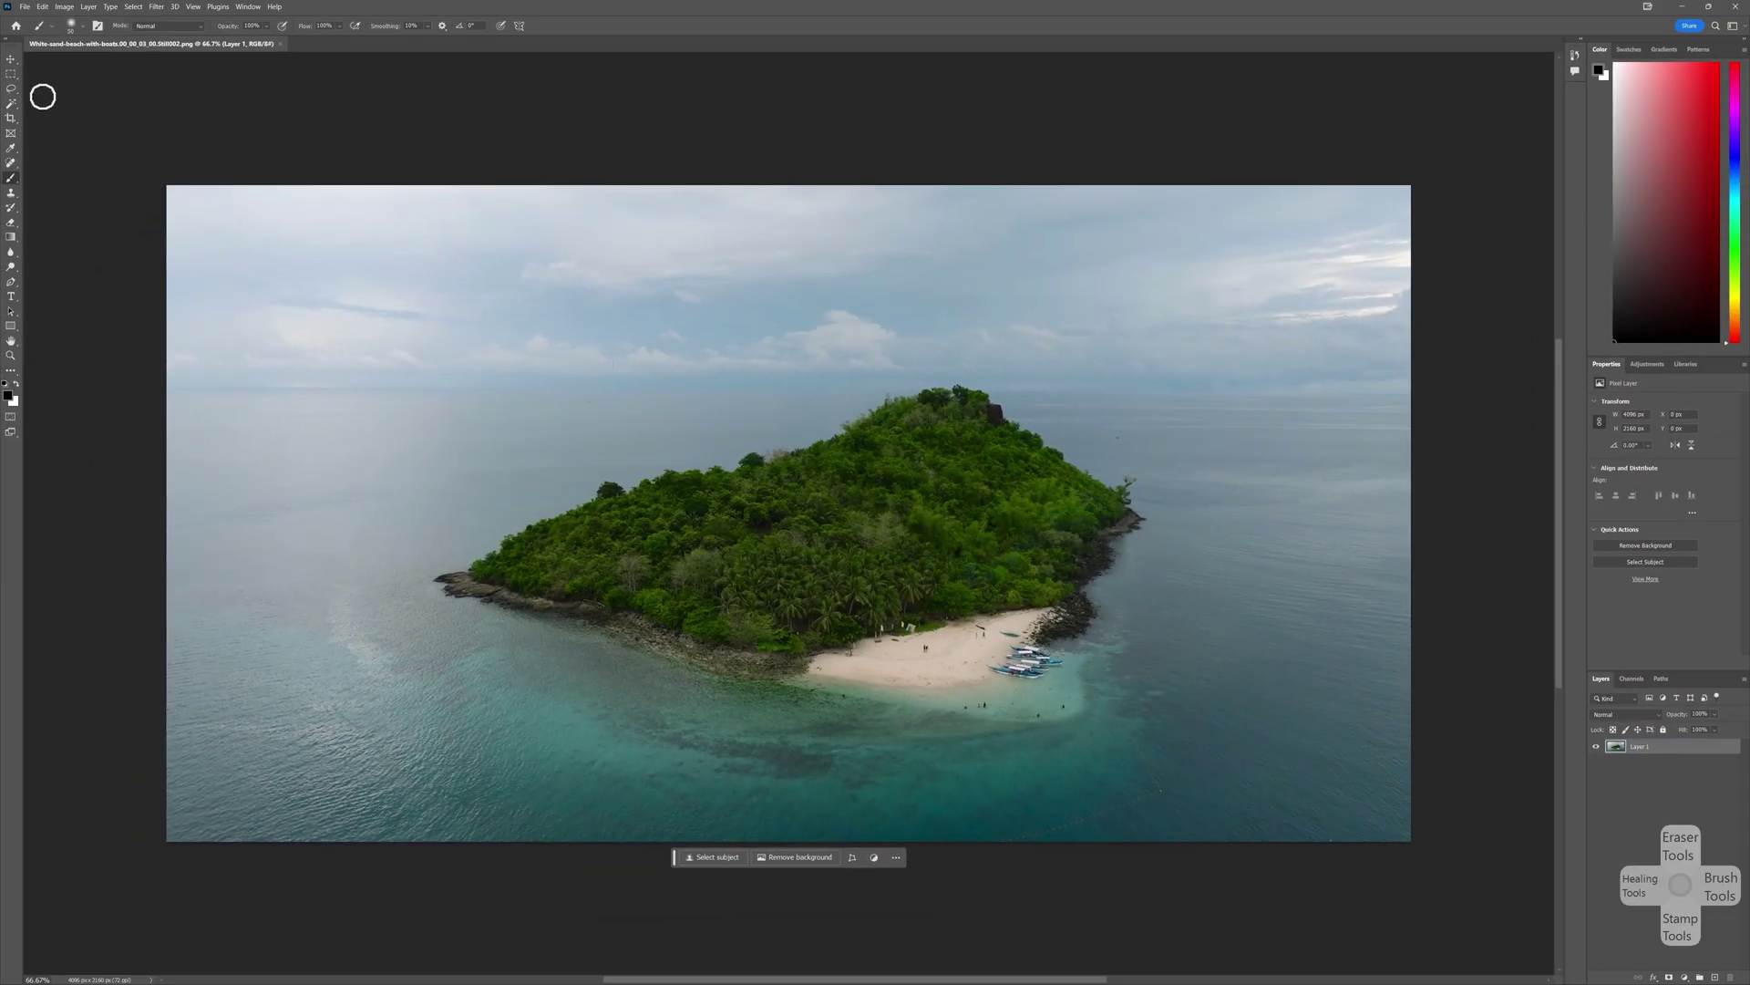
- Marquee-select a rectangle over the island's central forest and enter the Generative Fill prompt 'A old dome house'
click(13, 74)
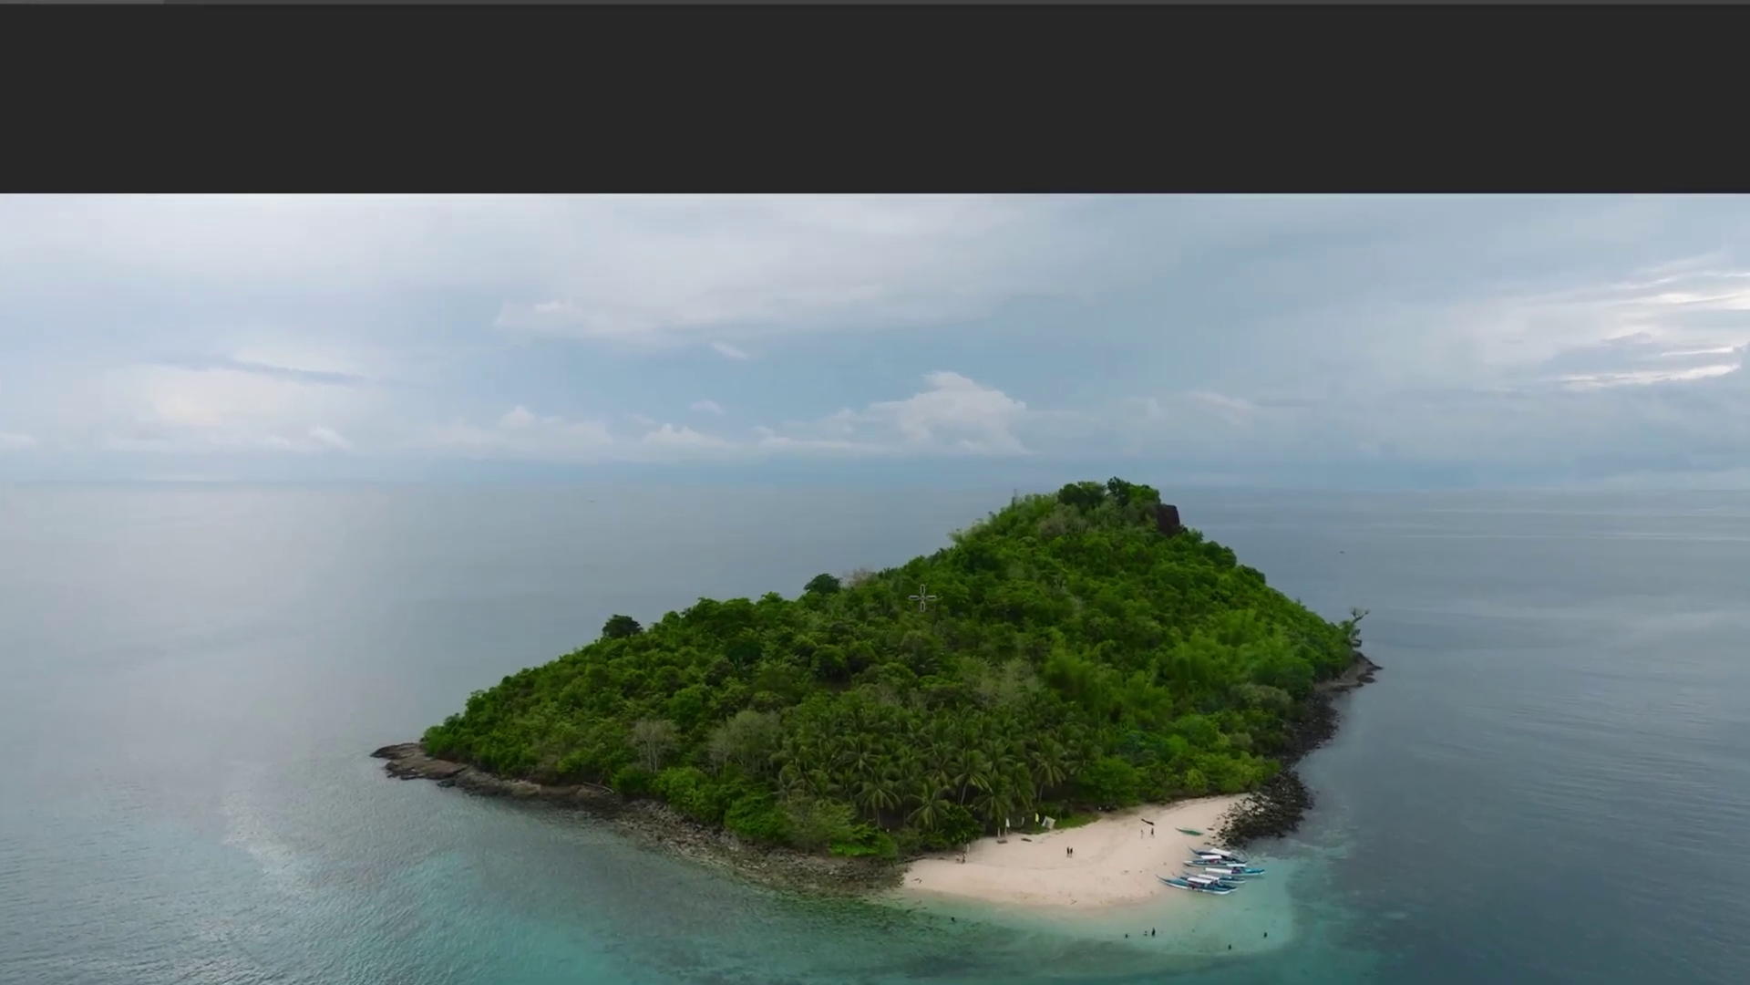
drag(1000, 689, 1078, 713)
click(897, 737)
text(A old dome house)
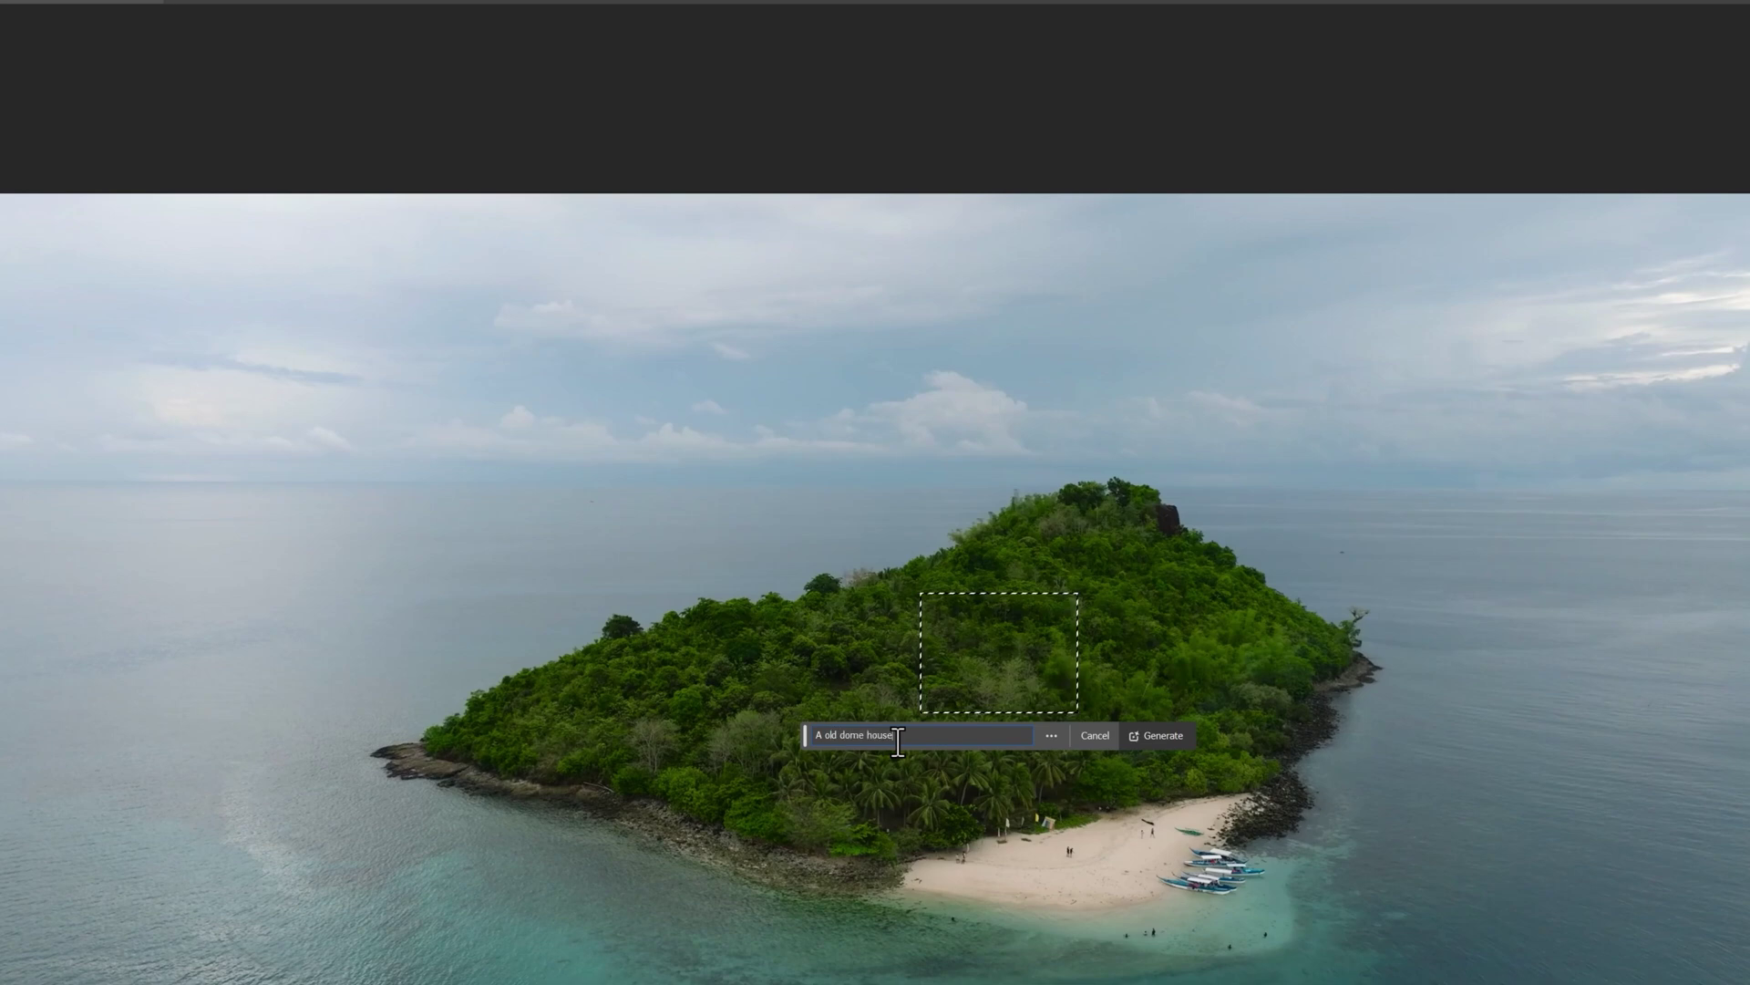
- Generate dome house variations, generate more, and settle on variation 3 of 6
click(1149, 738)
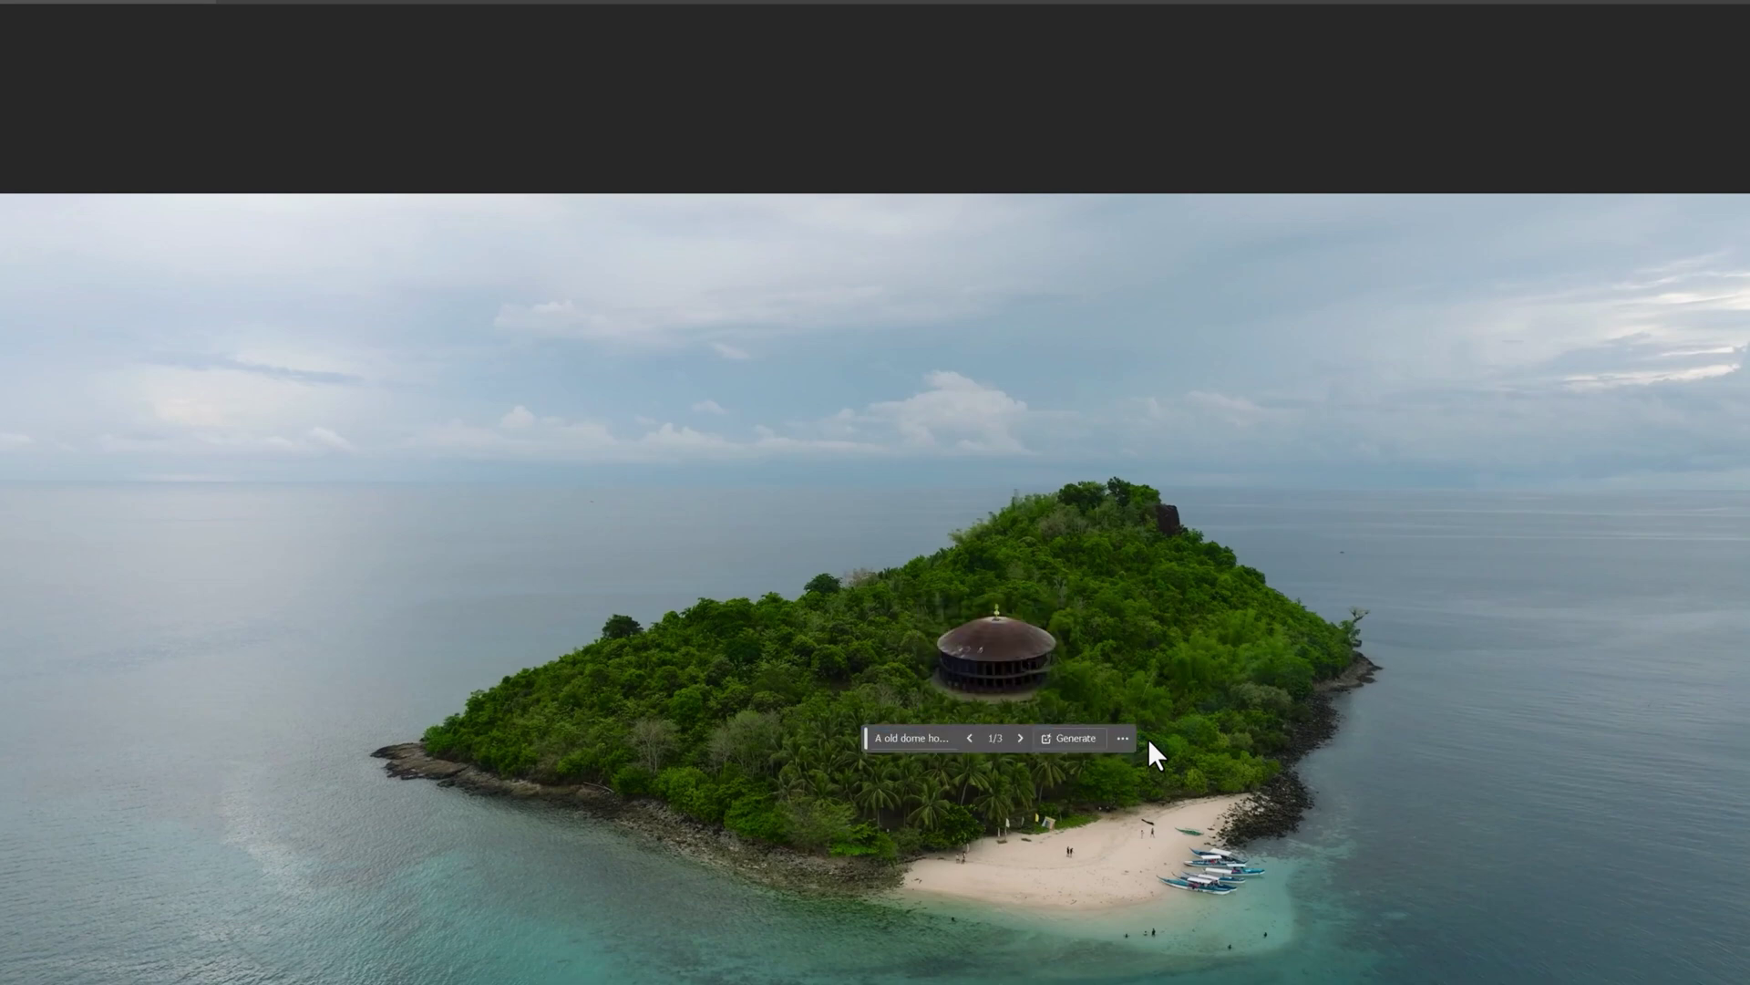
click(1020, 737)
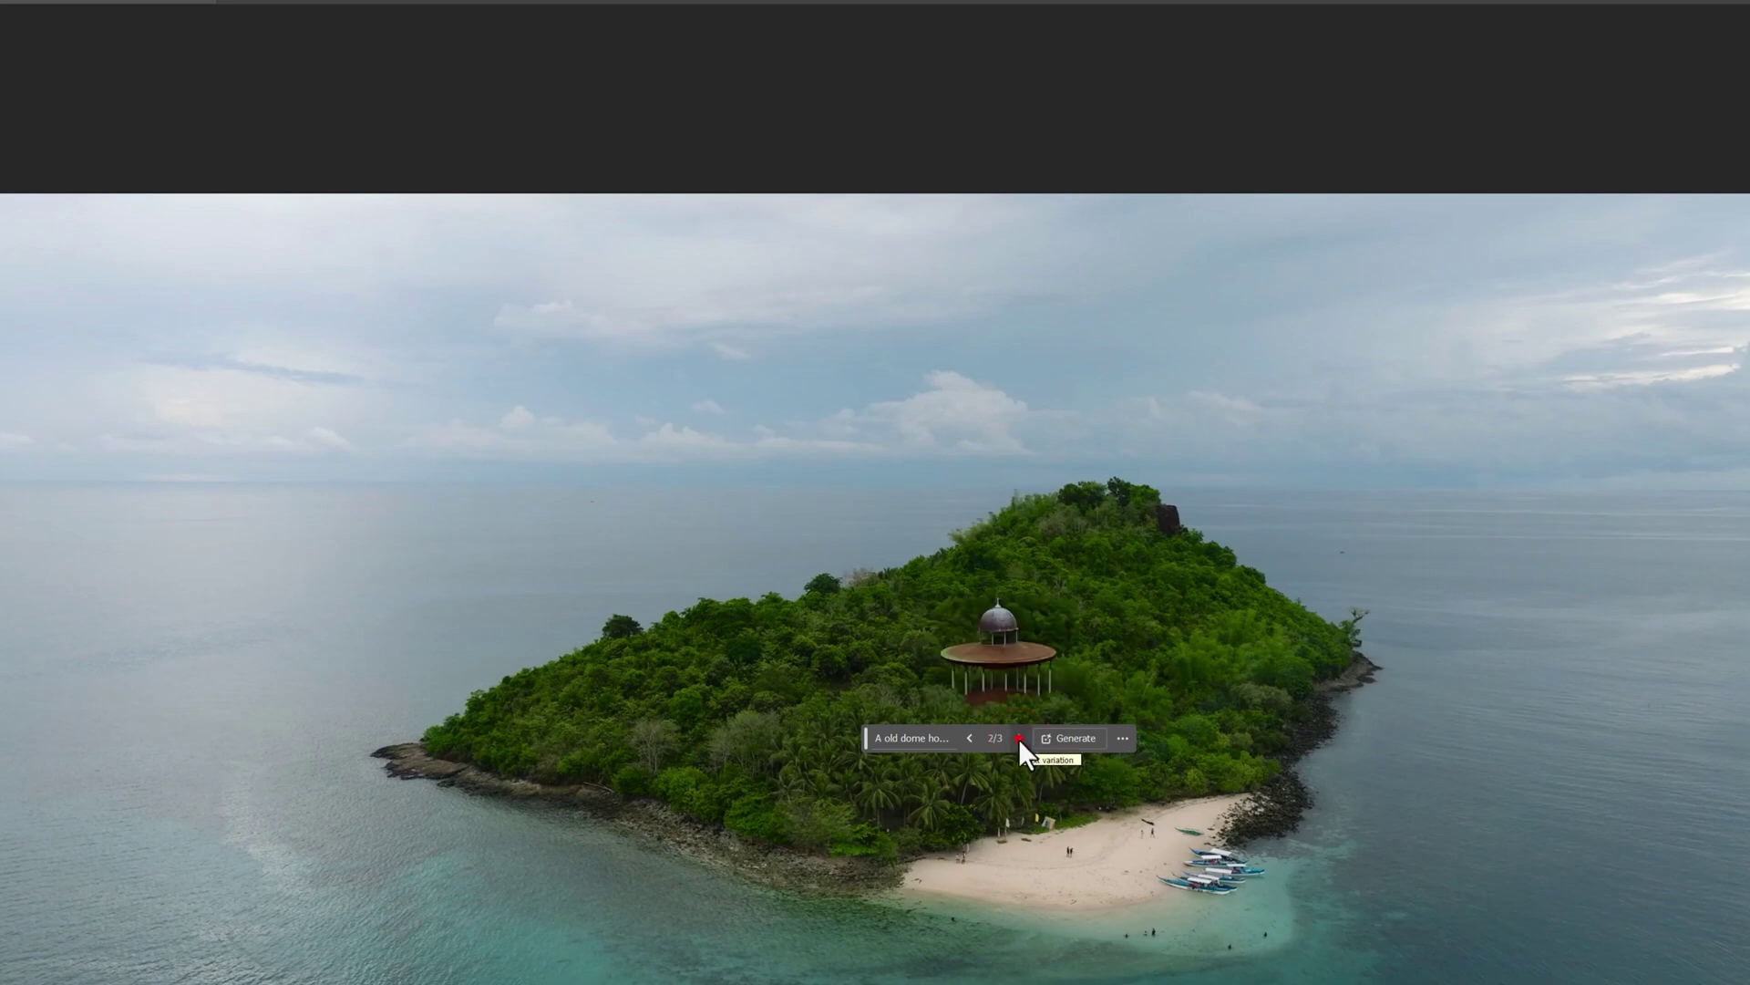
click(1091, 731)
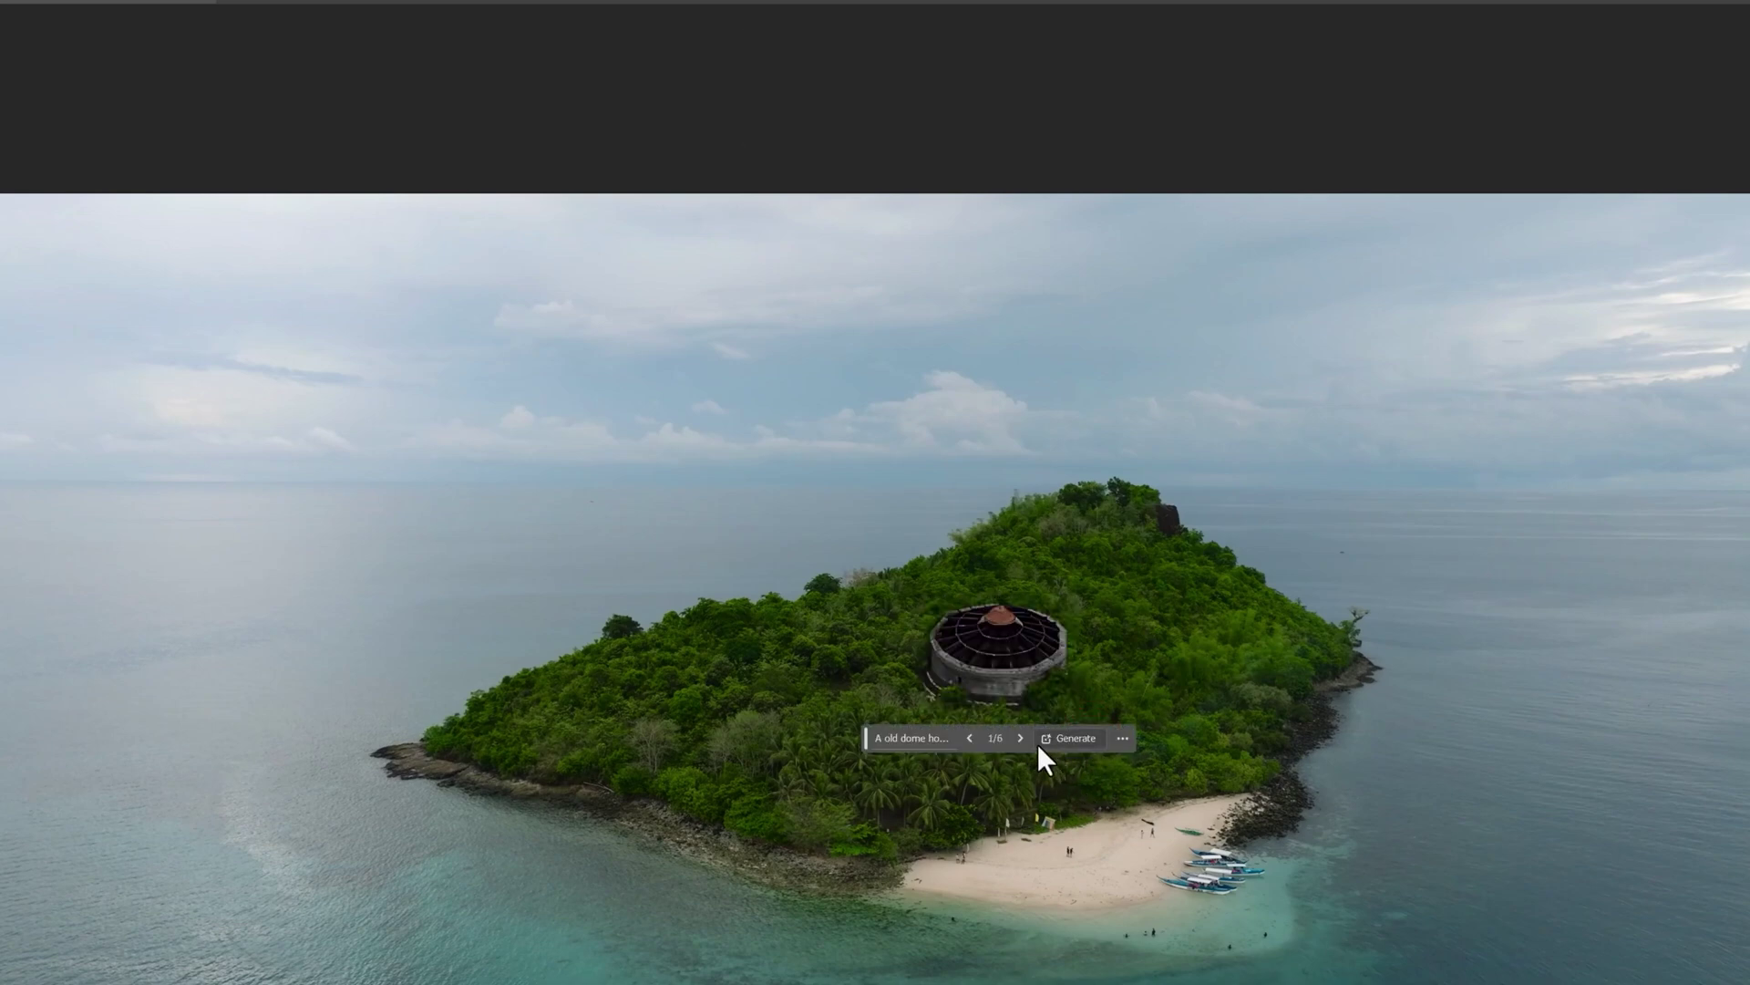
click(1020, 738)
click(1019, 739)
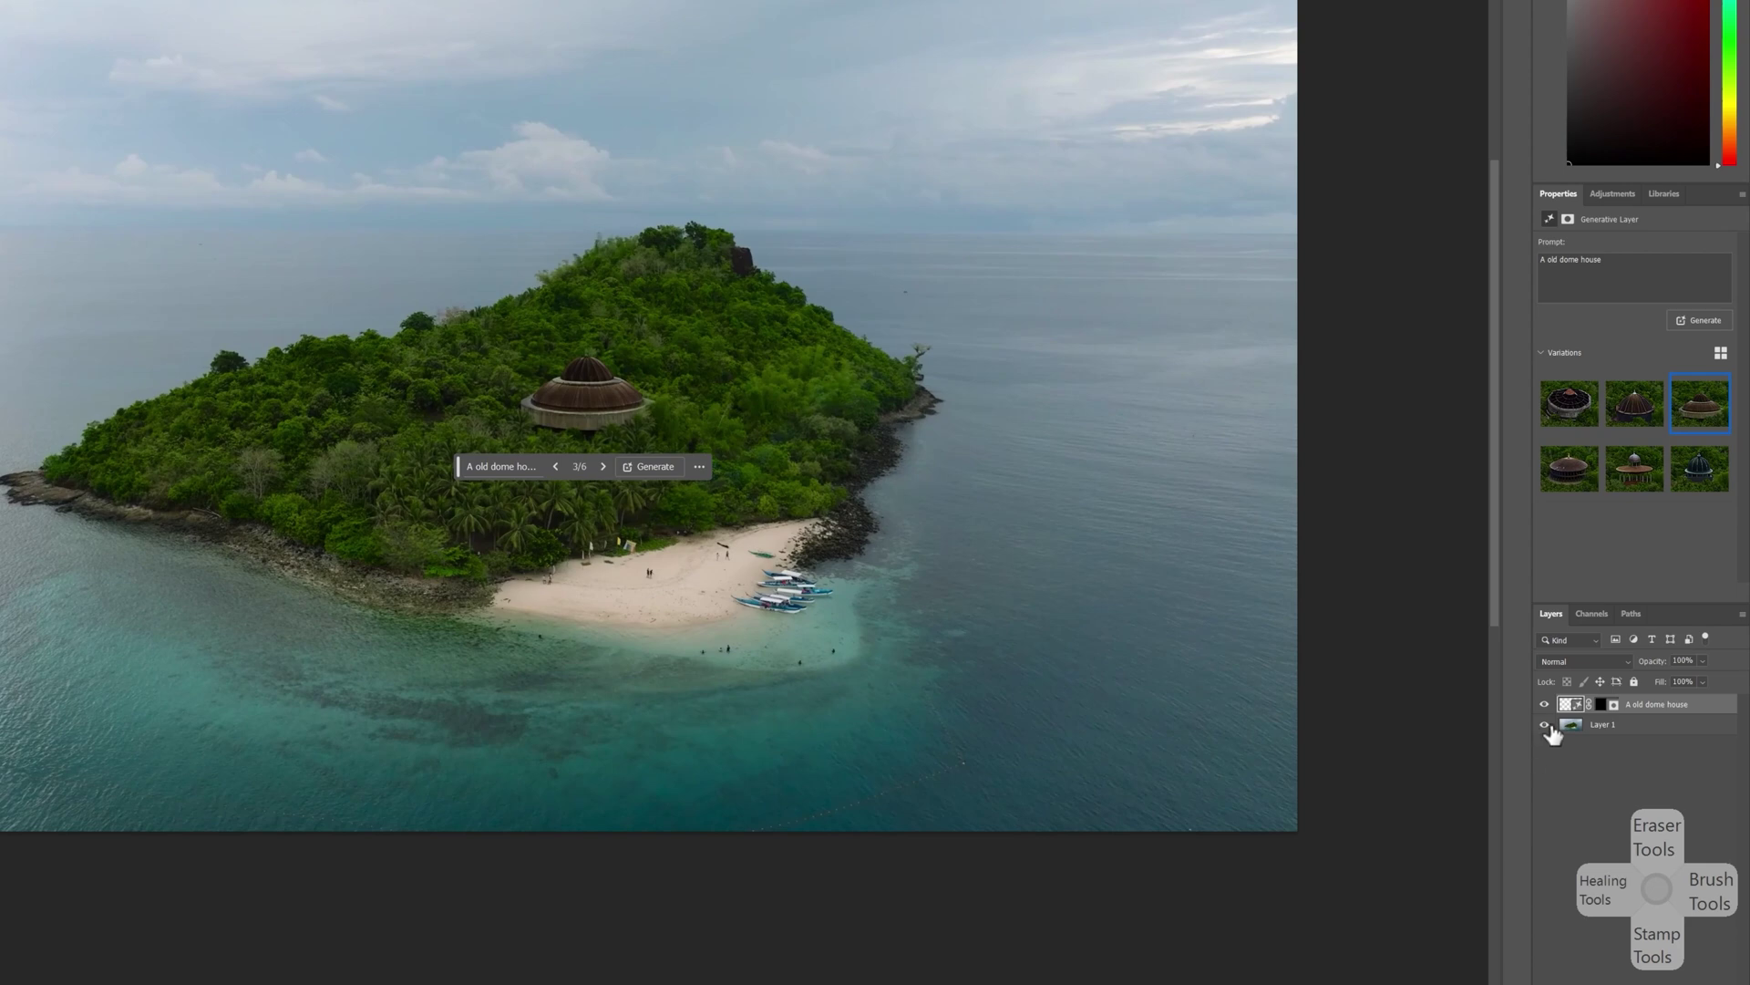
- Hide Layer 1 and paint black on the generative layer's mask to soften the patch's hard edges
click(1546, 726)
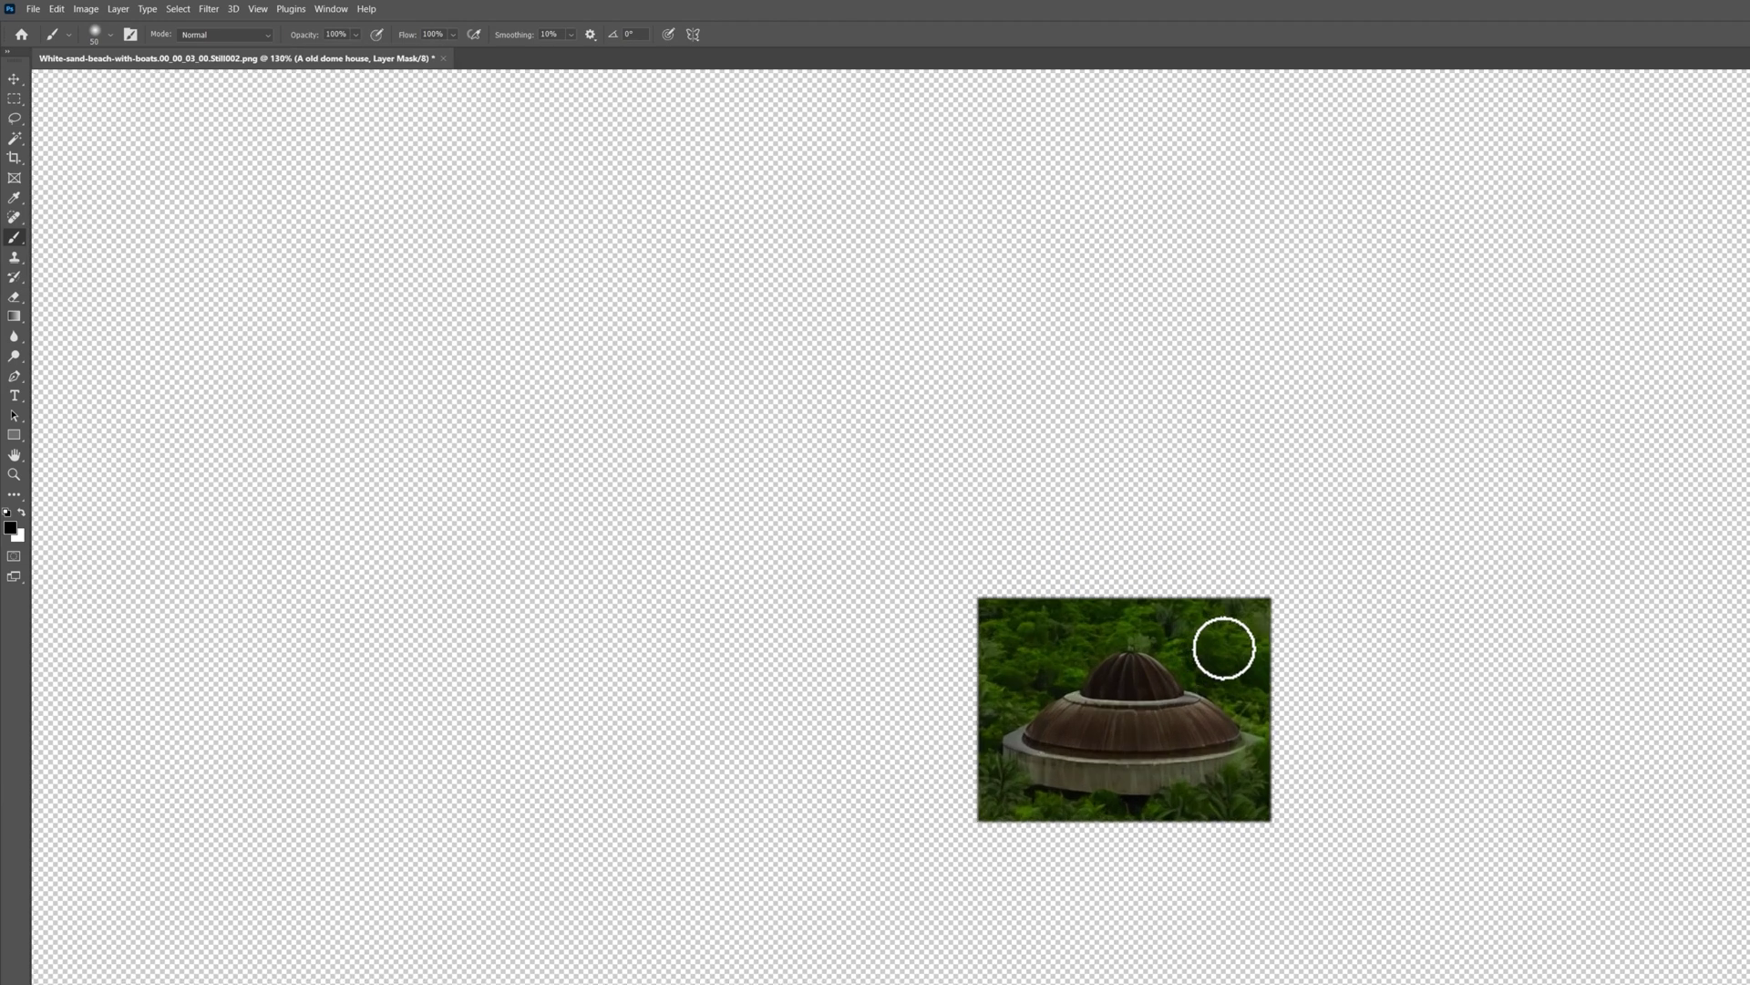
mouse_move(1261, 594)
mouse_down()
mouse_move(1274, 678)
mouse_move(1260, 625)
mouse_move(1206, 598)
mouse_move(1263, 602)
mouse_move(997, 598)
mouse_move(973, 650)
mouse_move(963, 825)
mouse_move(966, 654)
mouse_move(974, 820)
mouse_move(1263, 829)
mouse_move(1288, 764)
mouse_move(1283, 688)
mouse_move(1352, 726)
mouse_up()
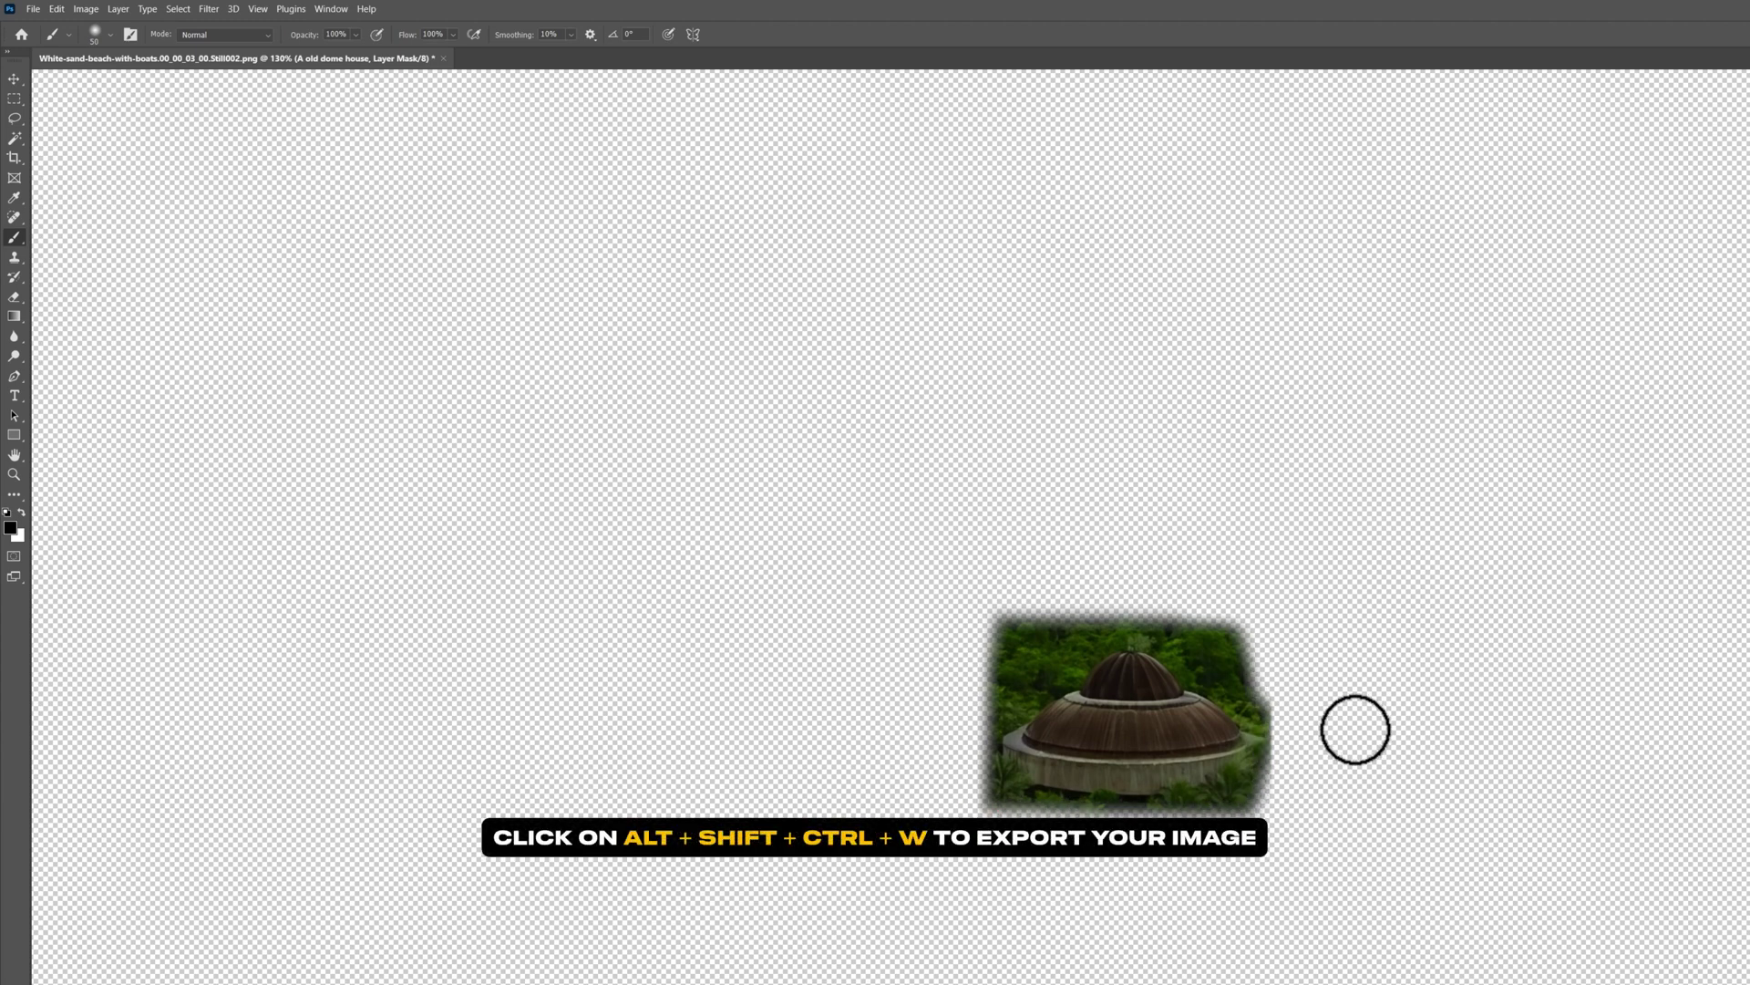
- Export the dome house as a transparent 4096×2160 PNG, replacing the still in Generative Fill VFX
key(ctrl+alt+shift+w)
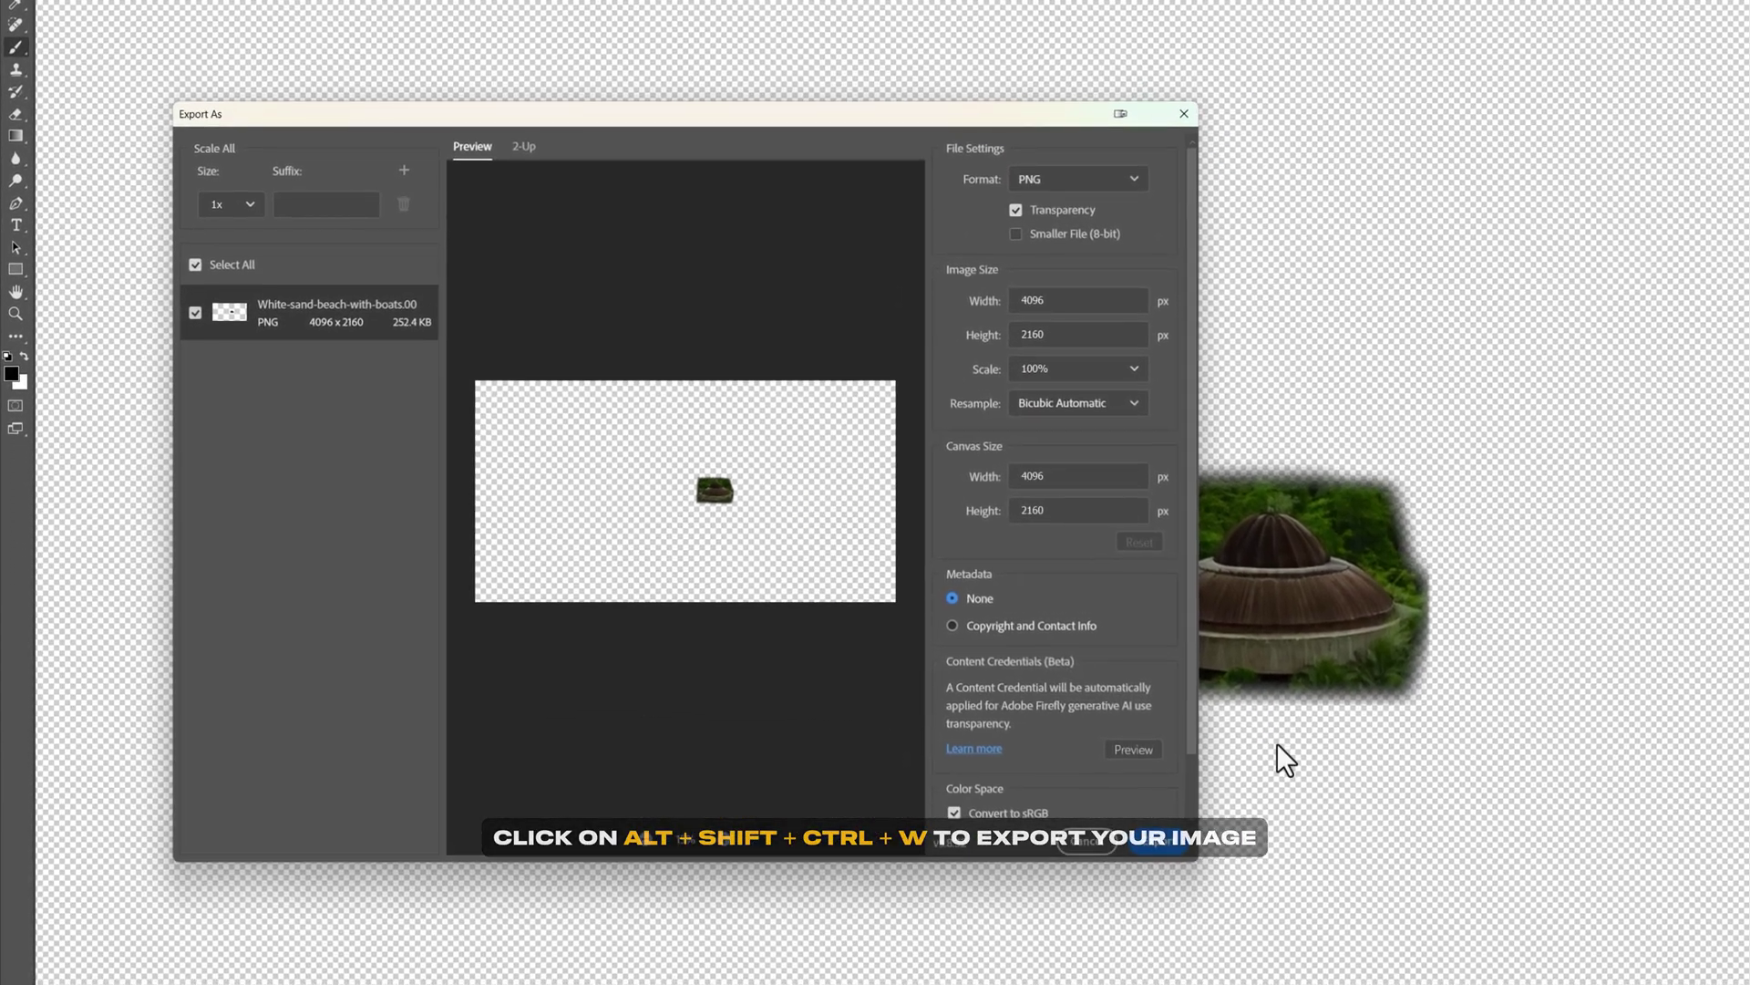
click(1113, 185)
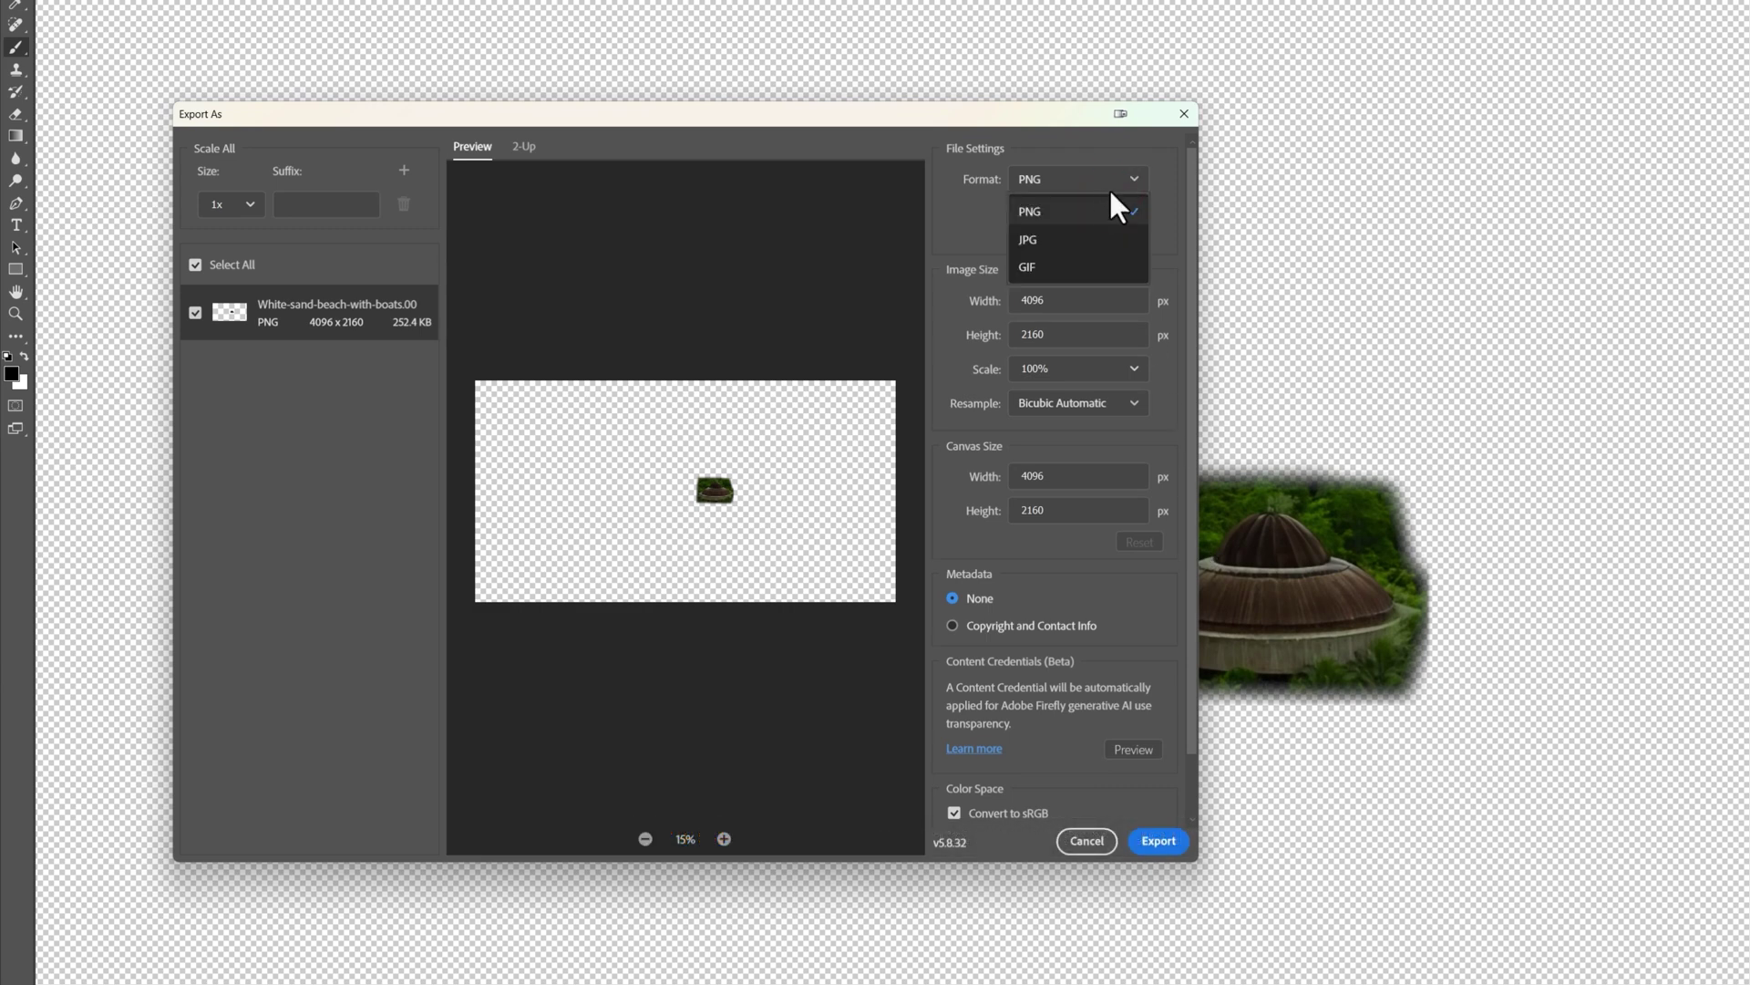
click(1099, 215)
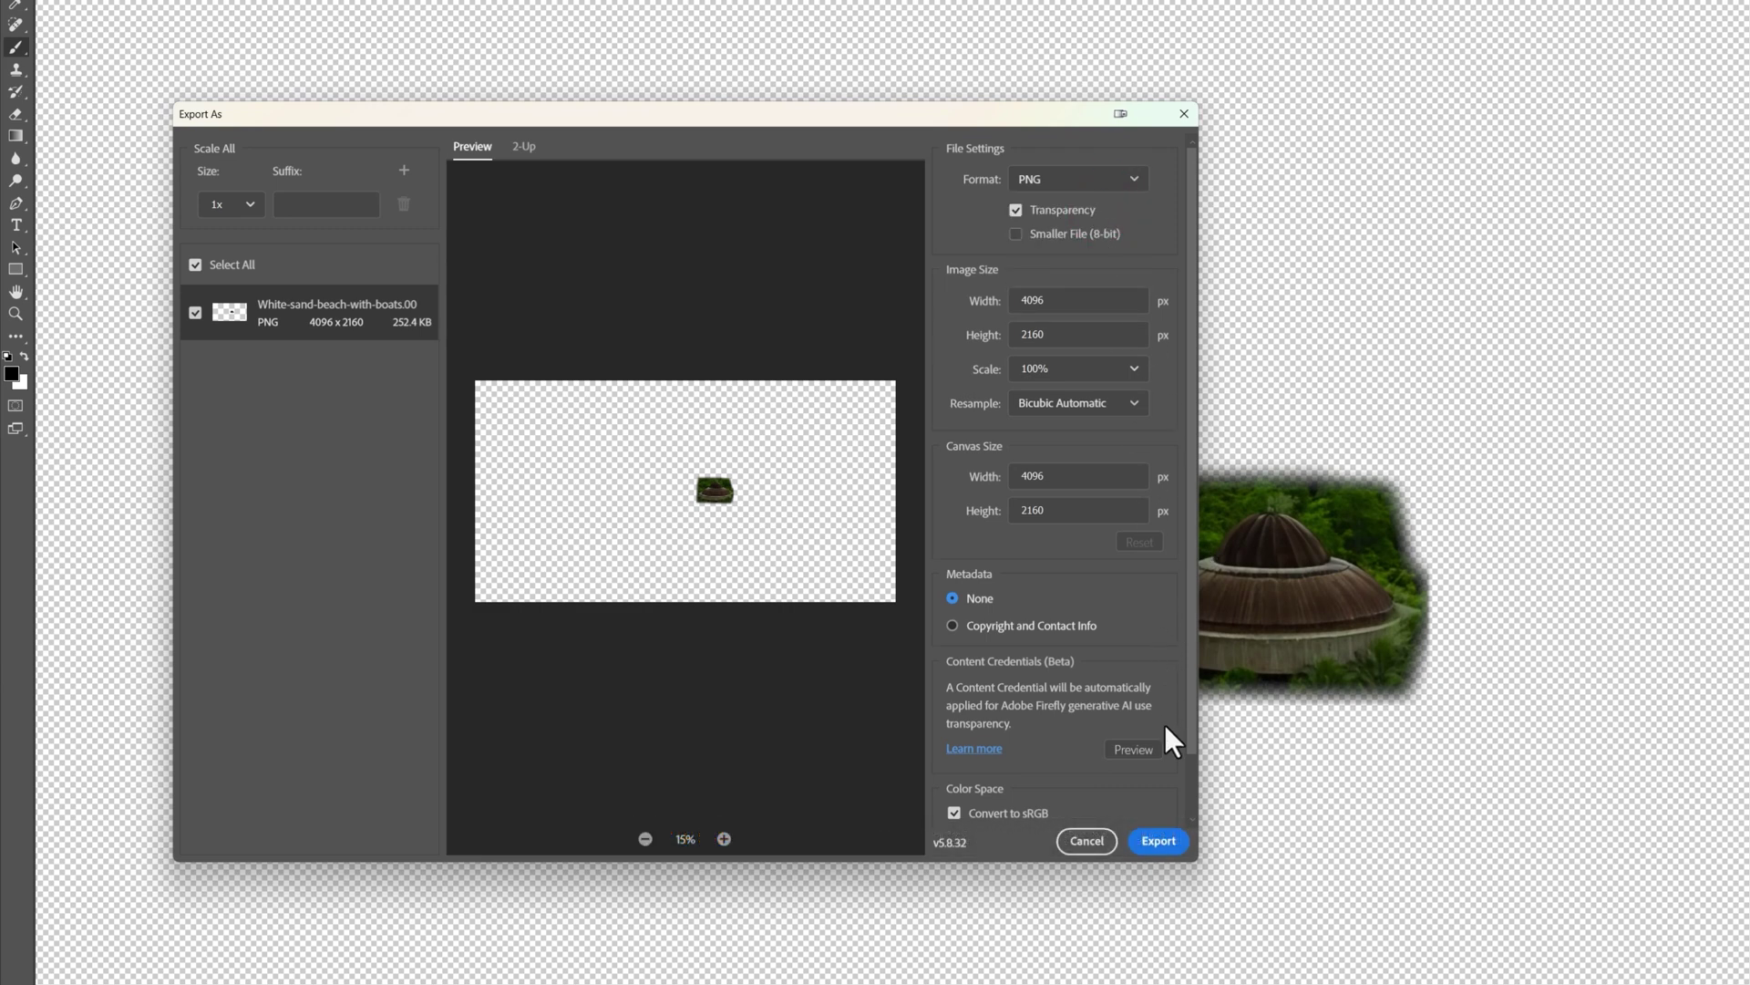
click(1159, 846)
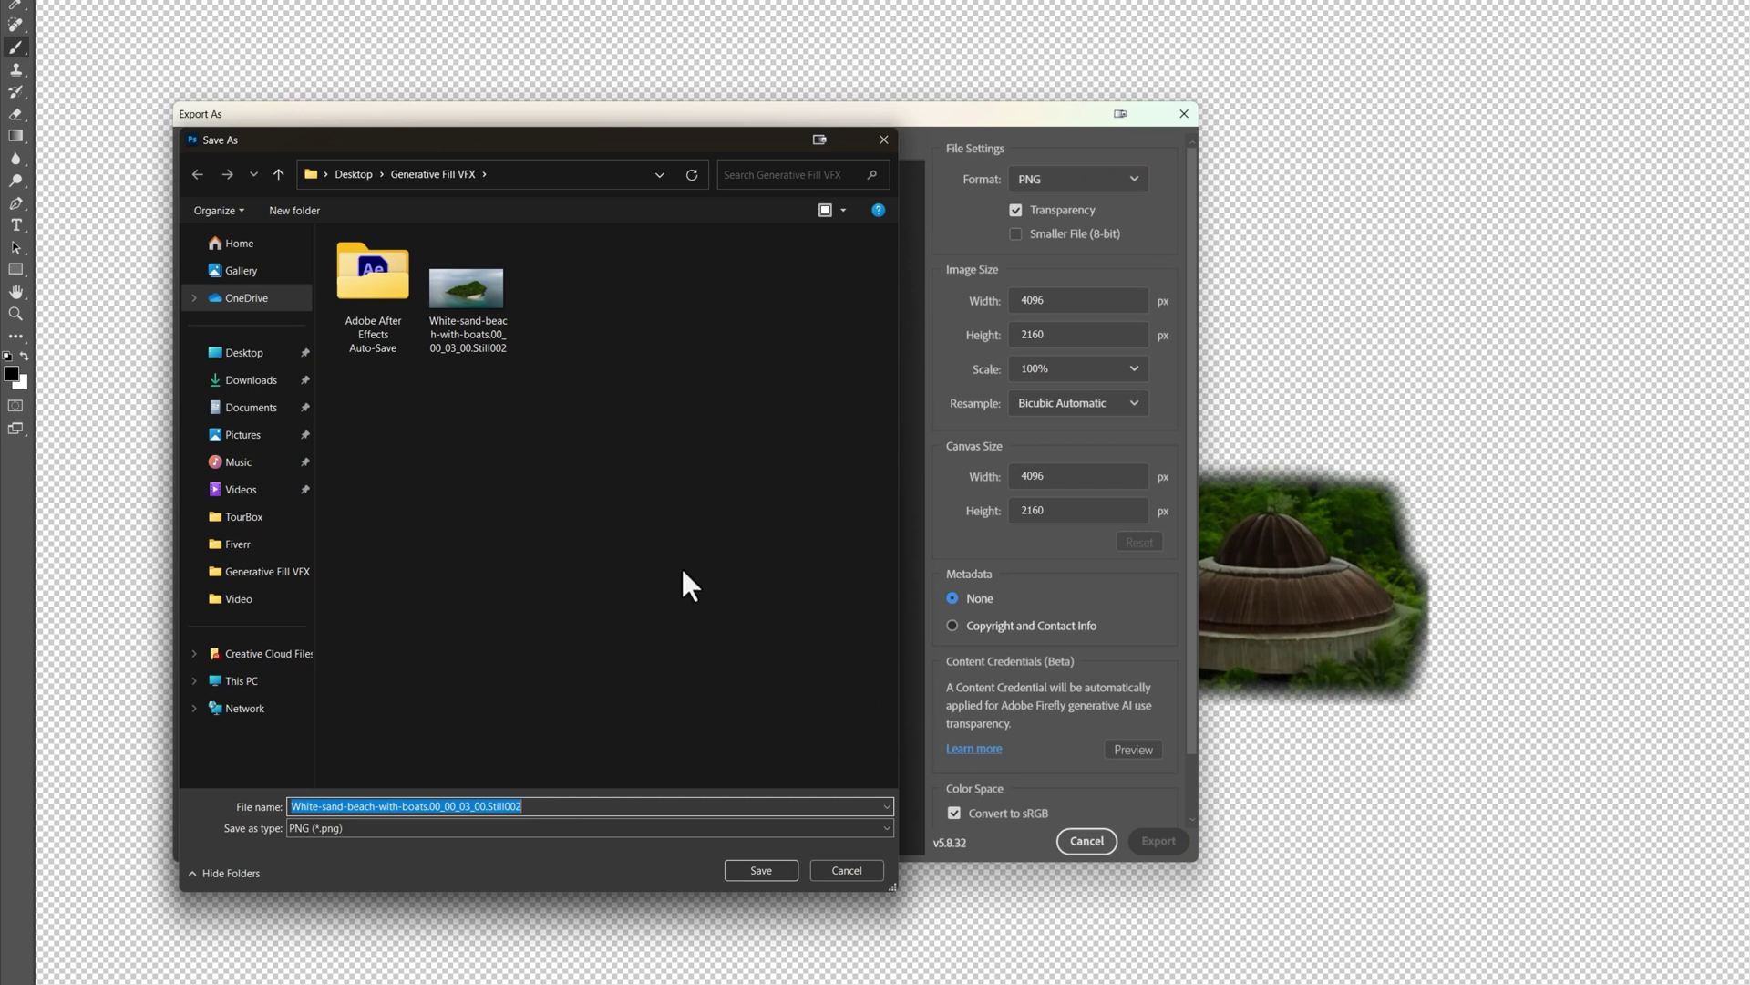
click(235, 355)
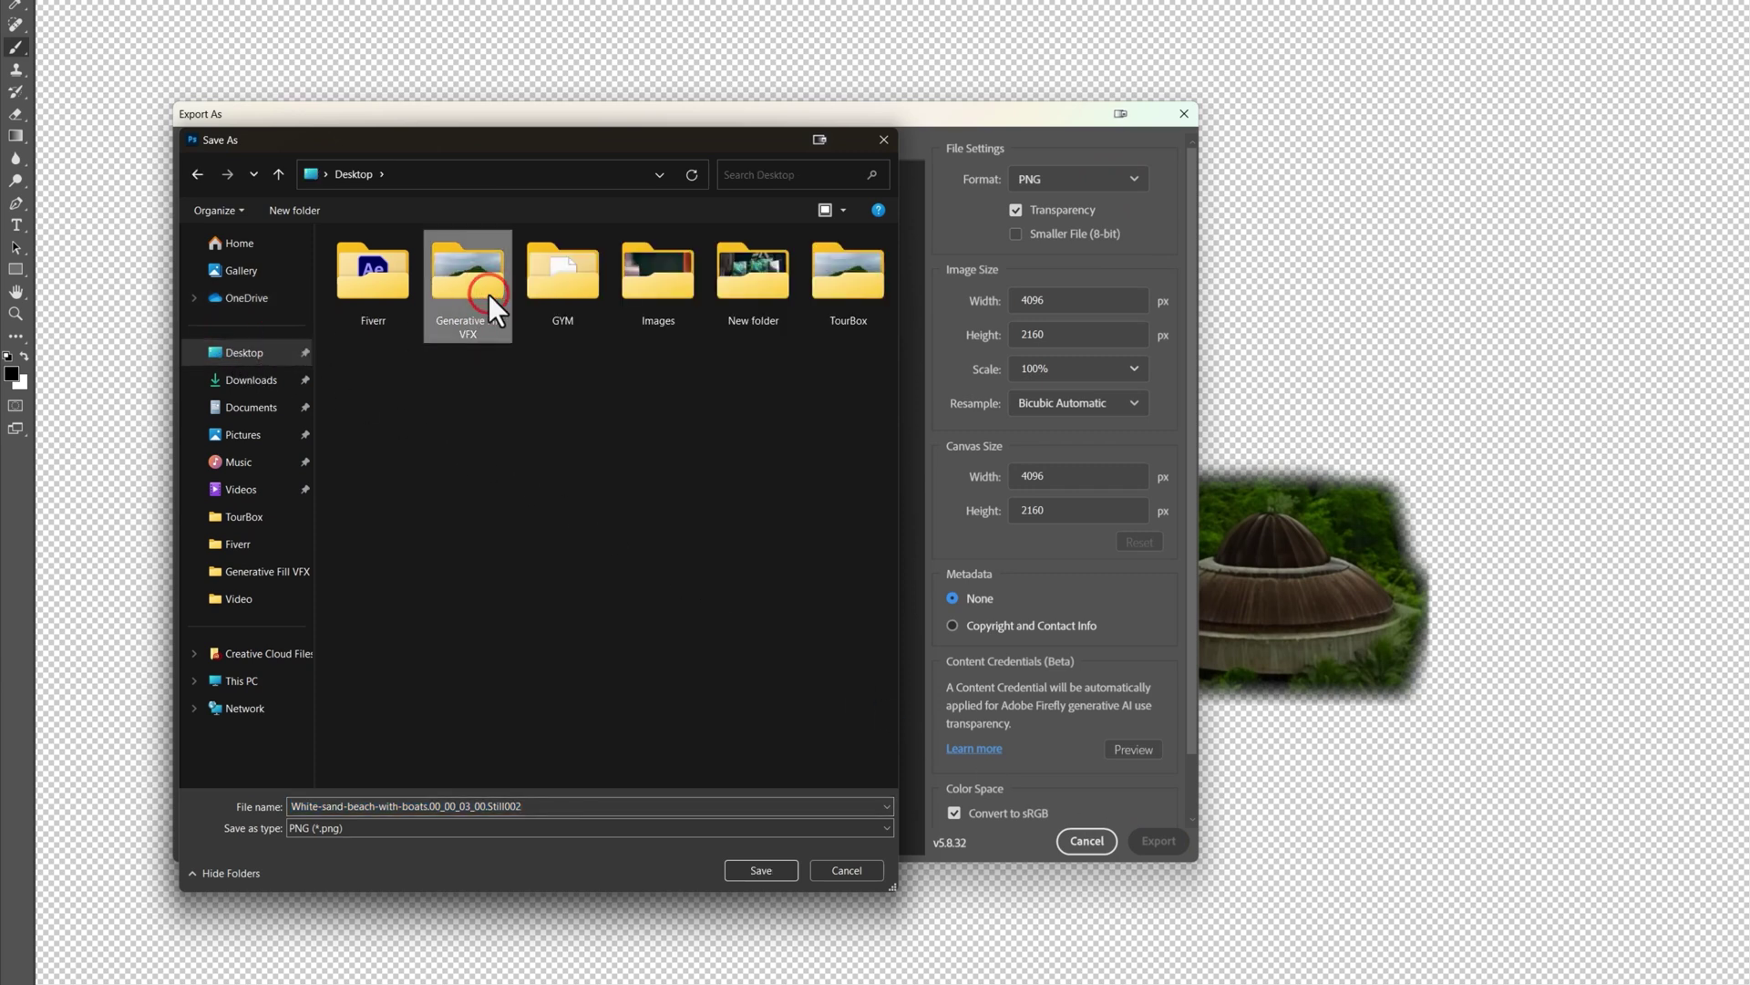
double_click(488, 294)
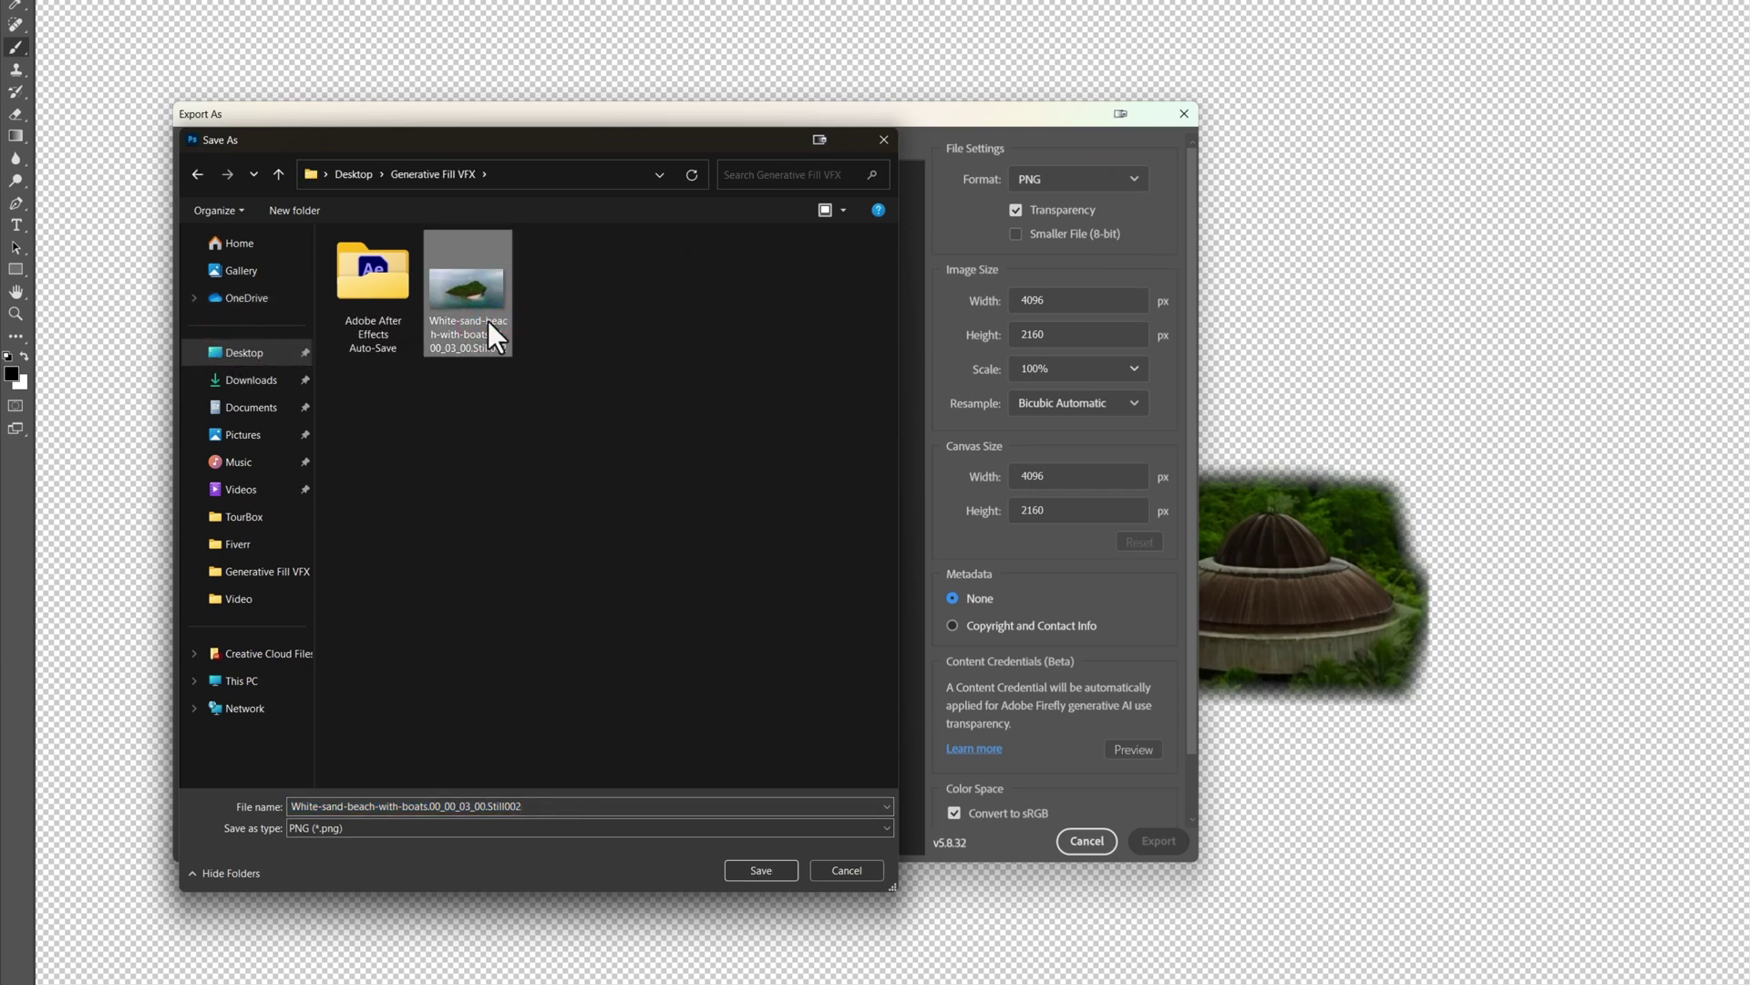
click(777, 859)
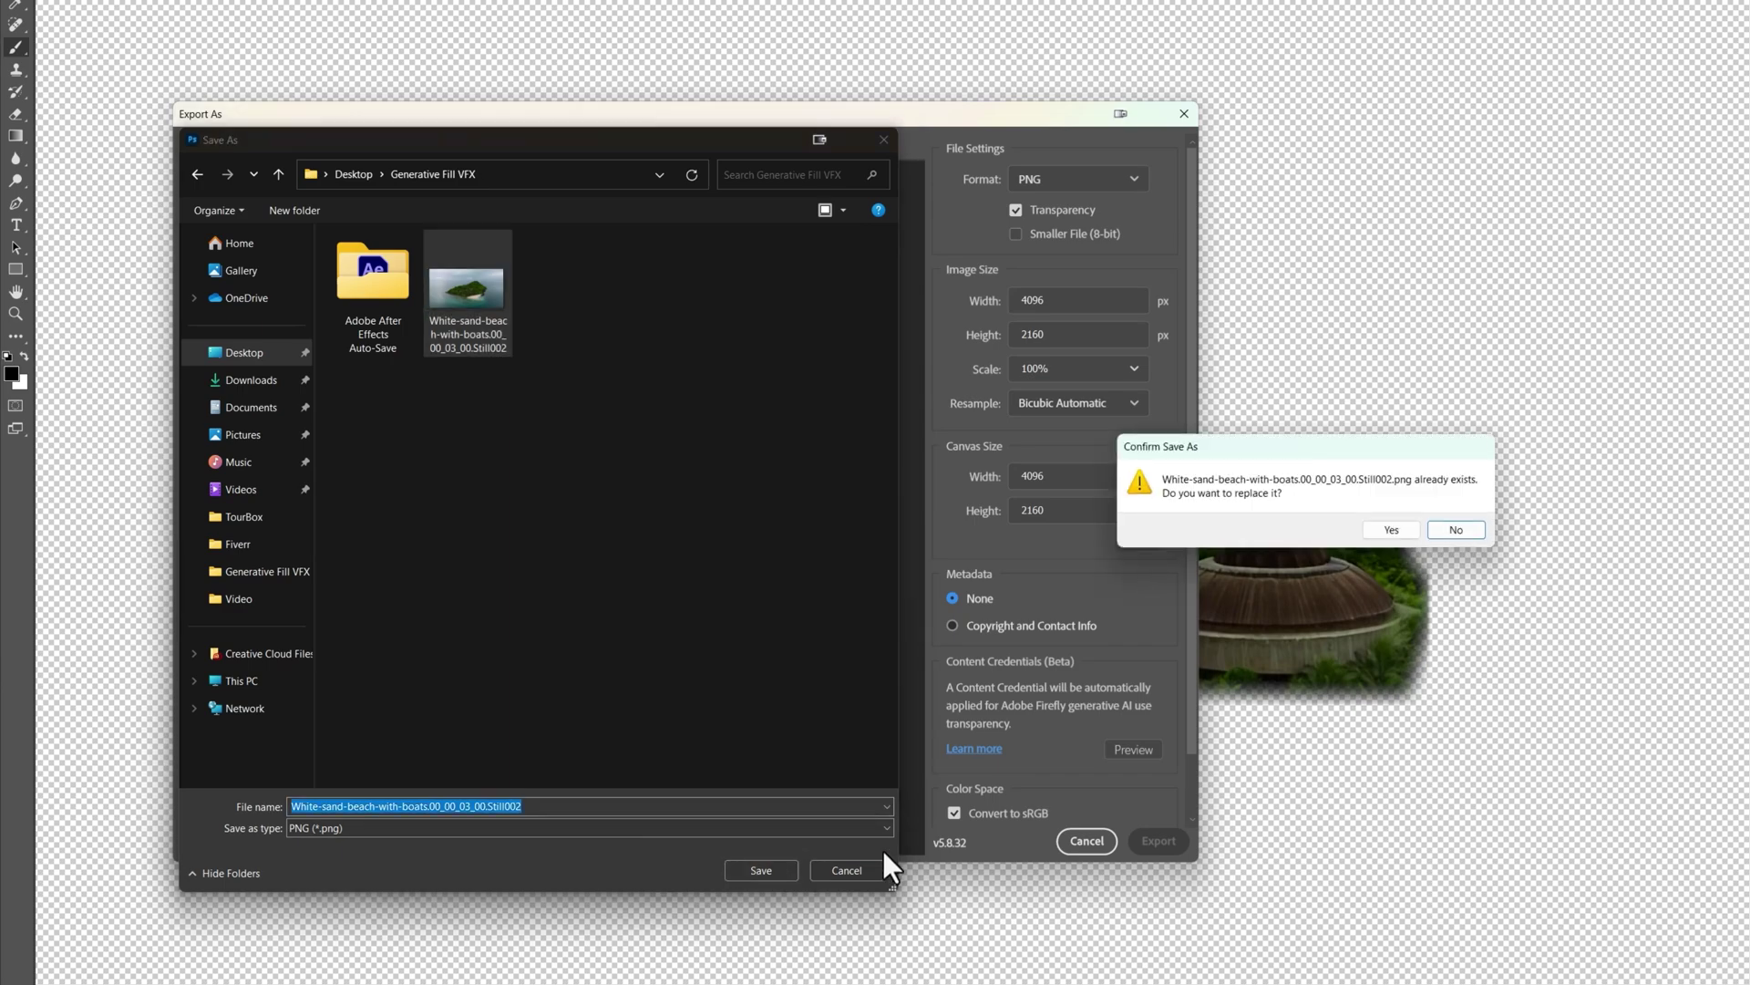
click(1392, 528)
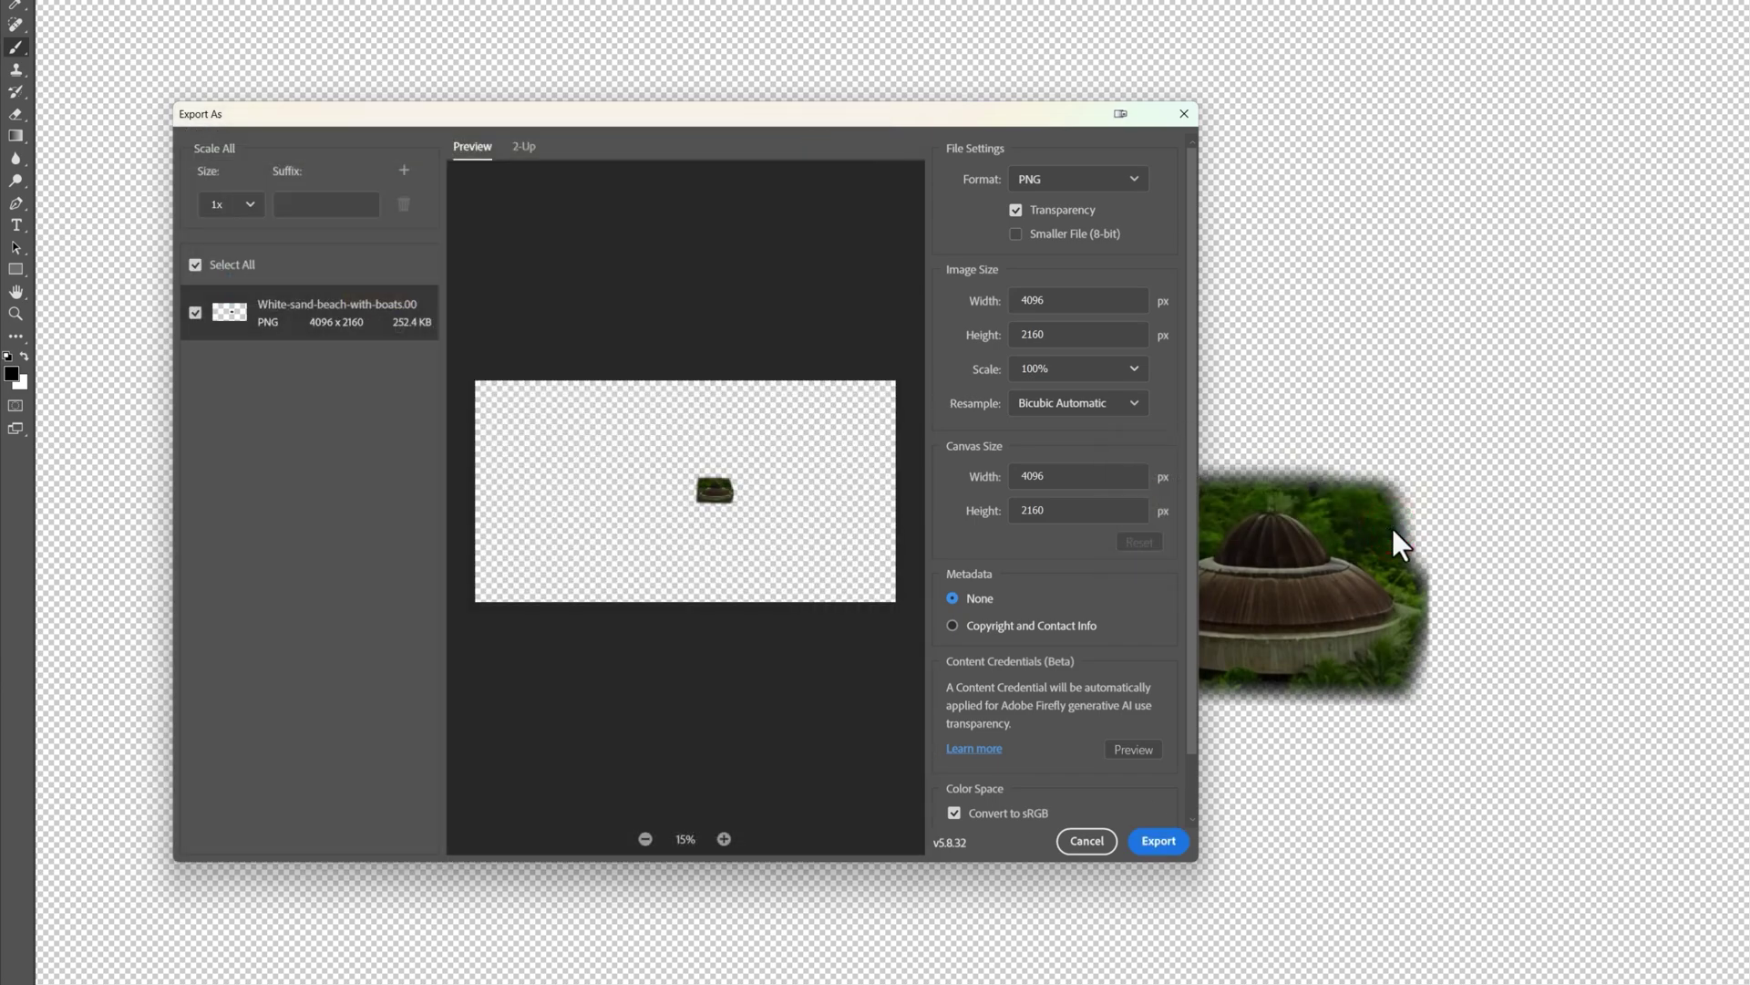
click(1159, 841)
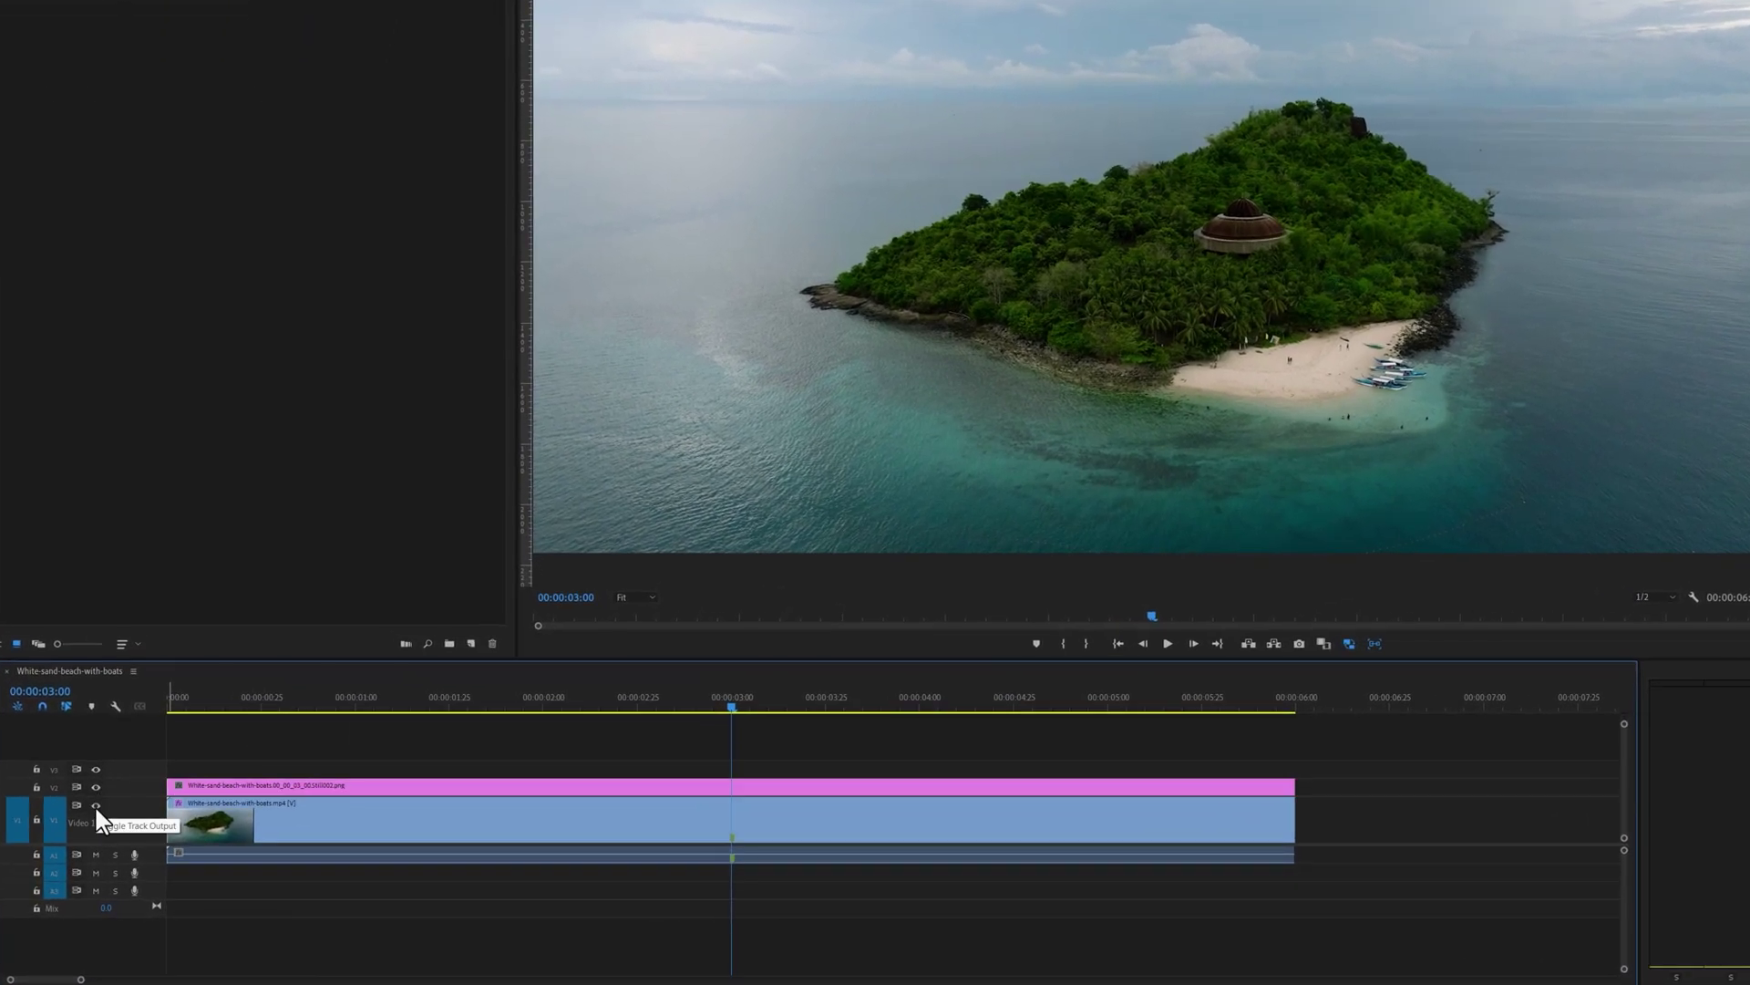
- Toggle V1 output to check the dome overlay, then select the video, overlay and audio clips
click(109, 823)
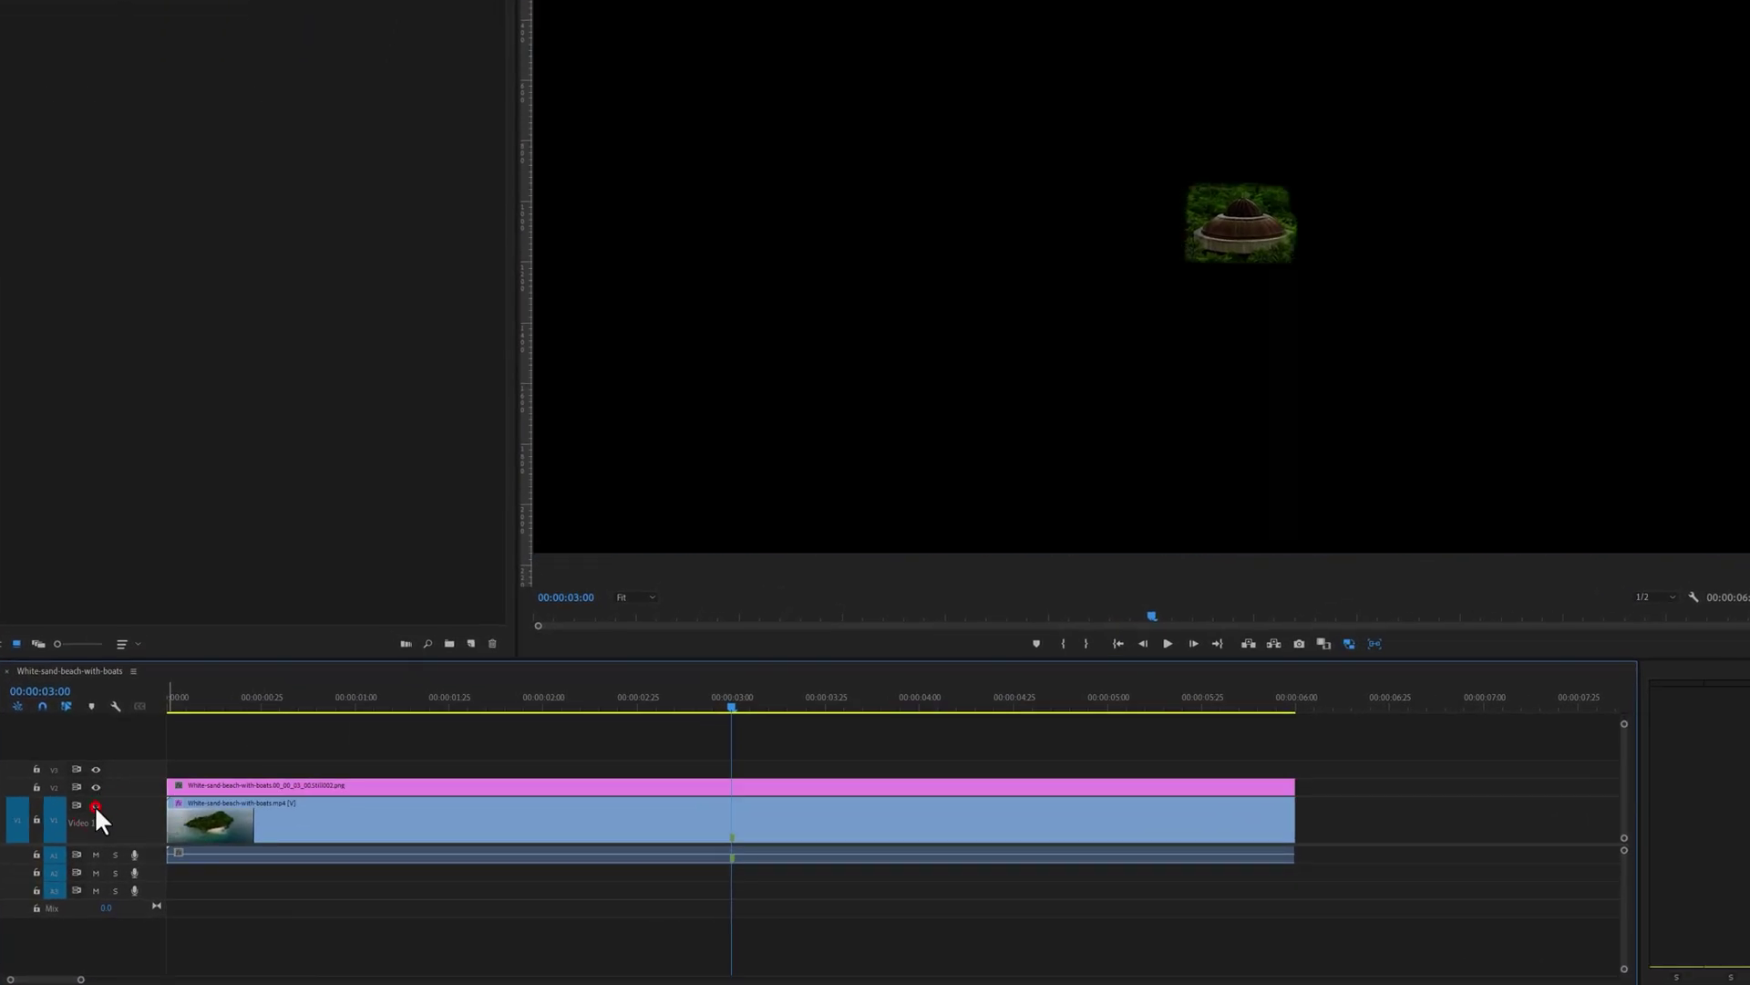
click(95, 804)
drag(674, 708, 523, 766)
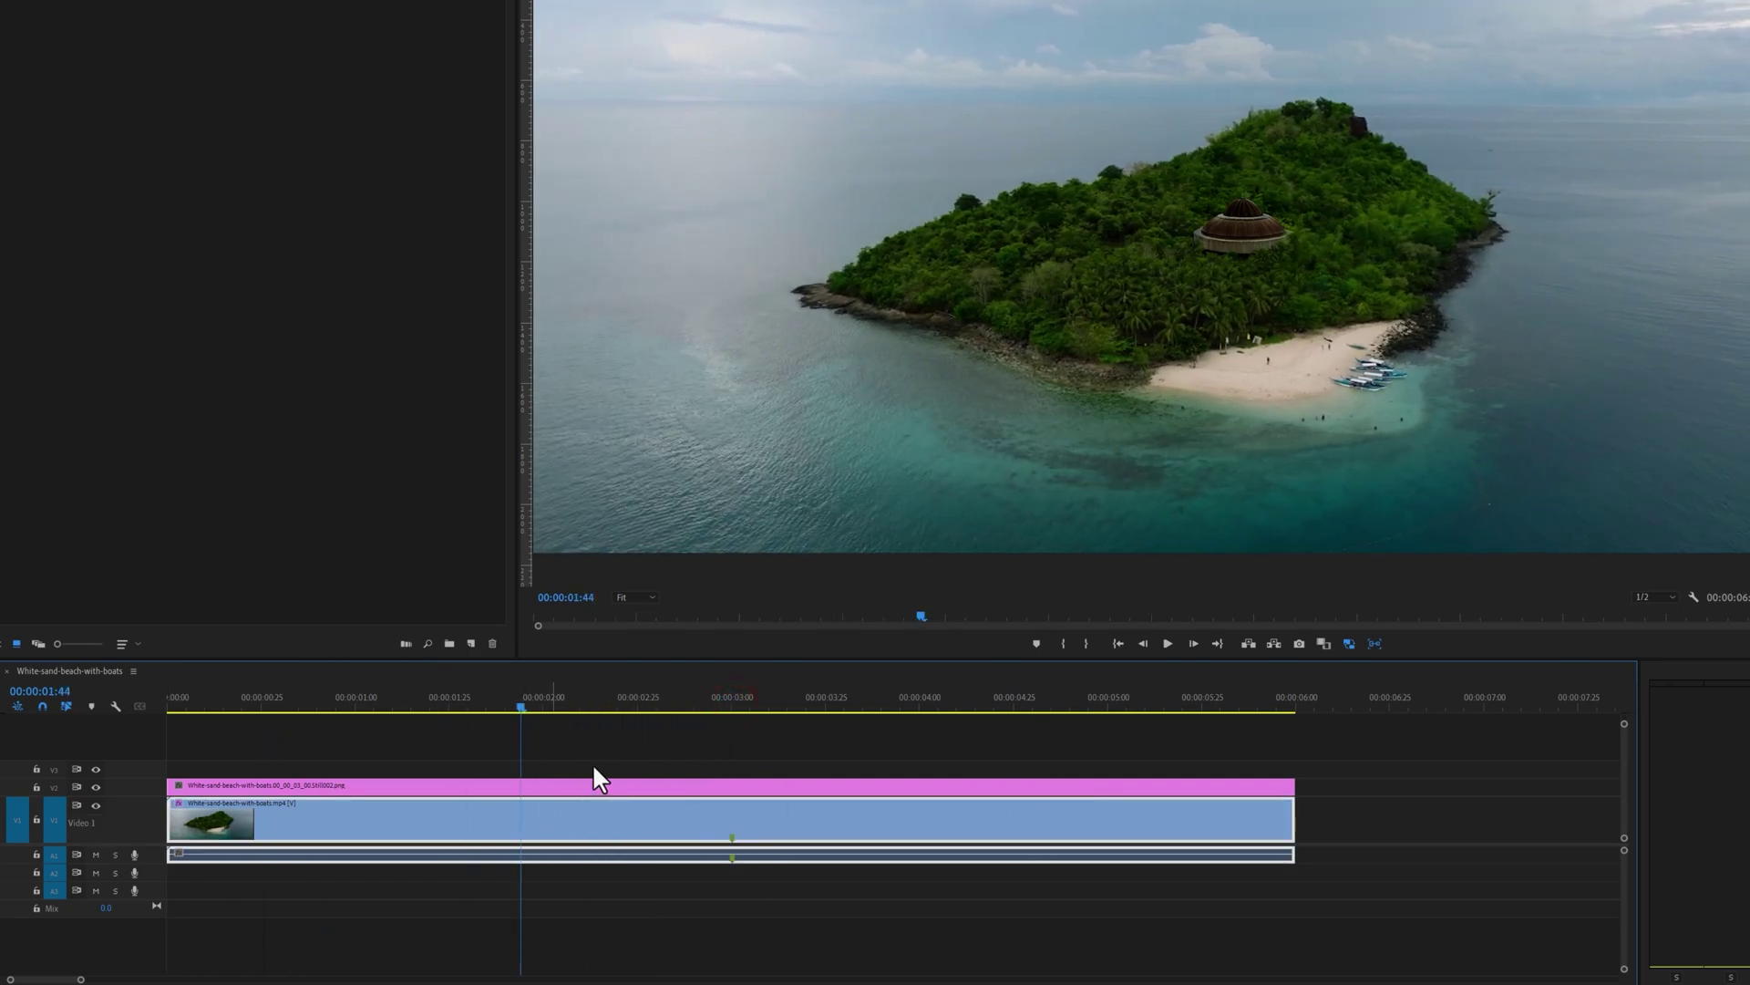
click(732, 706)
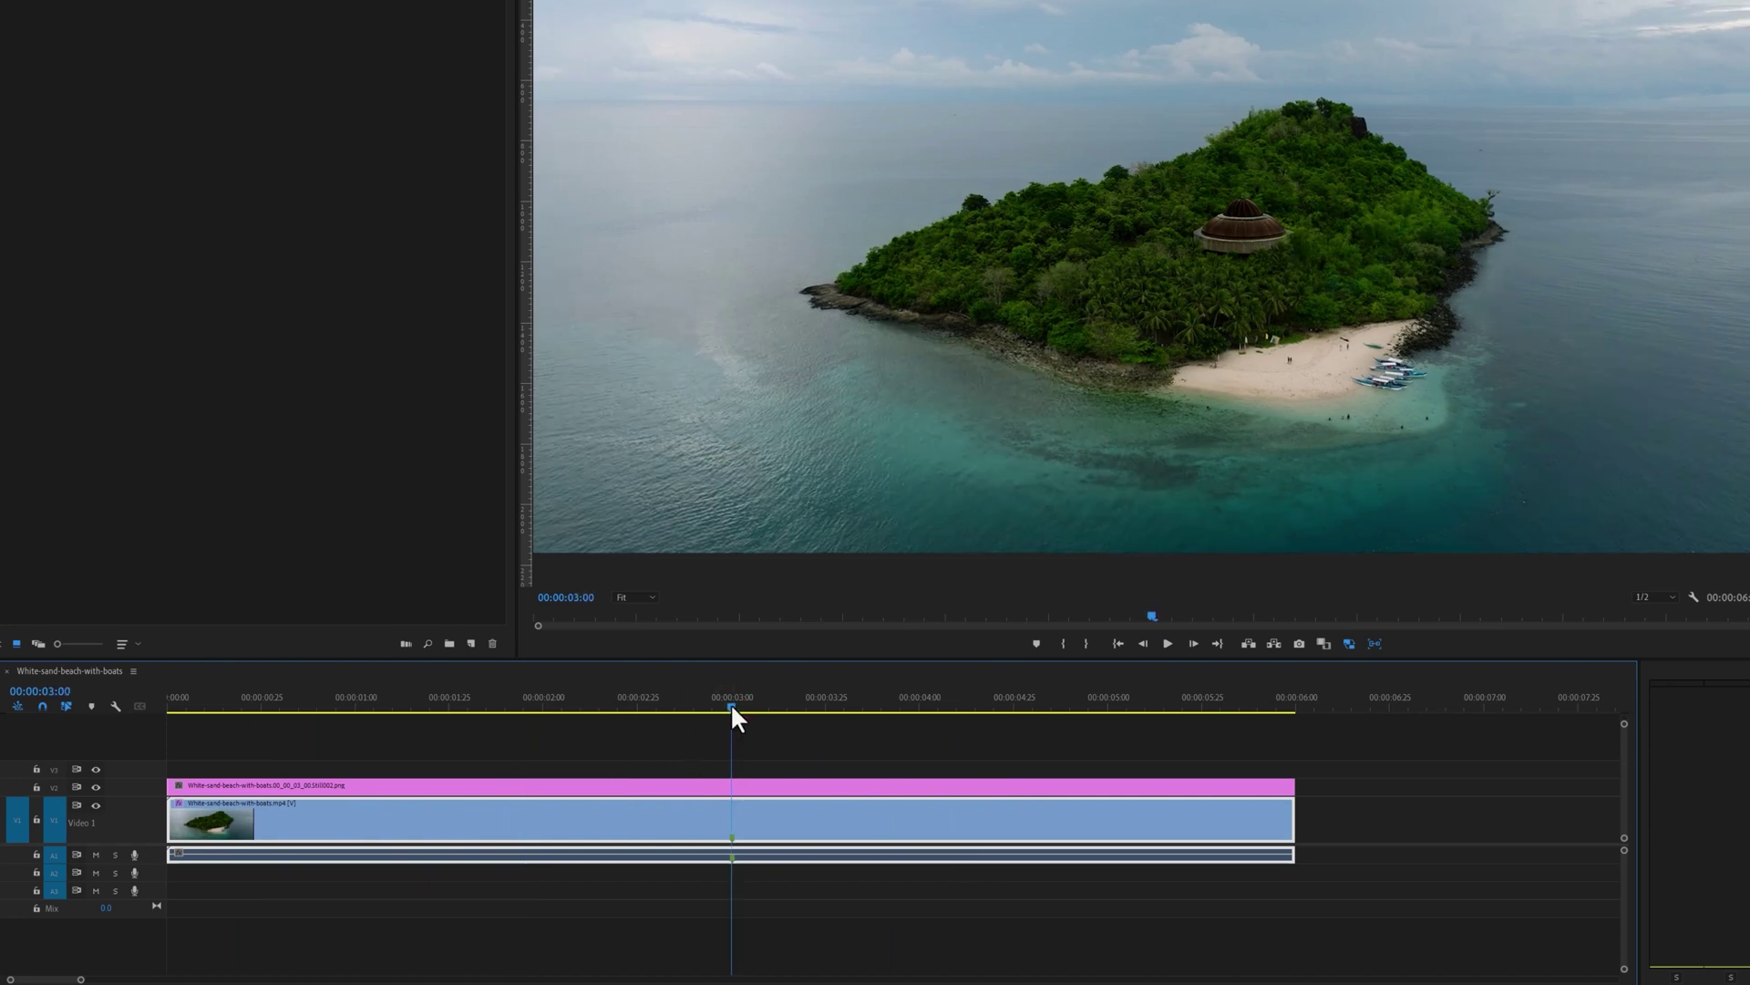
drag(684, 758, 778, 825)
right_click(782, 839)
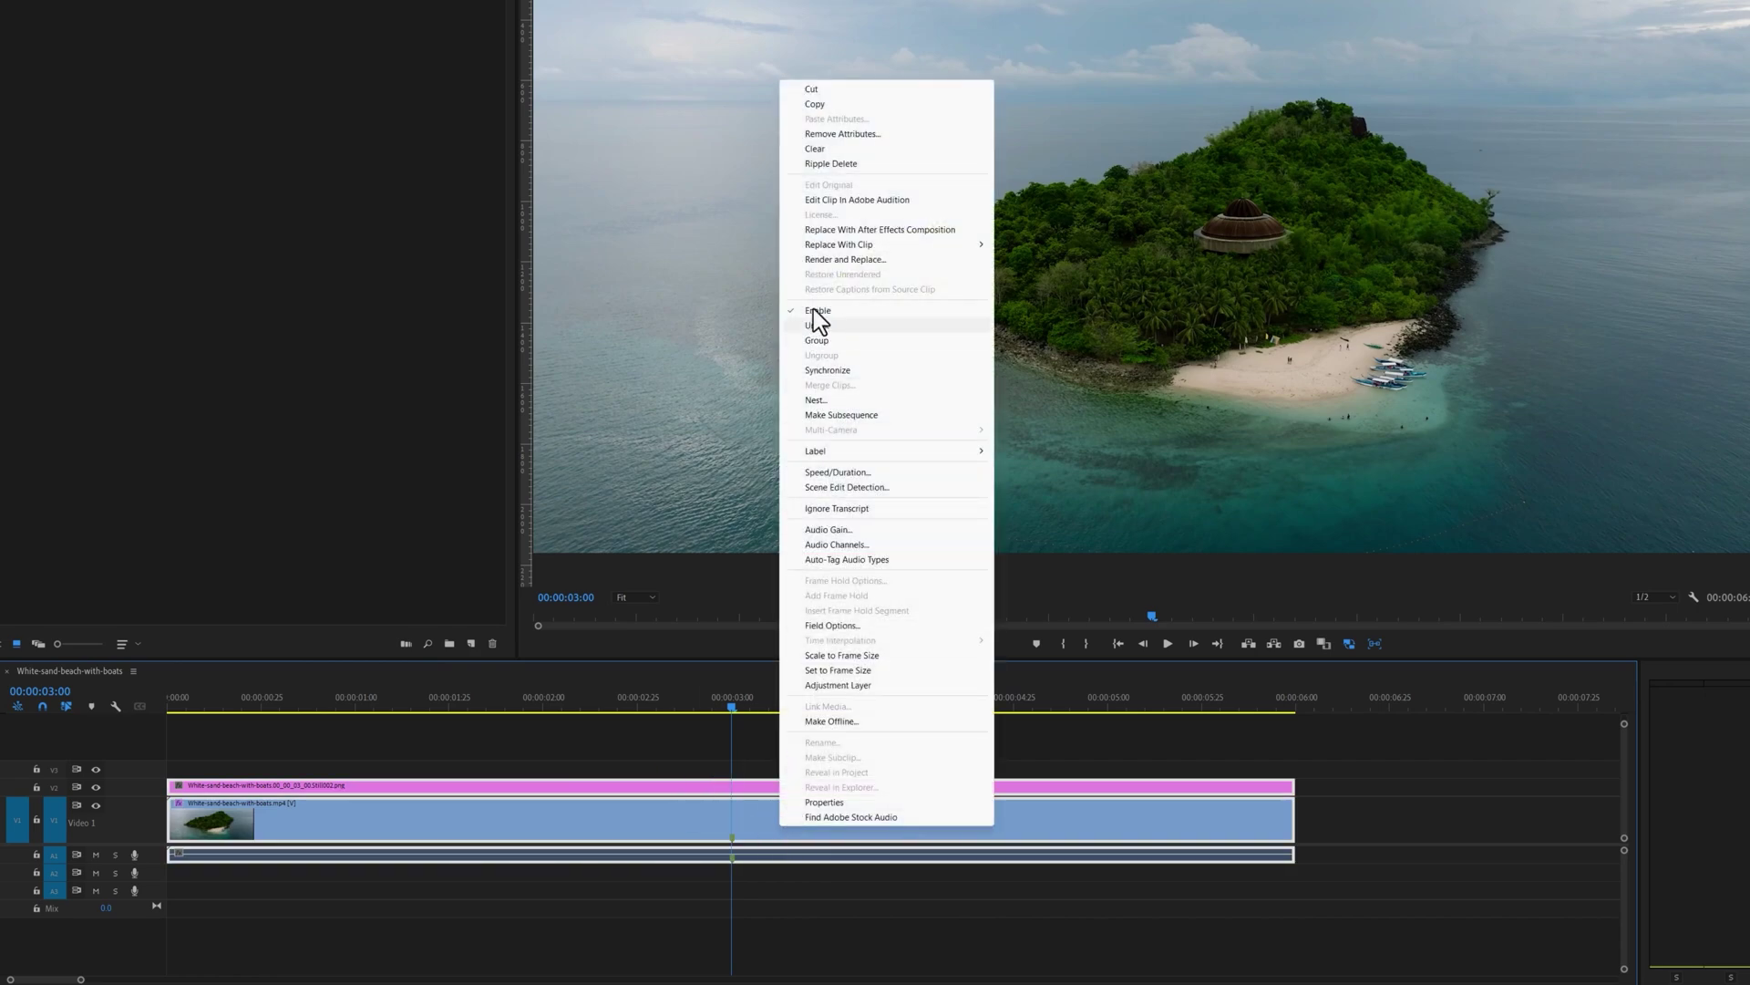
- Replace the clips with an After Effects composition saved as AE in Generative Fill VFX, hiding the hut layer
click(970, 233)
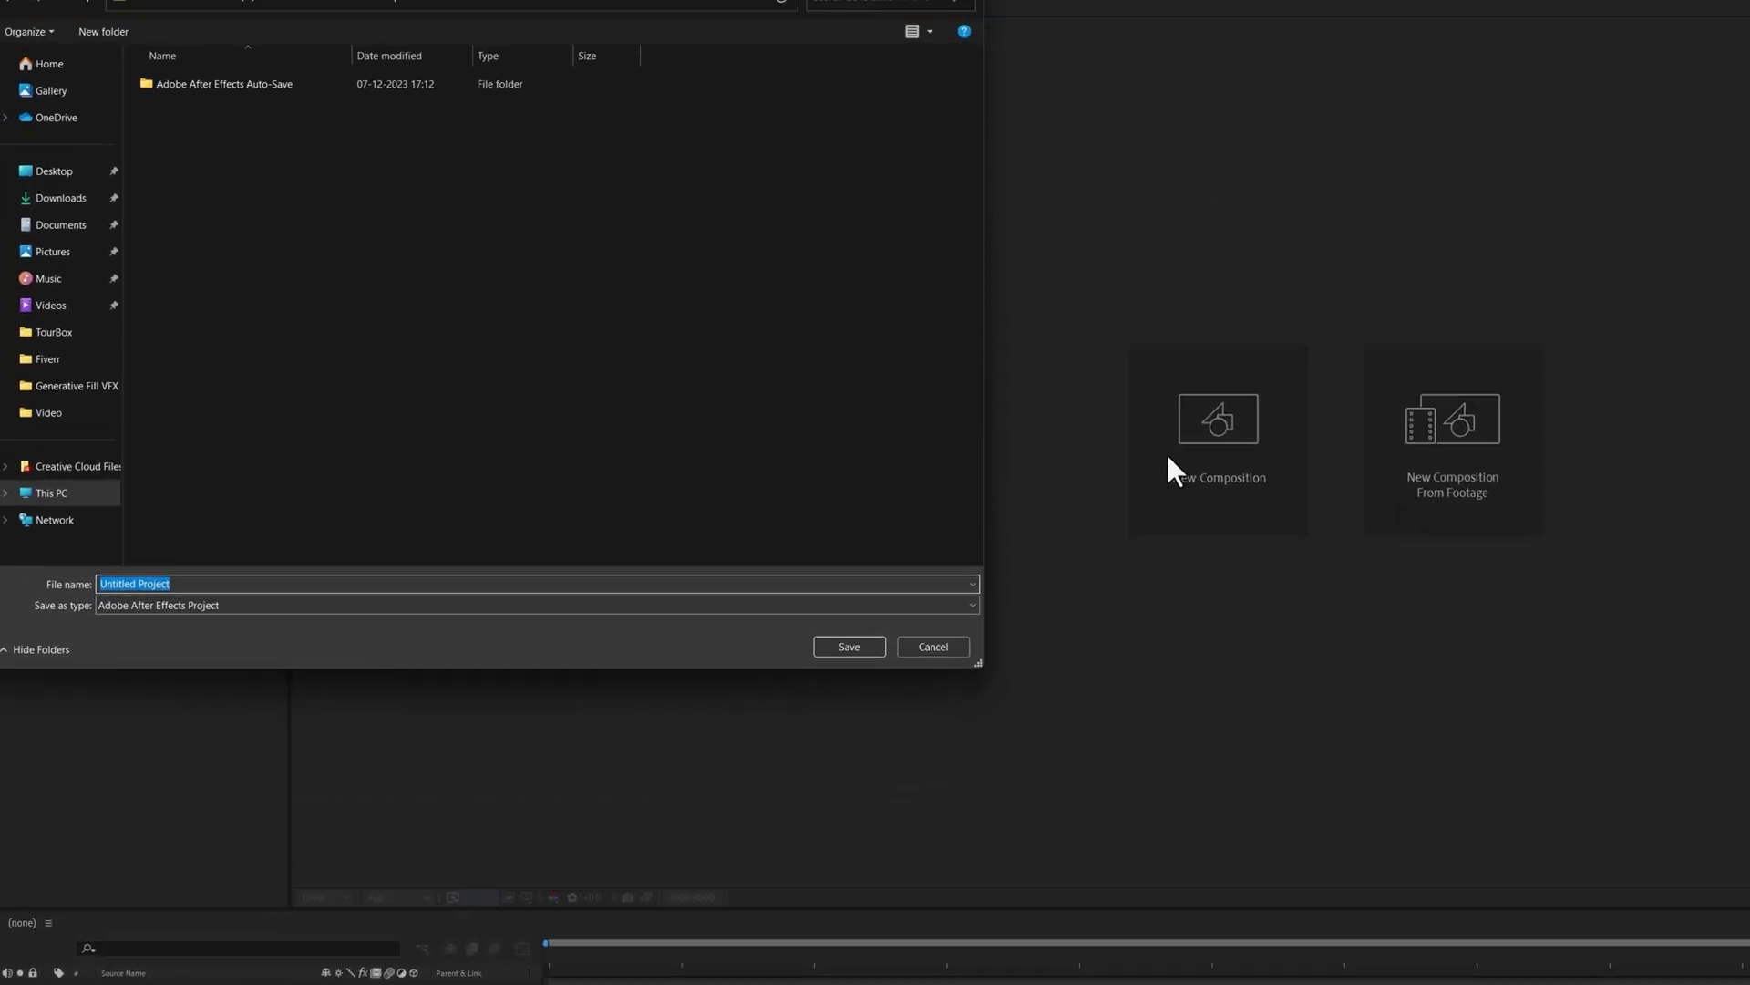
click(78, 171)
double_click(253, 116)
click(274, 730)
text(AE)
key(Return)
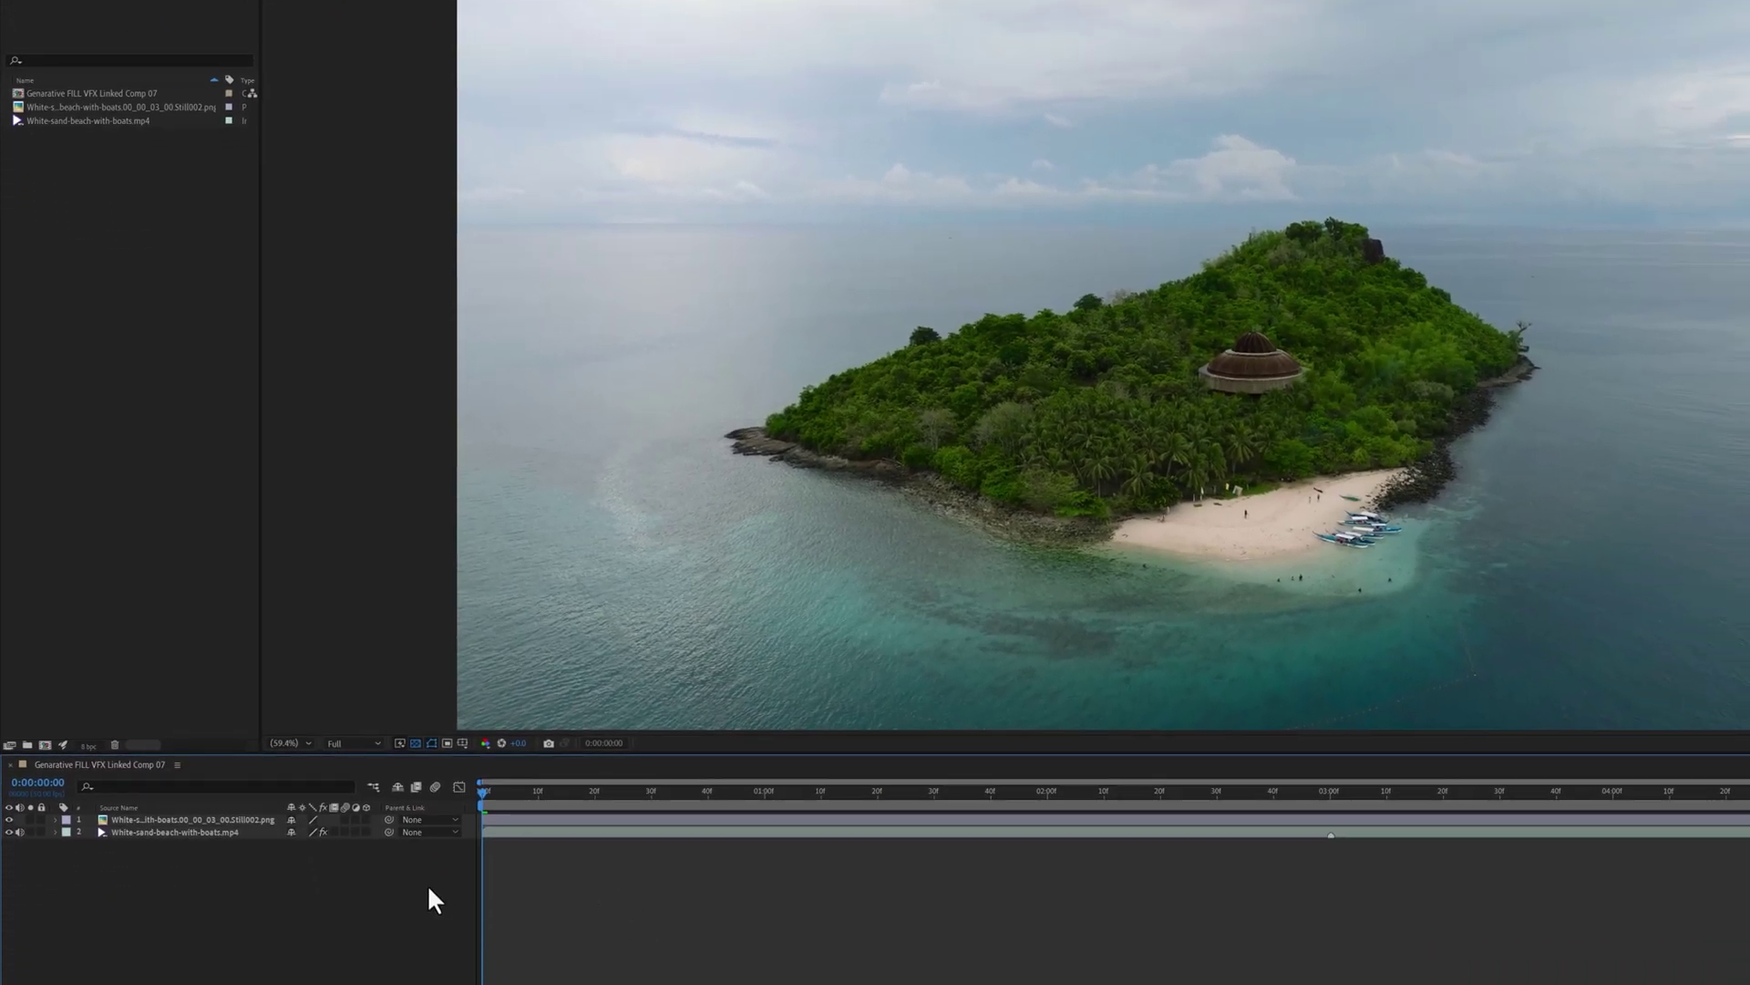
click(9, 818)
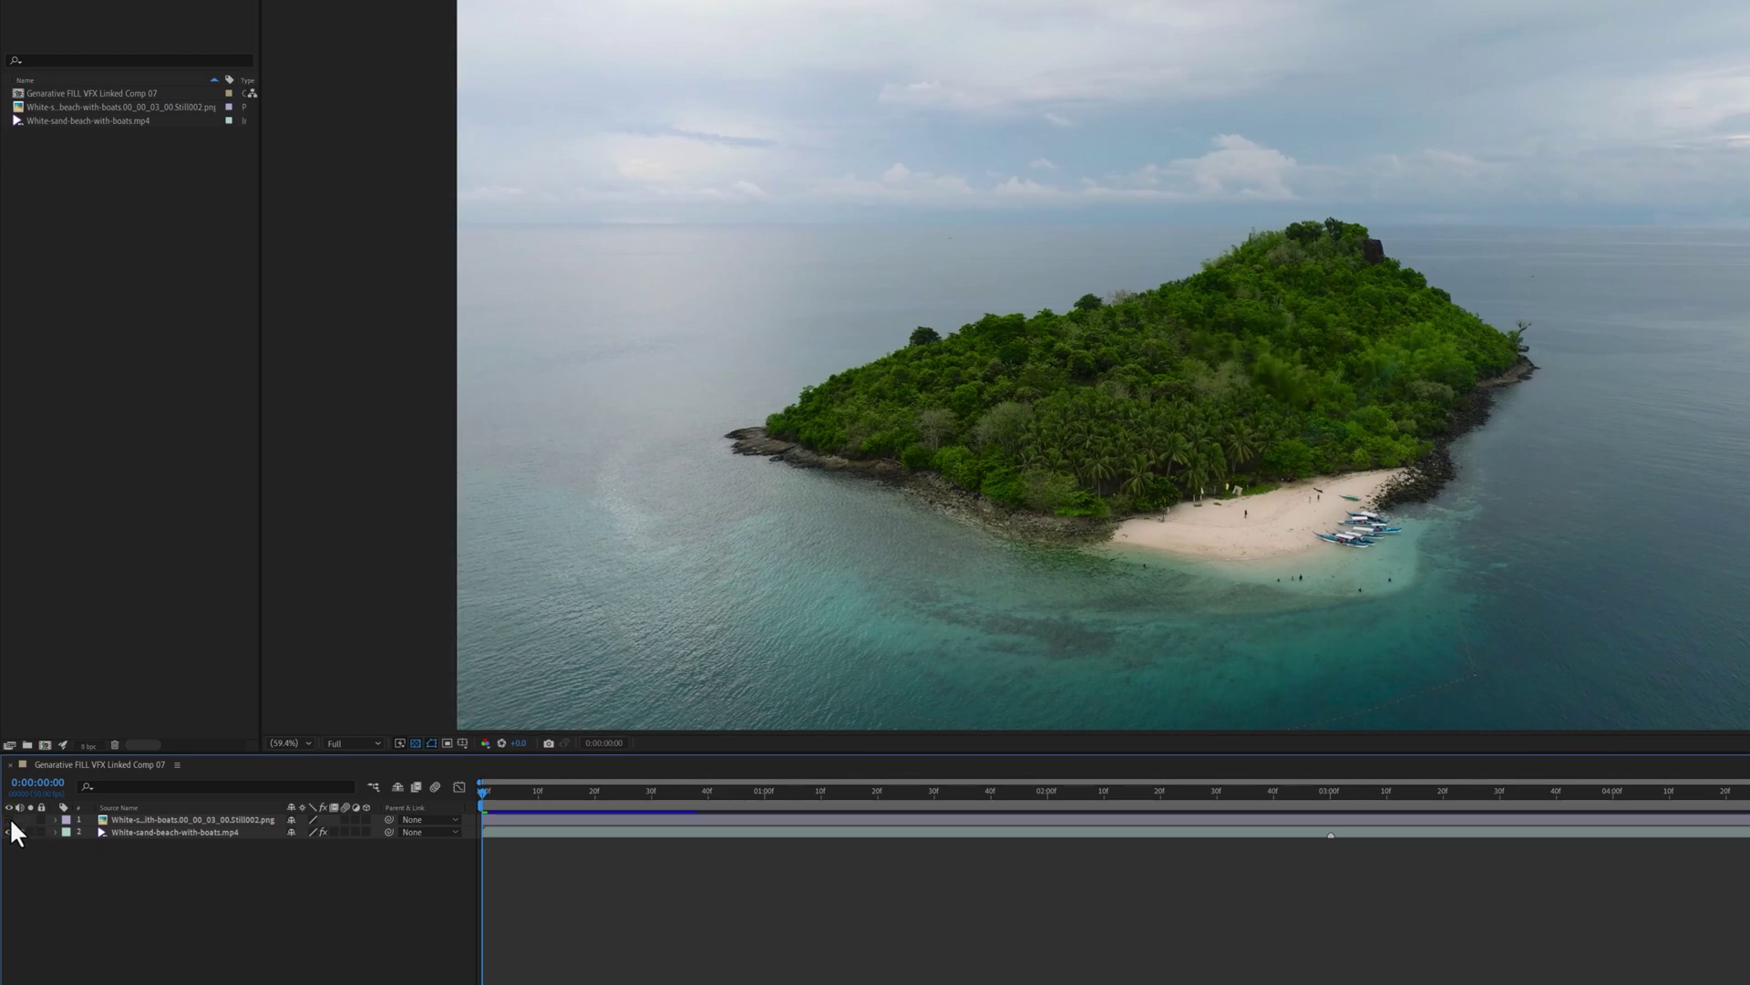
- Apply Track Camera to the island footage from the Tracker panel with Detailed Analysis enabled
click(155, 832)
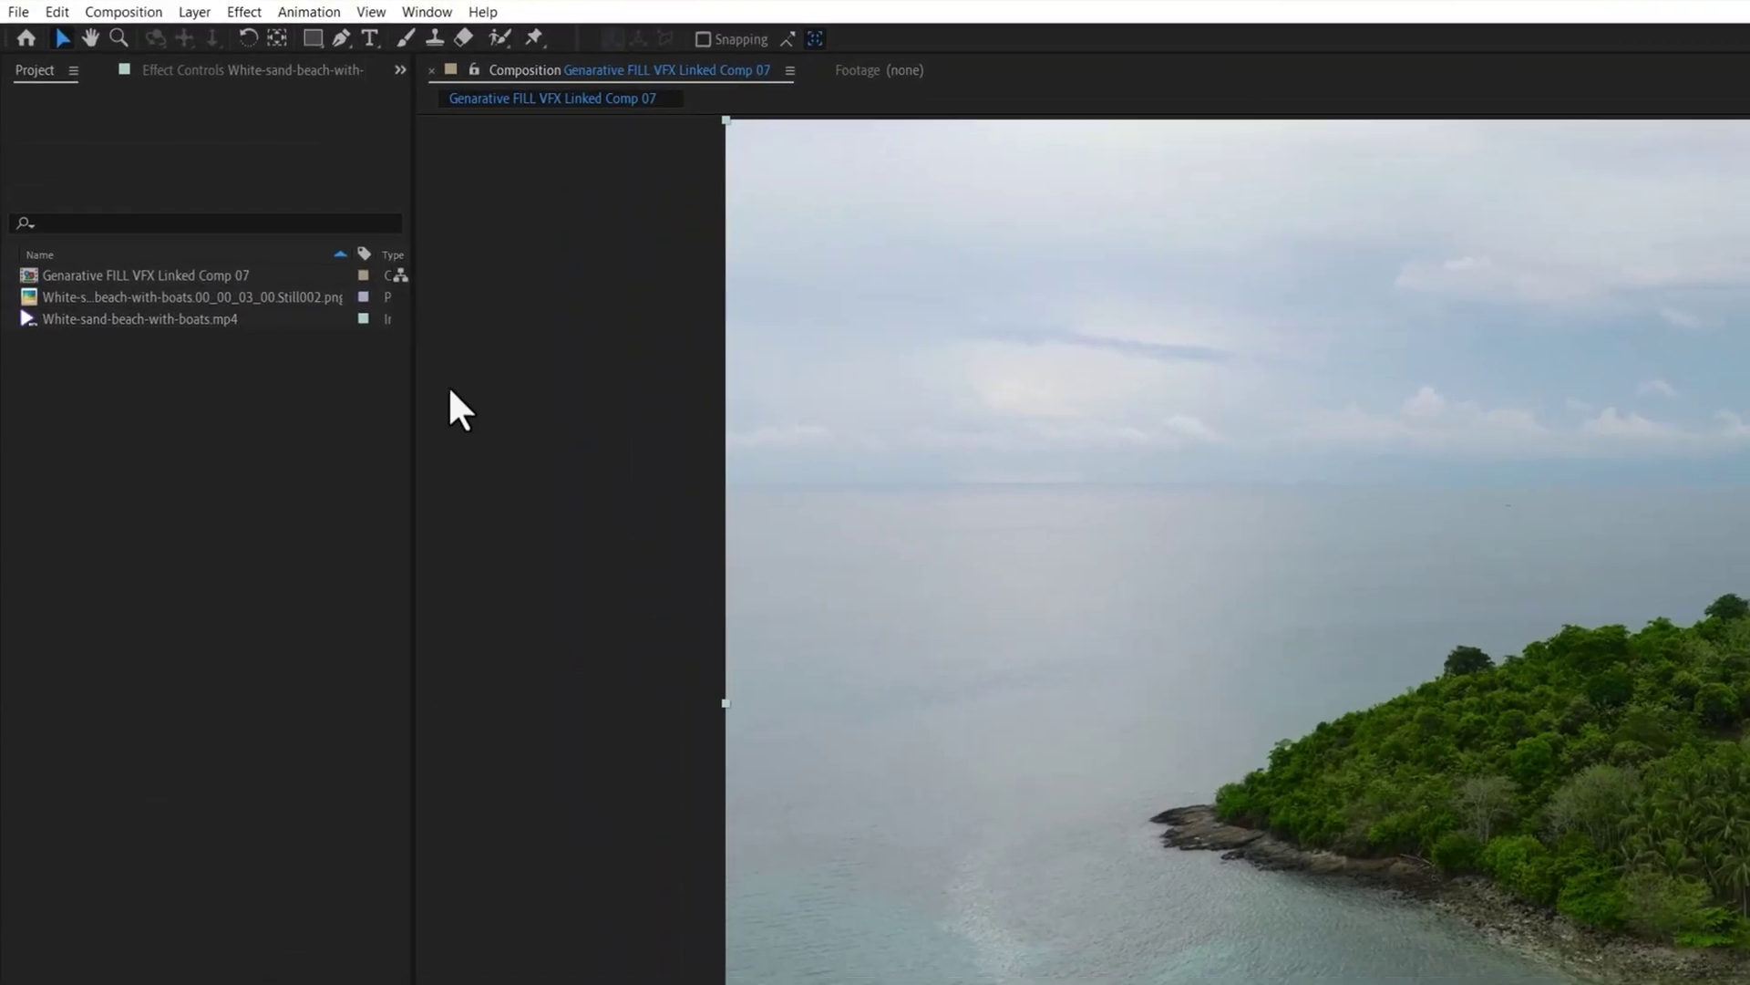
click(438, 12)
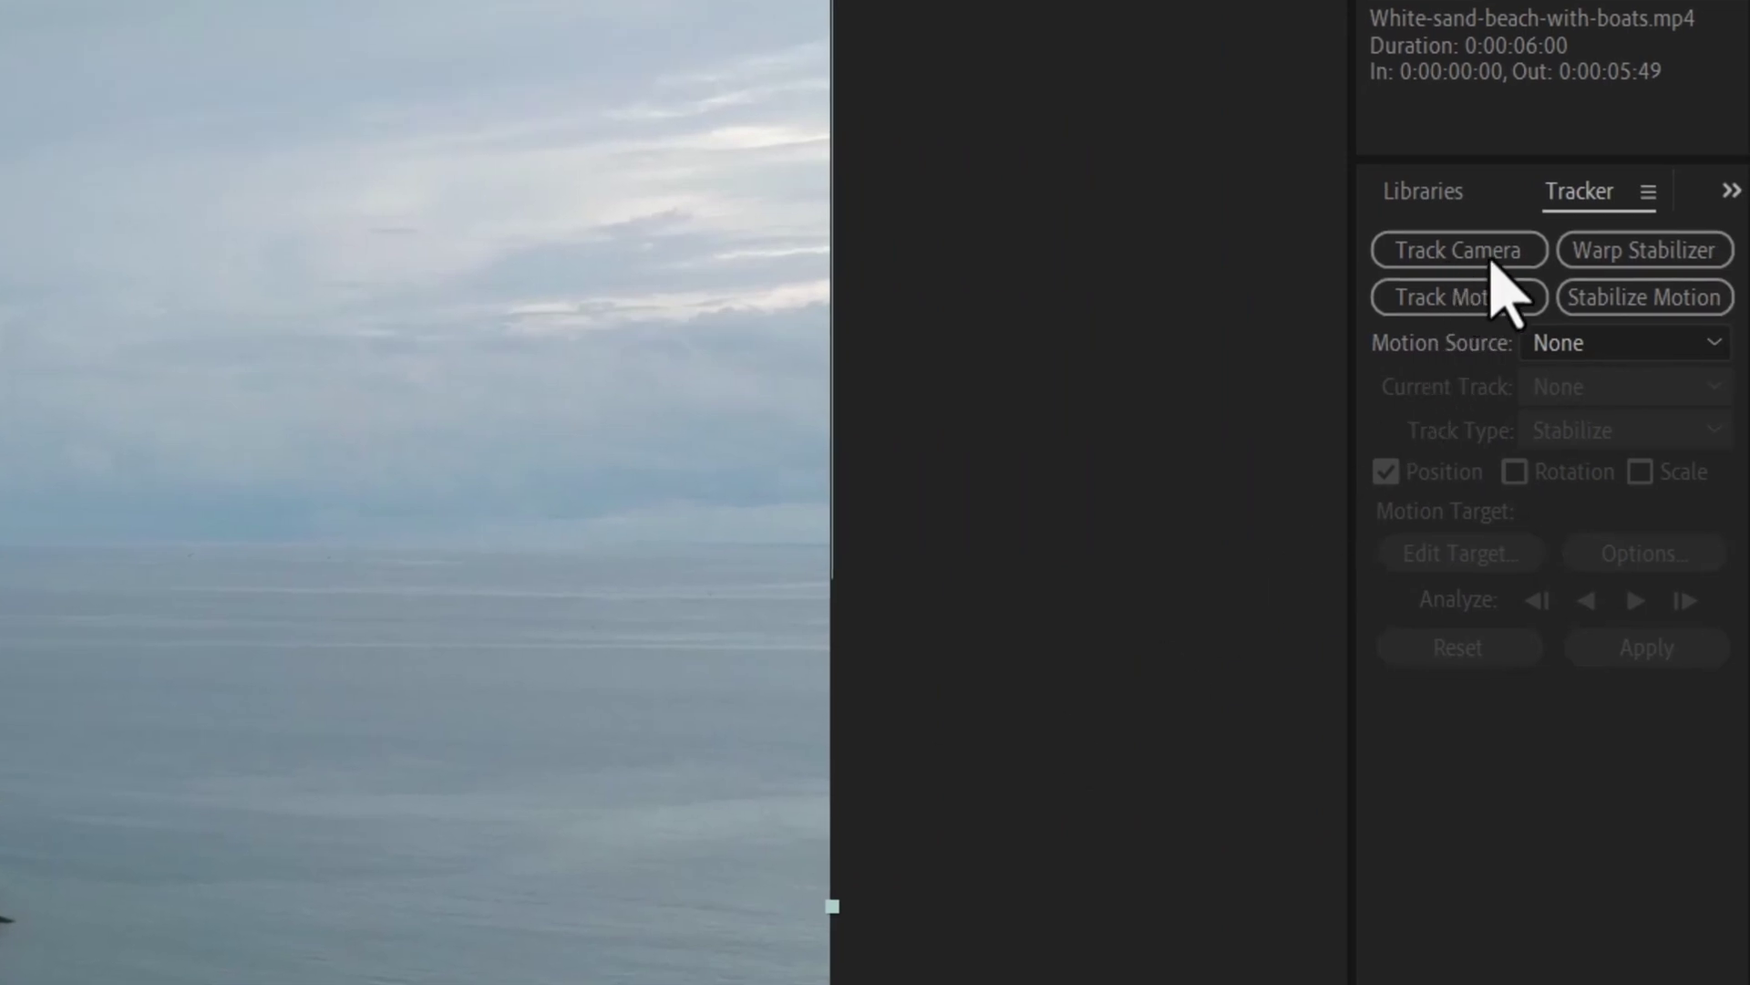
click(1483, 255)
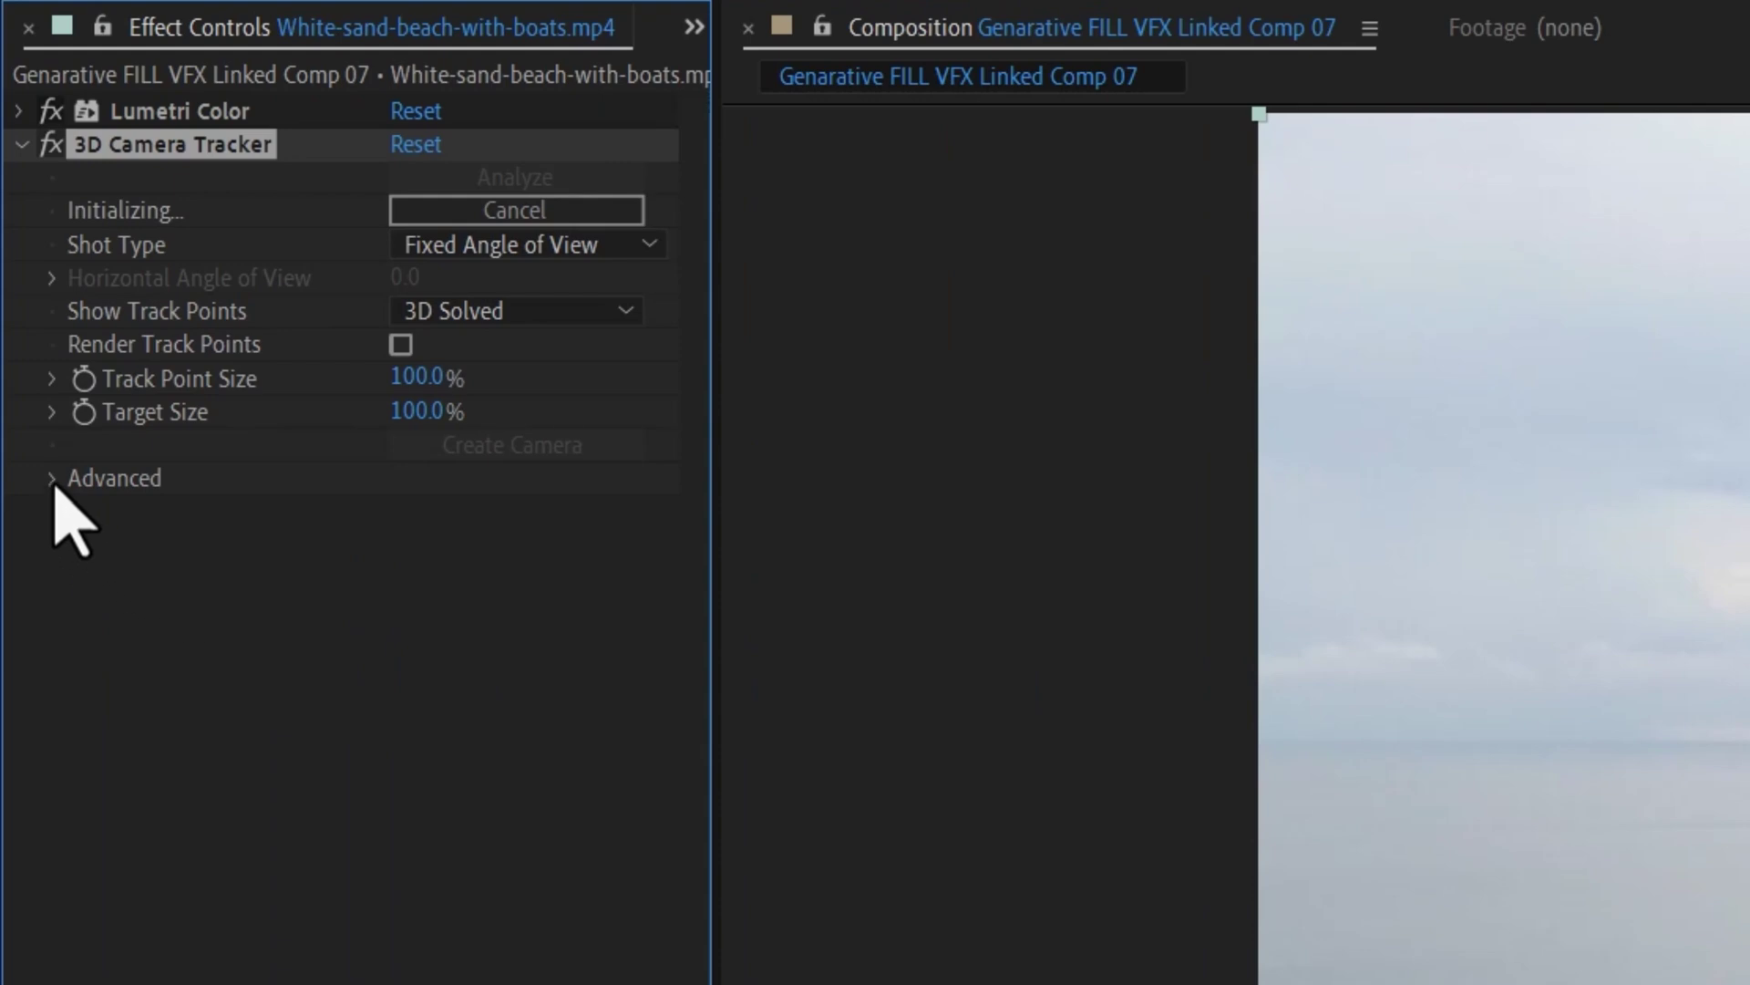
click(52, 480)
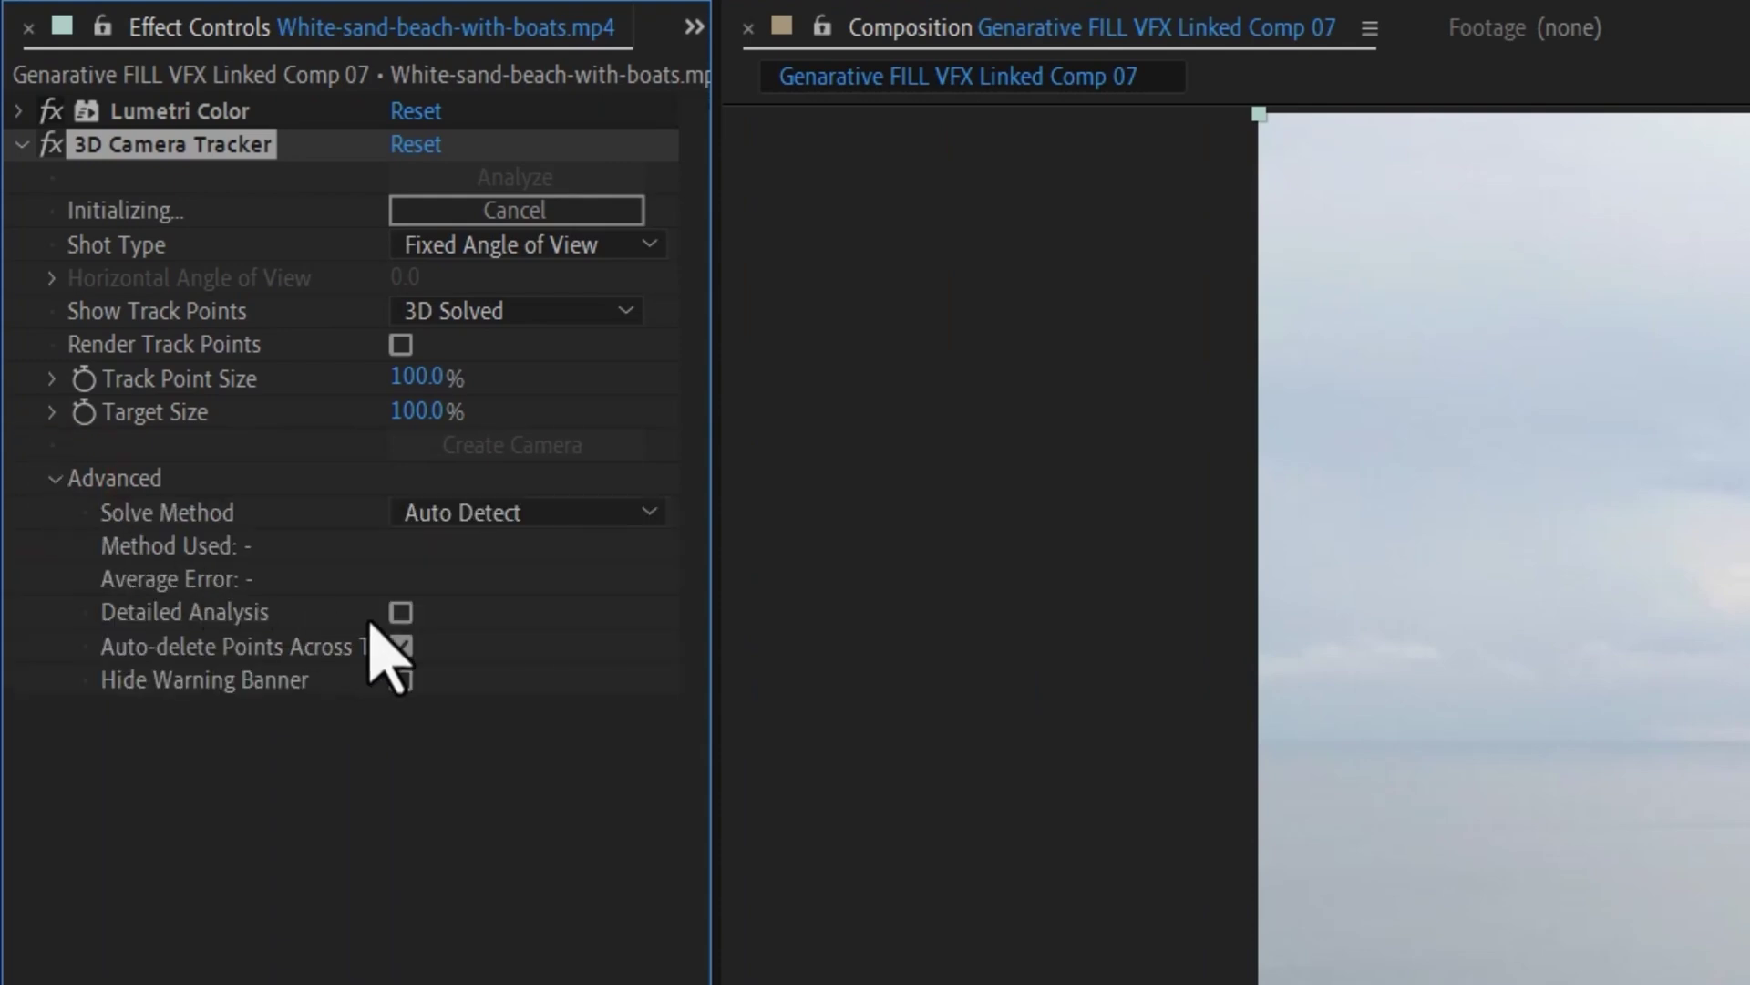
click(400, 613)
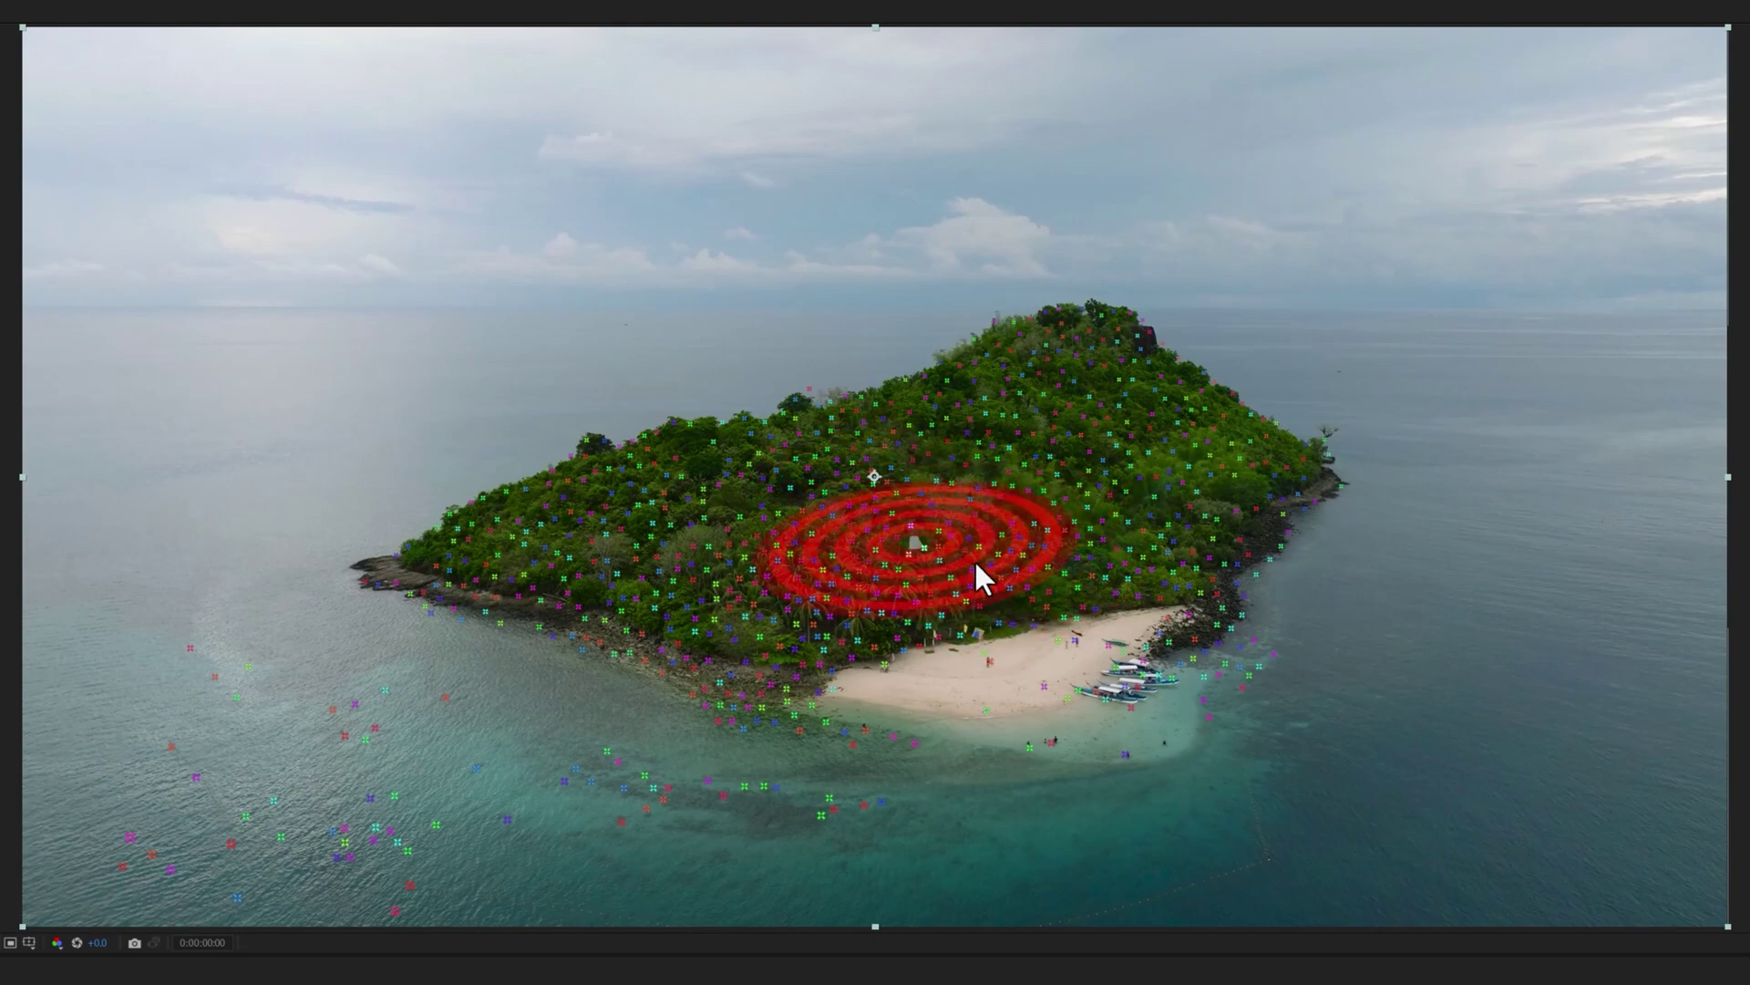
- Set the ground plane and origin from the island-slope track points, then create a null and camera
scroll(943, 453, up, 2)
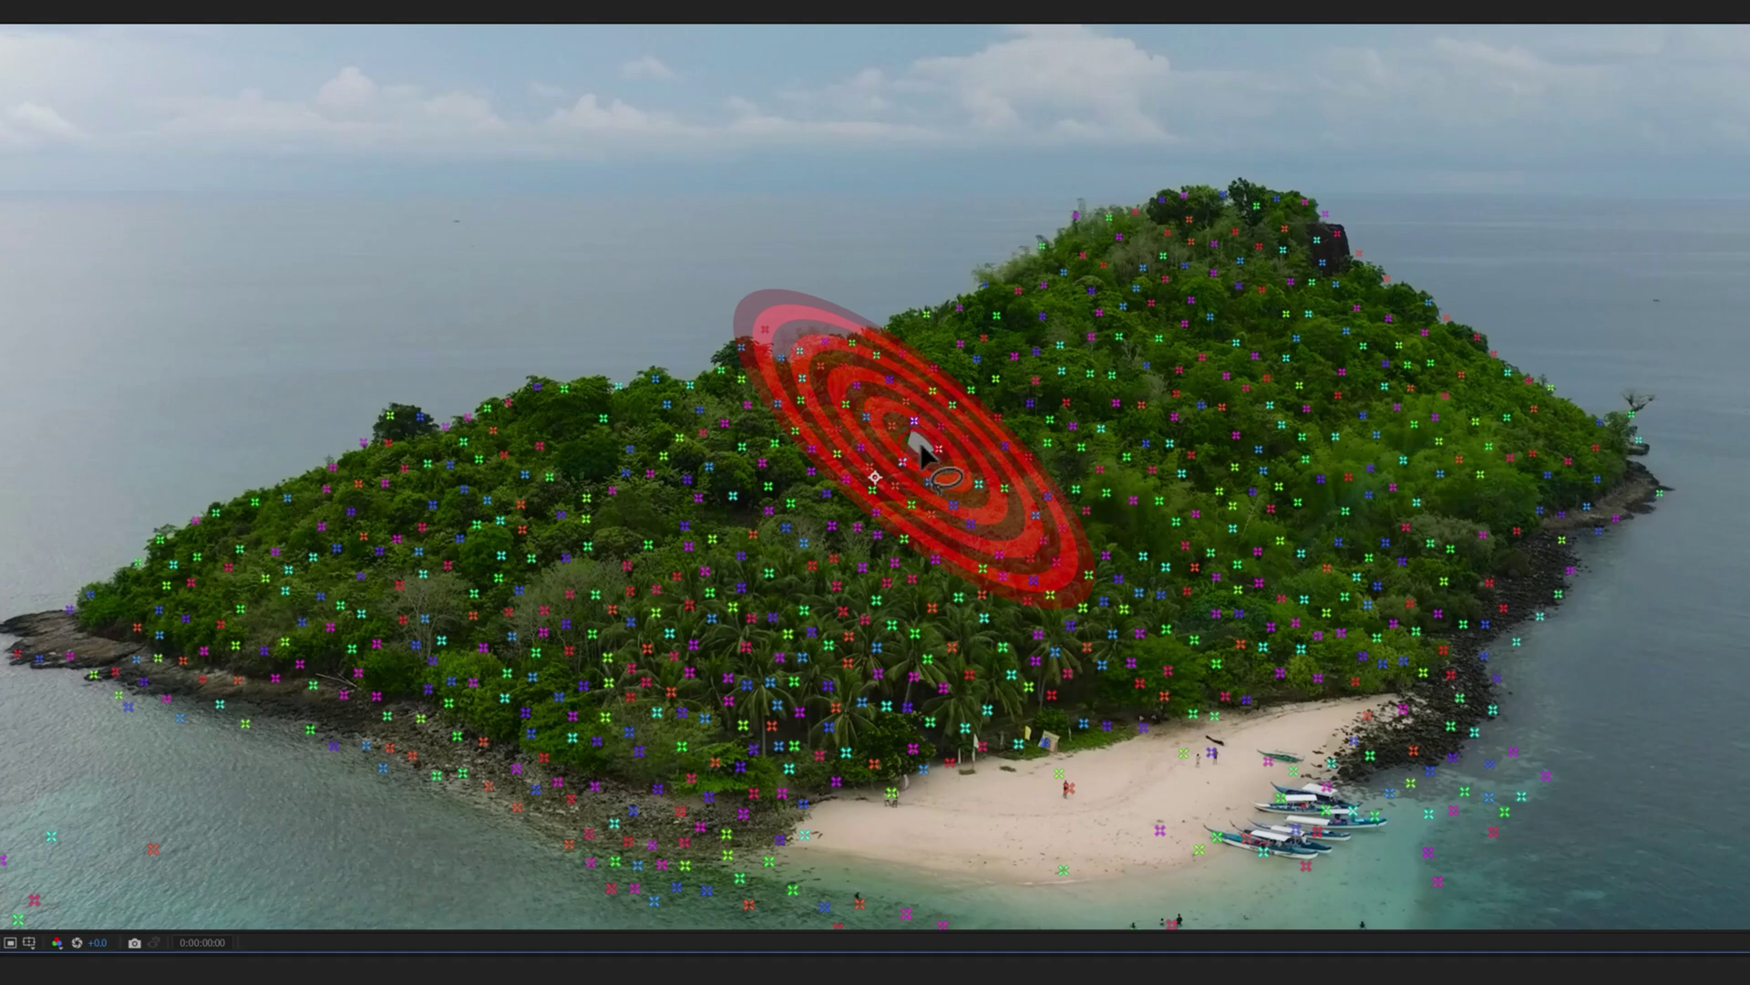
mouse_move(922, 447)
mouse_down()
mouse_move(1048, 406)
mouse_move(1118, 430)
mouse_move(1171, 516)
mouse_move(1162, 553)
mouse_move(1078, 620)
mouse_move(916, 615)
mouse_move(891, 547)
mouse_move(925, 447)
mouse_up()
right_click(968, 495)
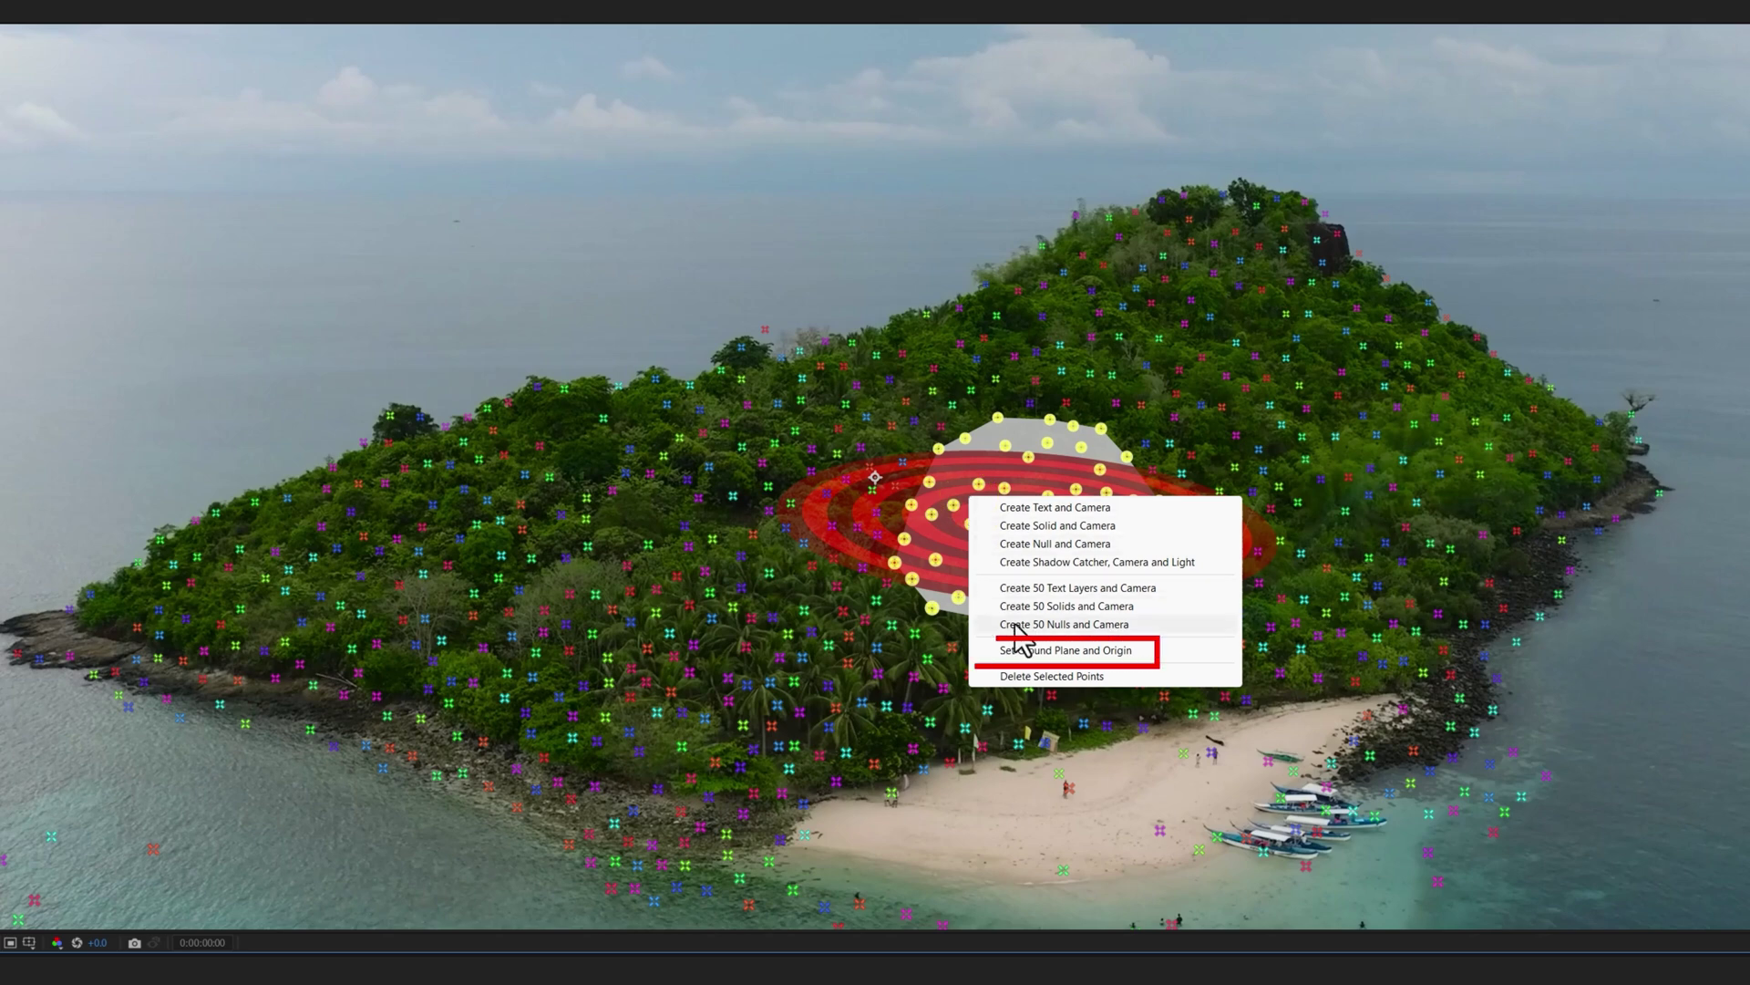
click(1141, 649)
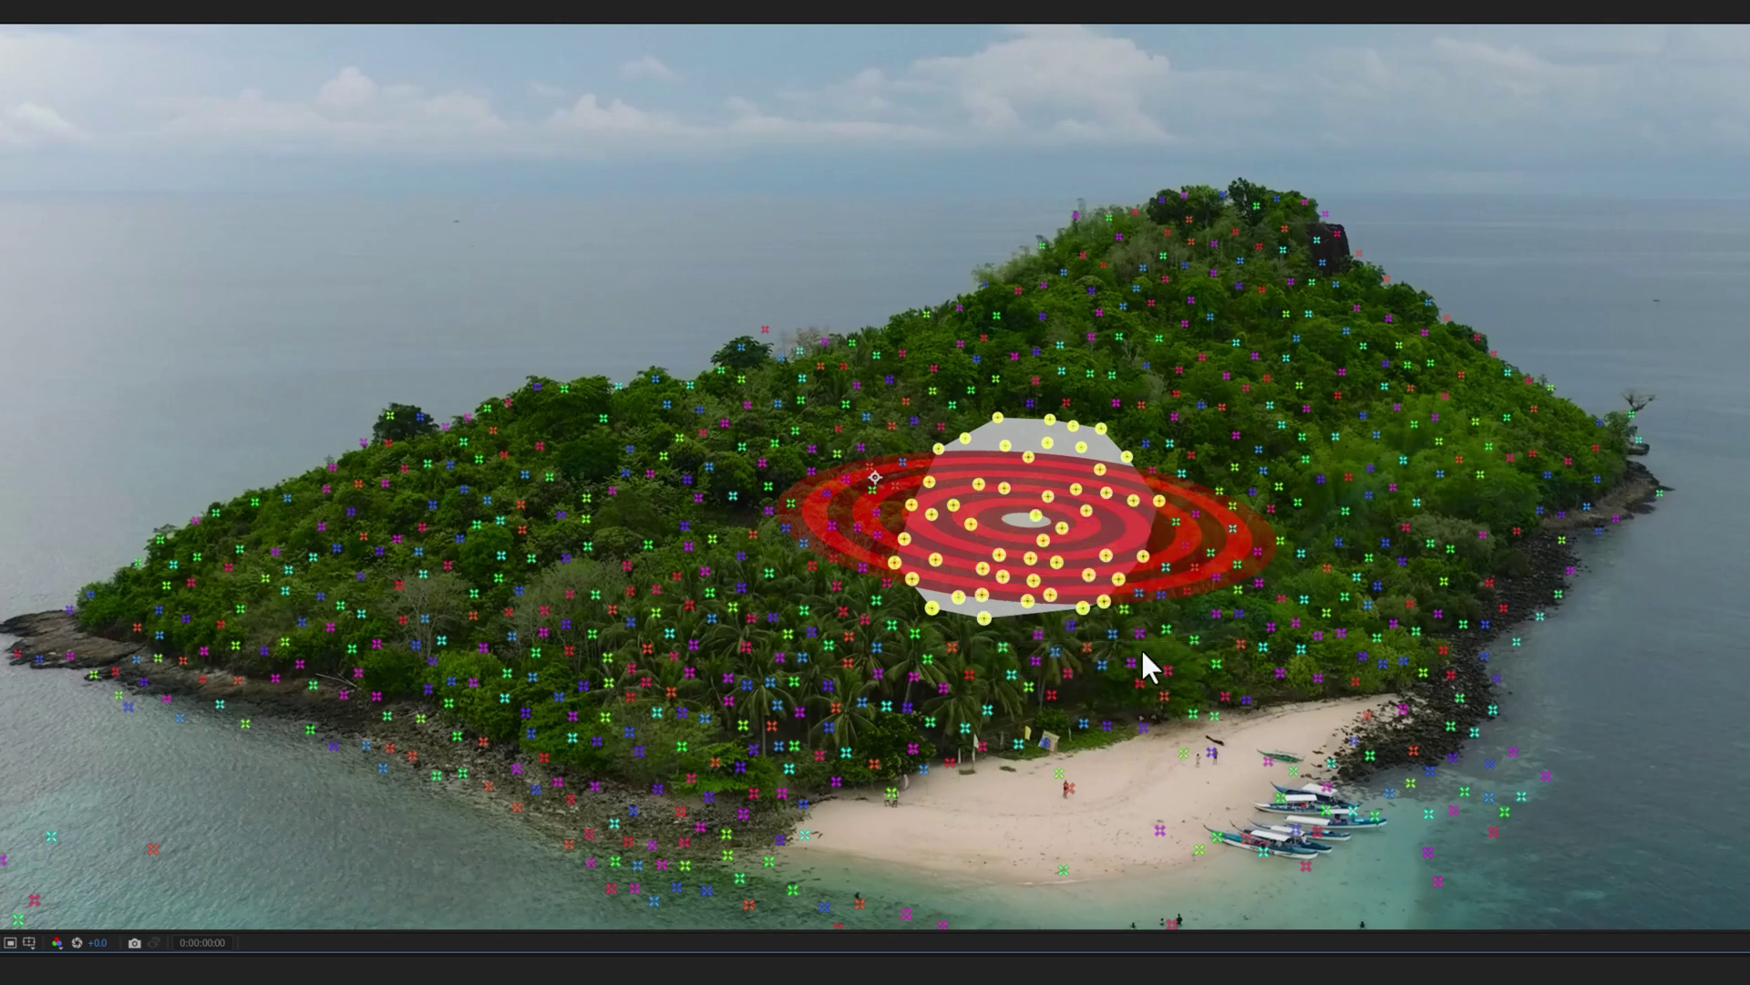
right_click(985, 516)
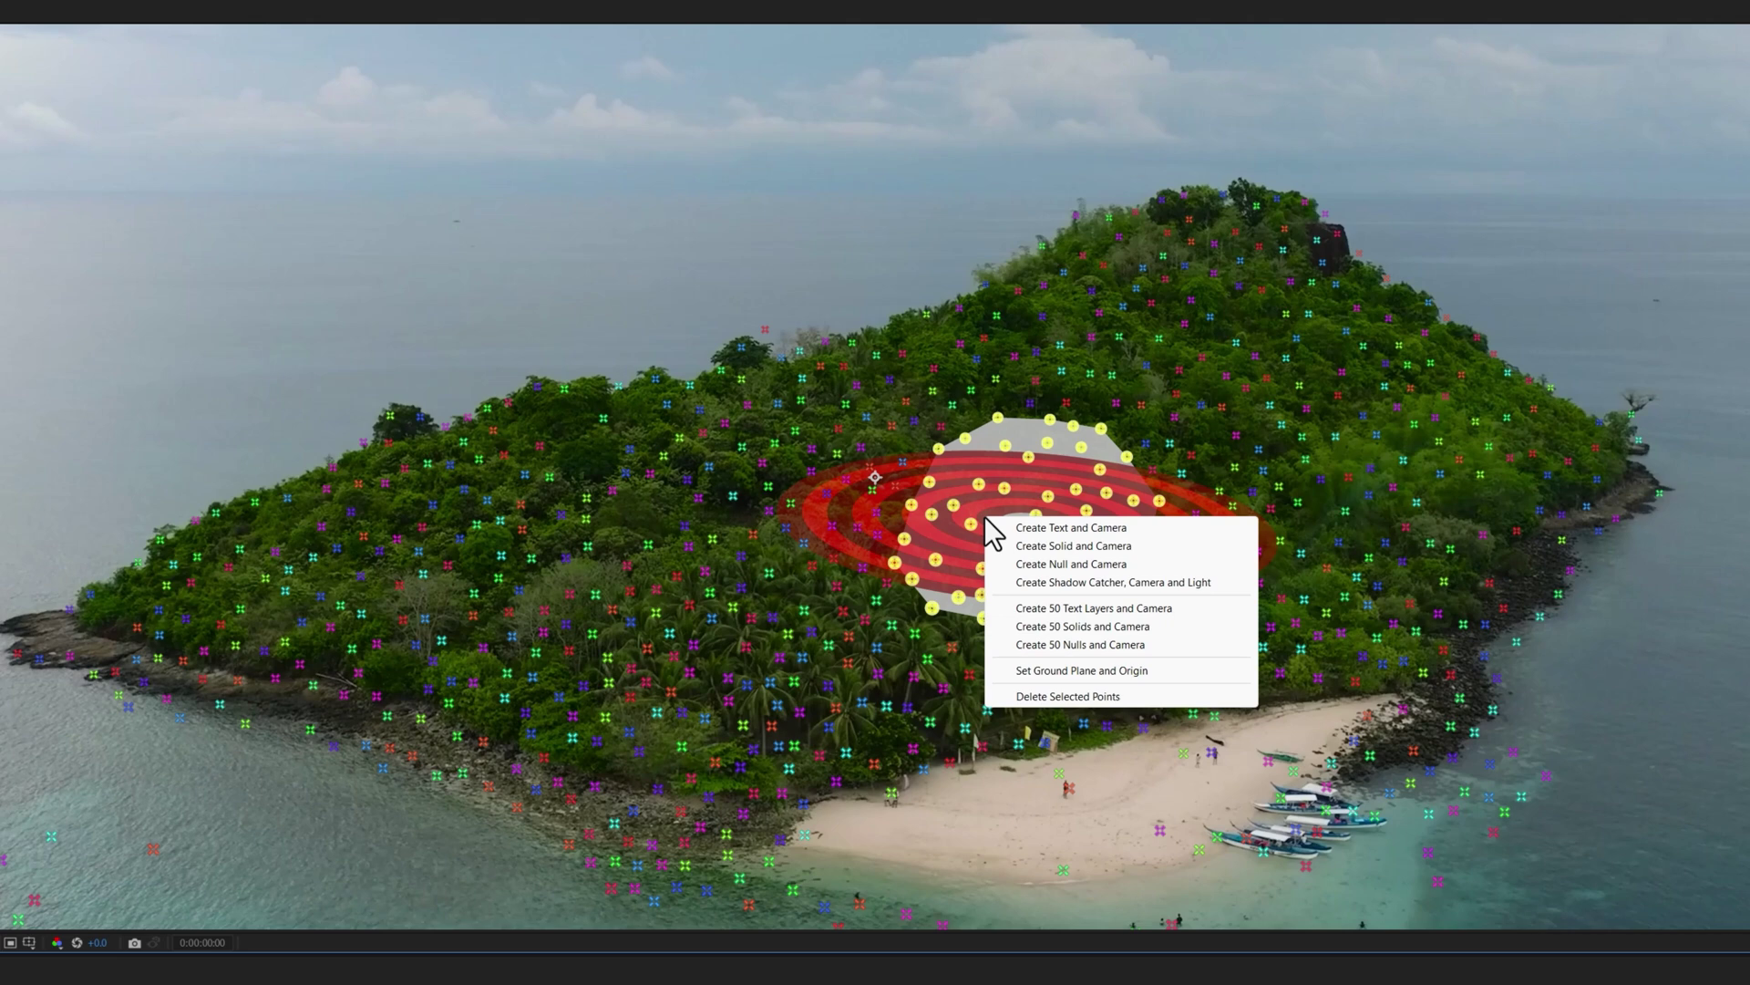
click(1132, 563)
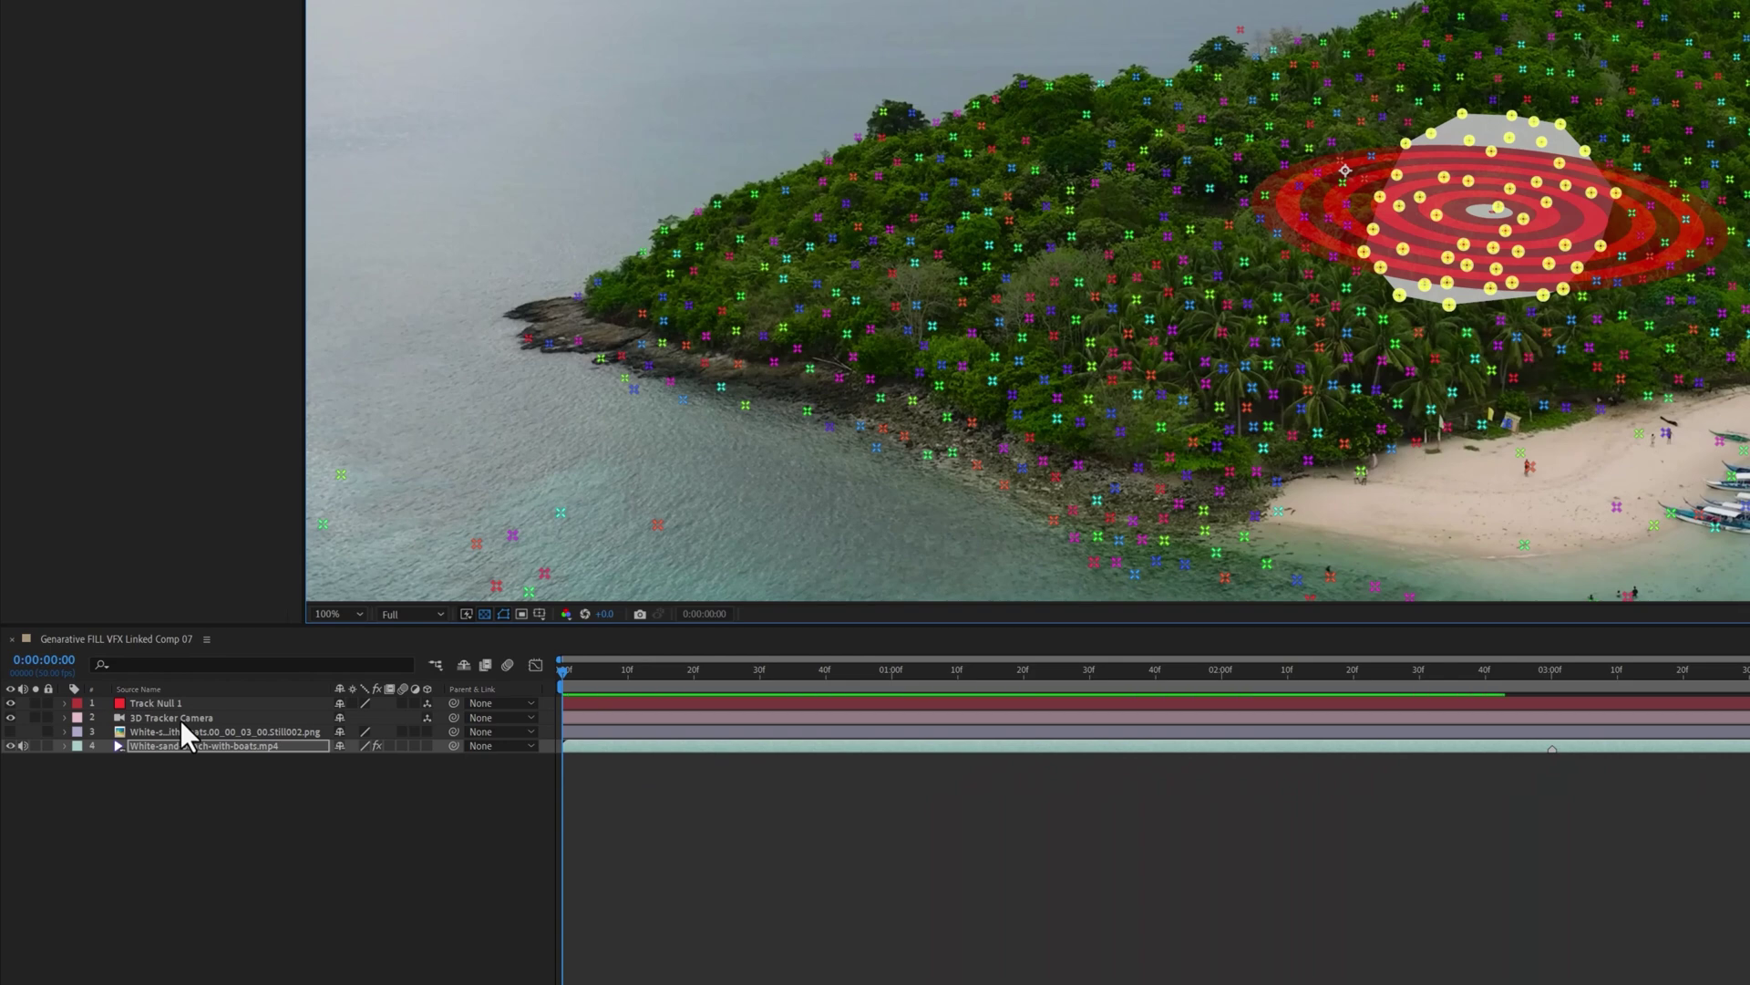
- Show the hut still layer at 3:00, make it 3D, and parent it to Track Null 1
click(10, 731)
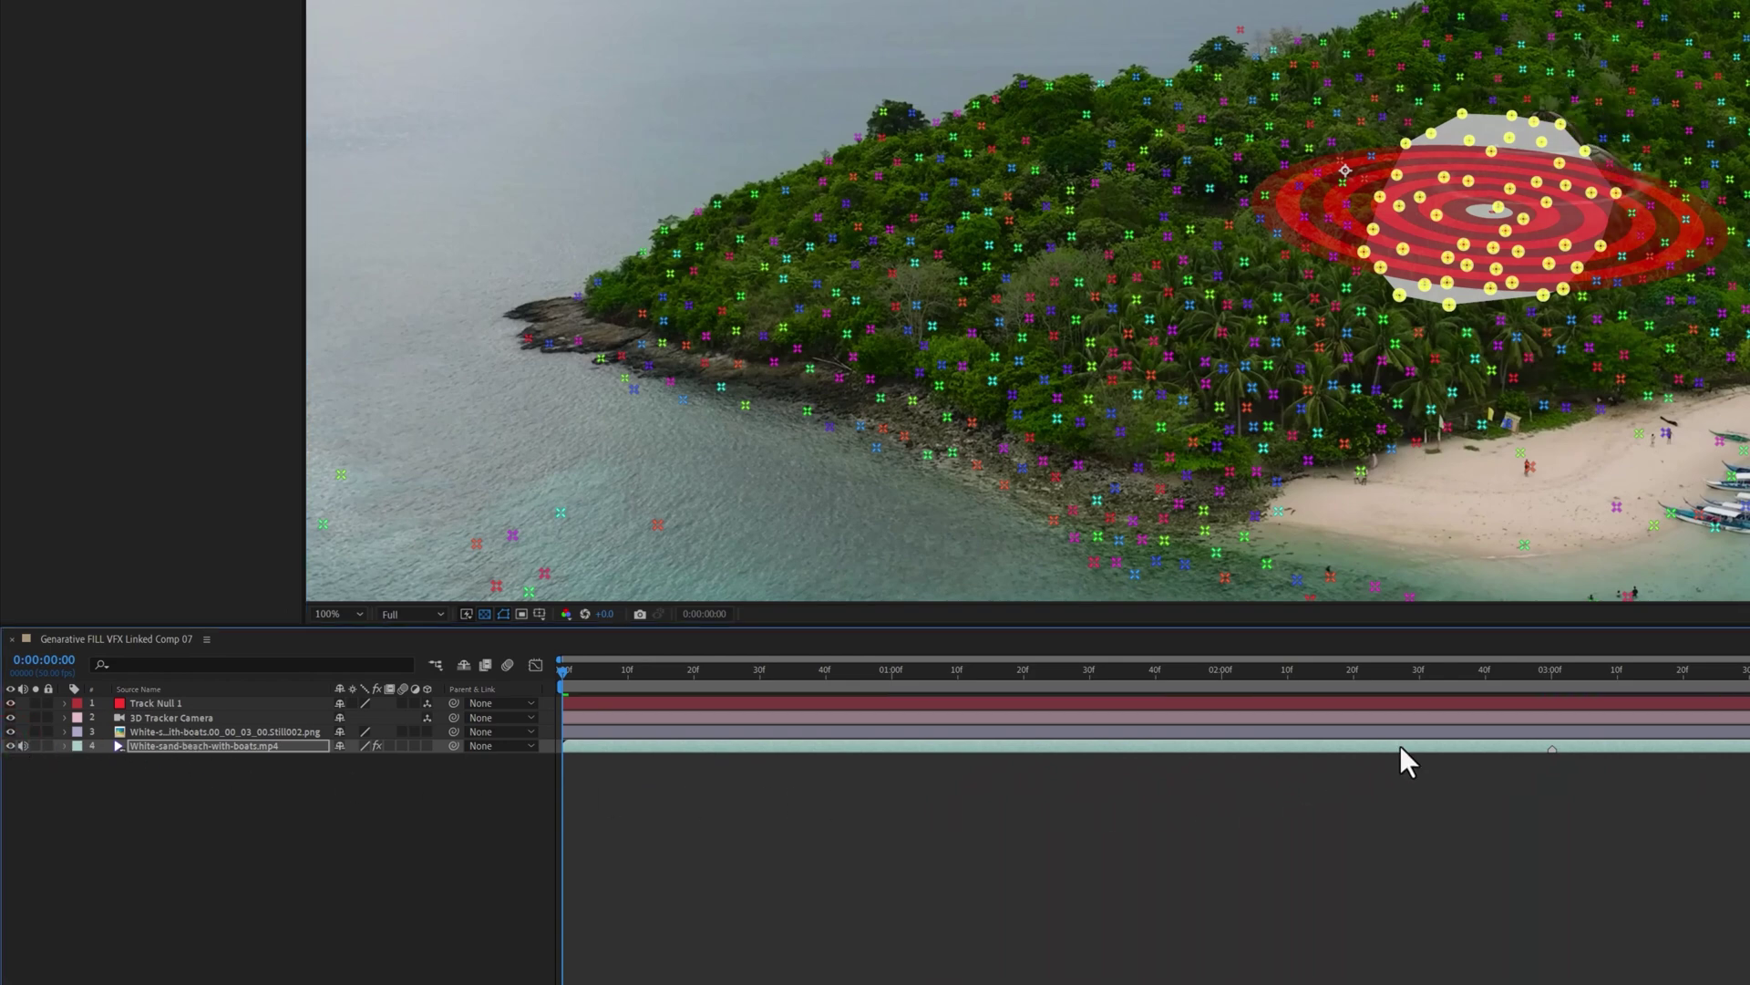
click(1550, 675)
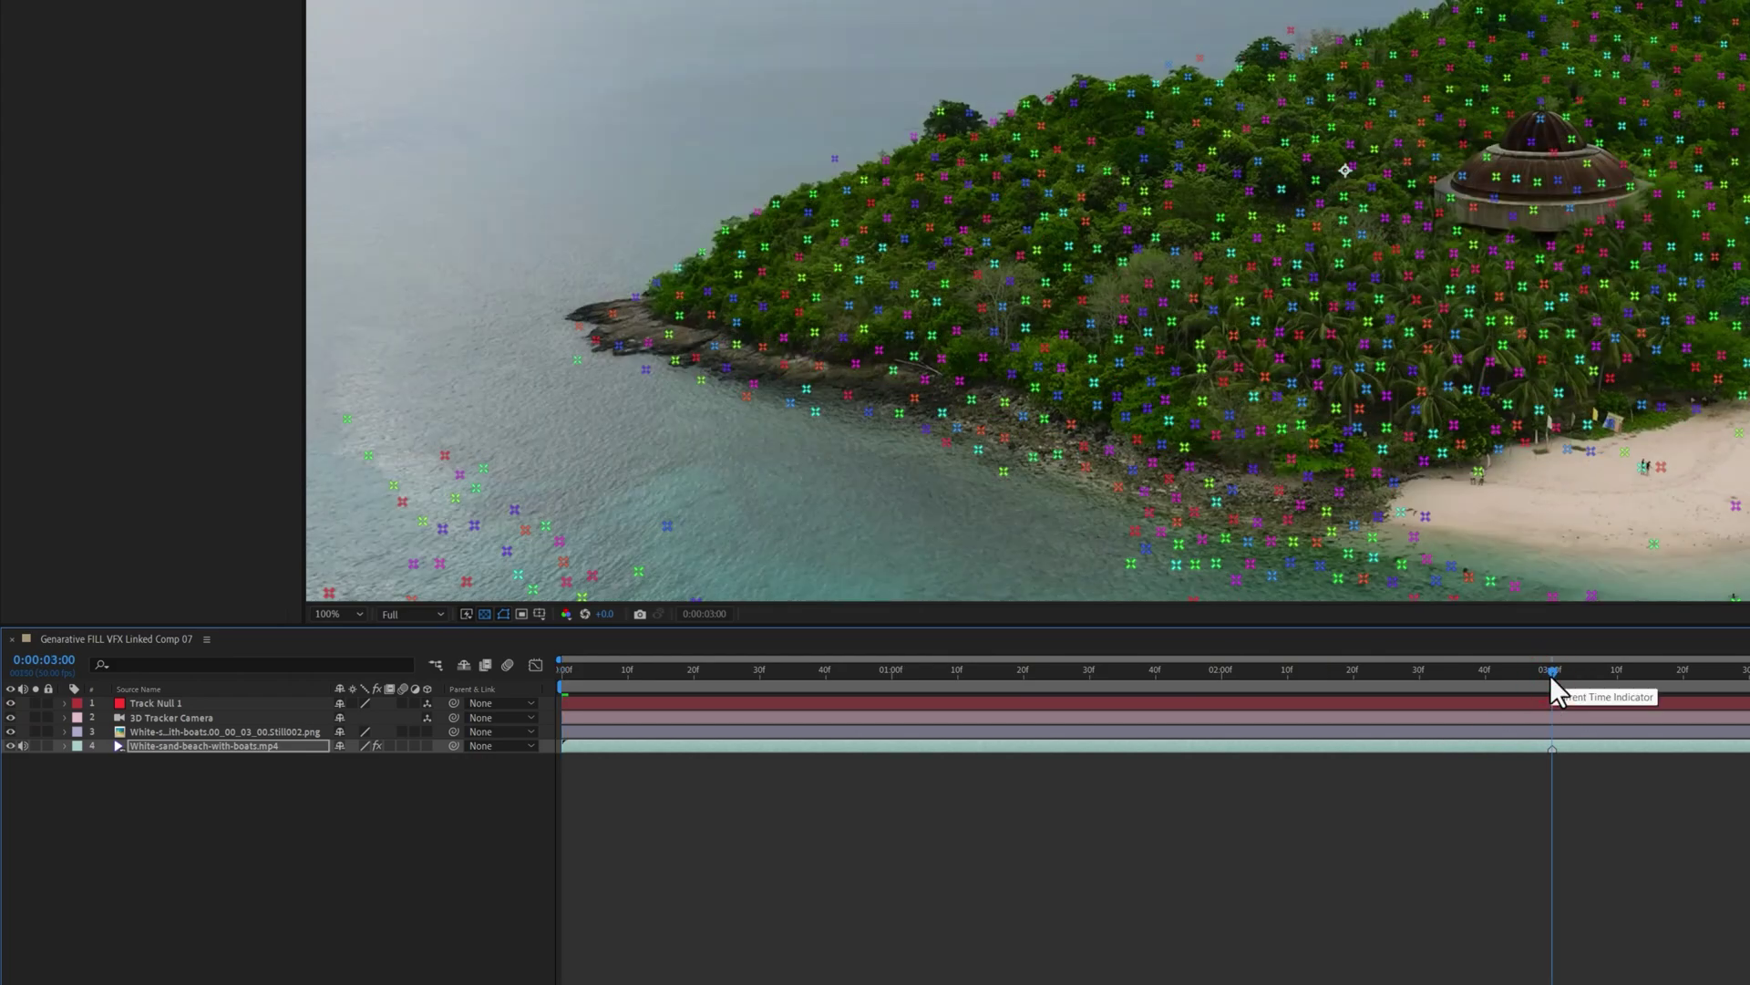
click(226, 735)
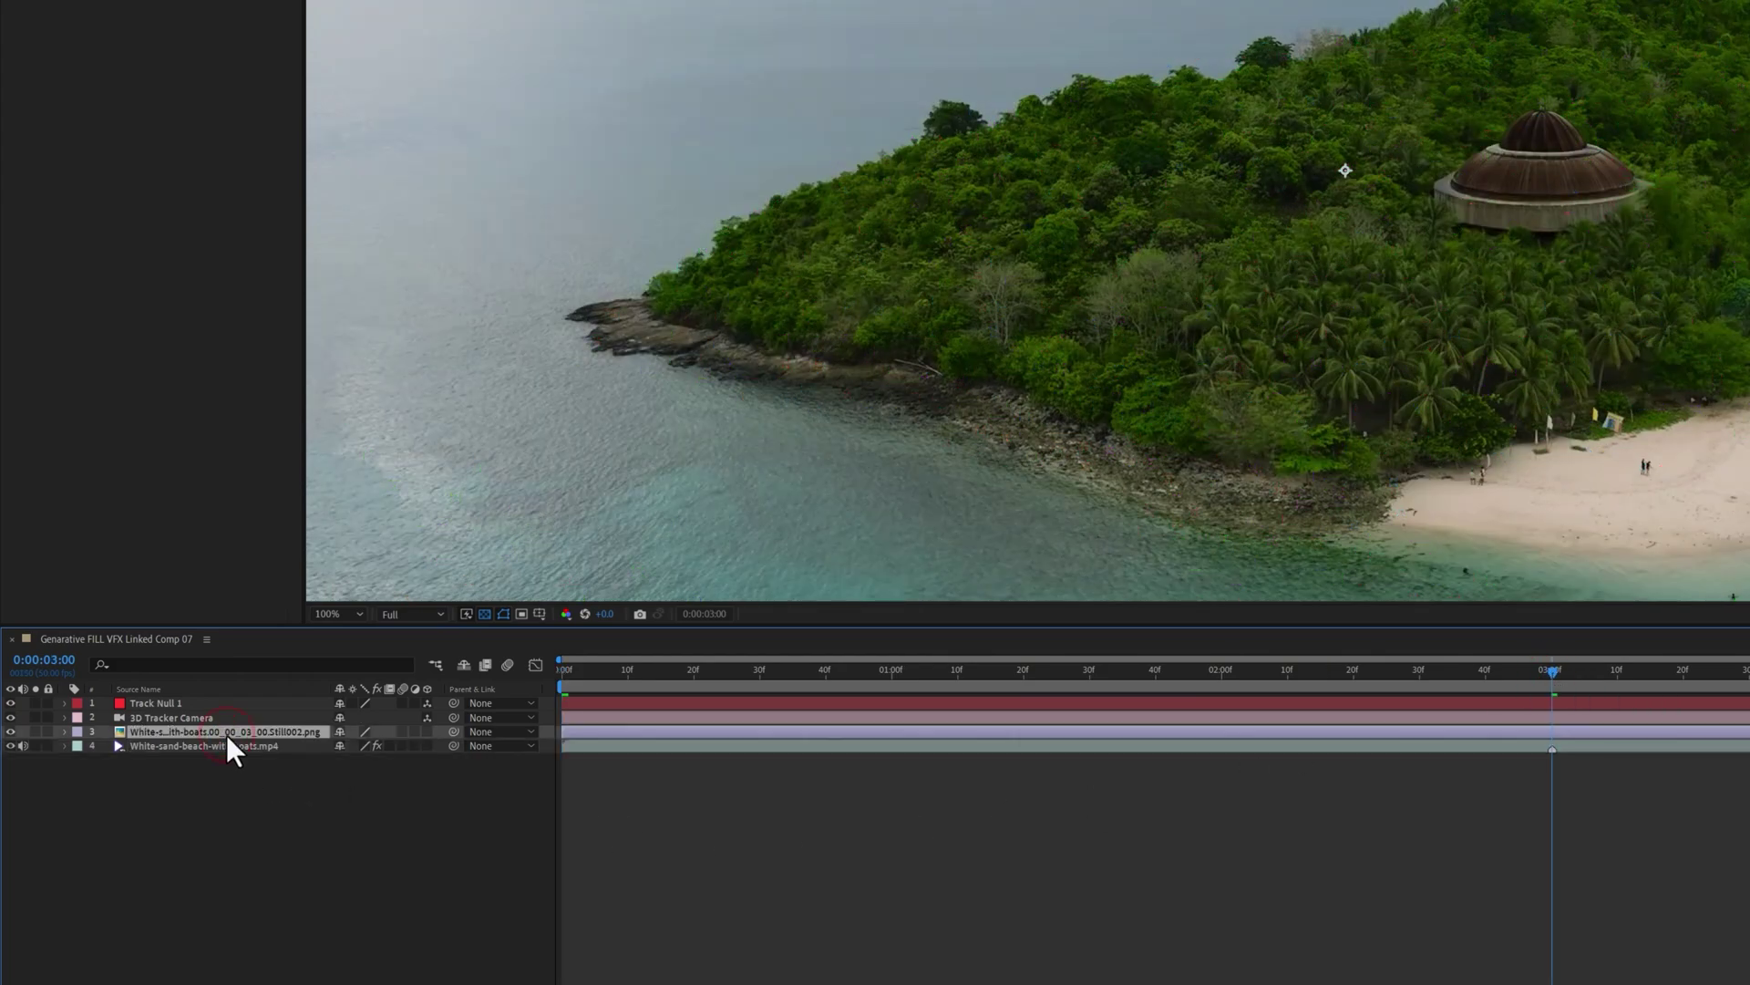
click(427, 731)
drag(454, 731, 214, 706)
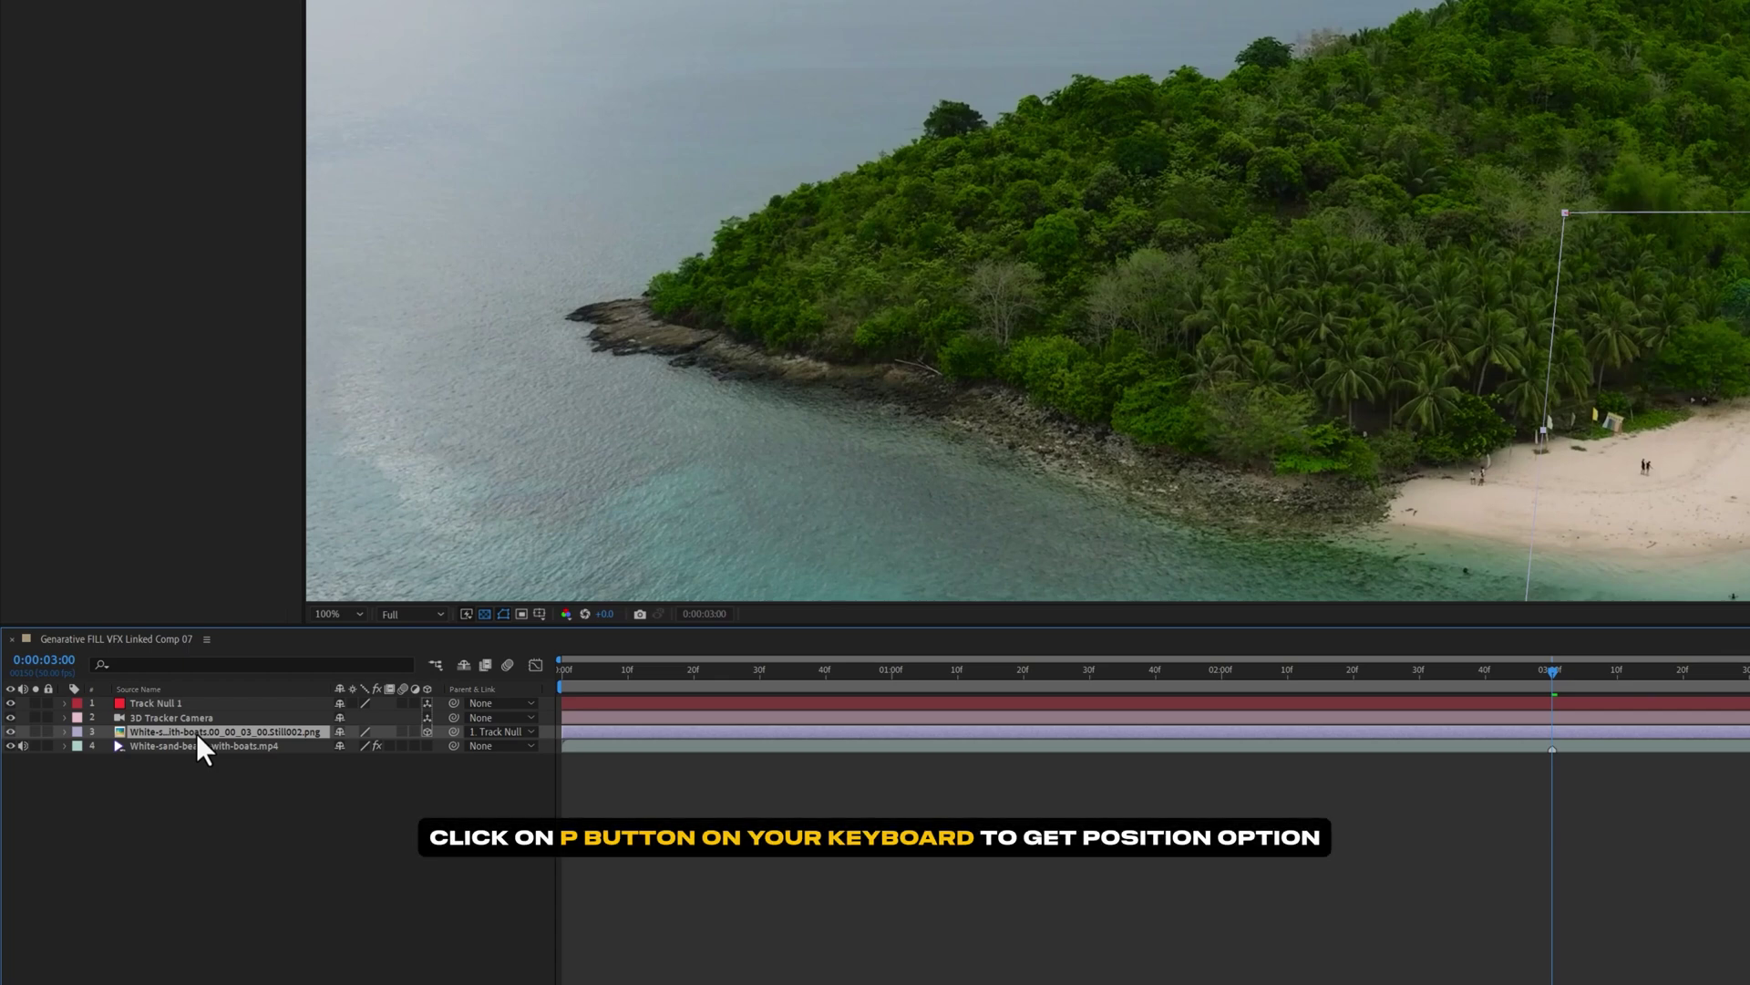
- Set the hut layer's X and Z position to 0
key(p)
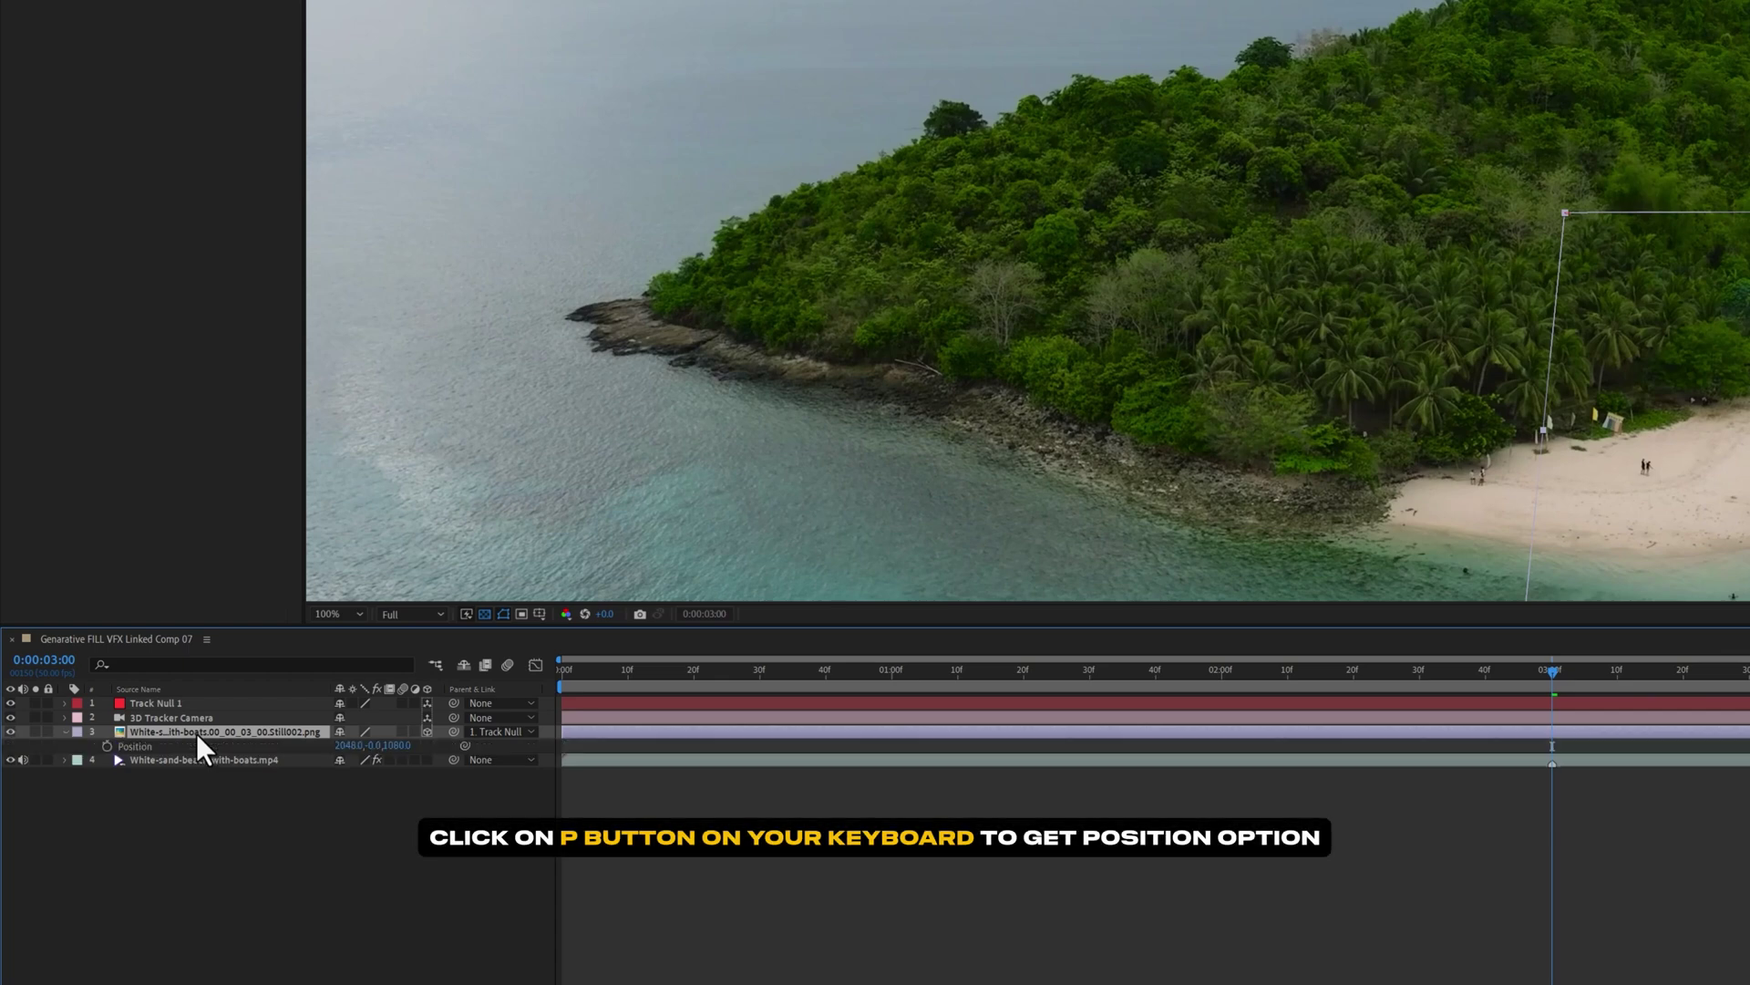
click(347, 746)
key(Return)
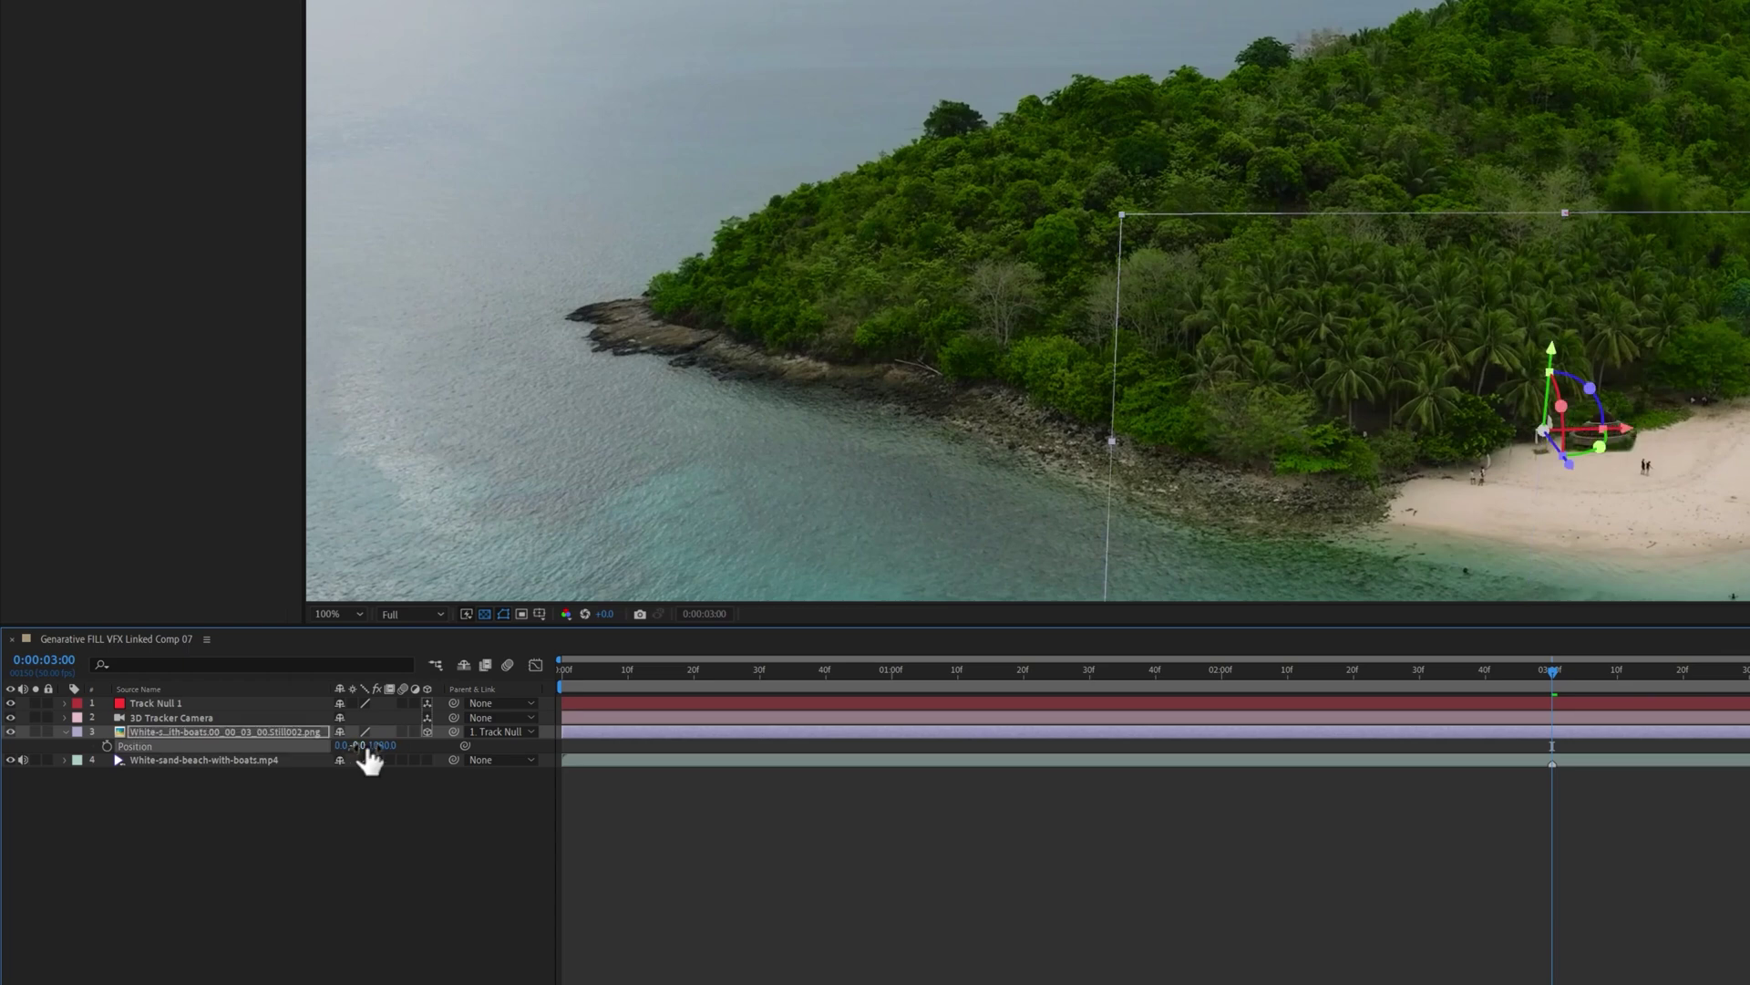
click(383, 746)
text(0)
key(Return)
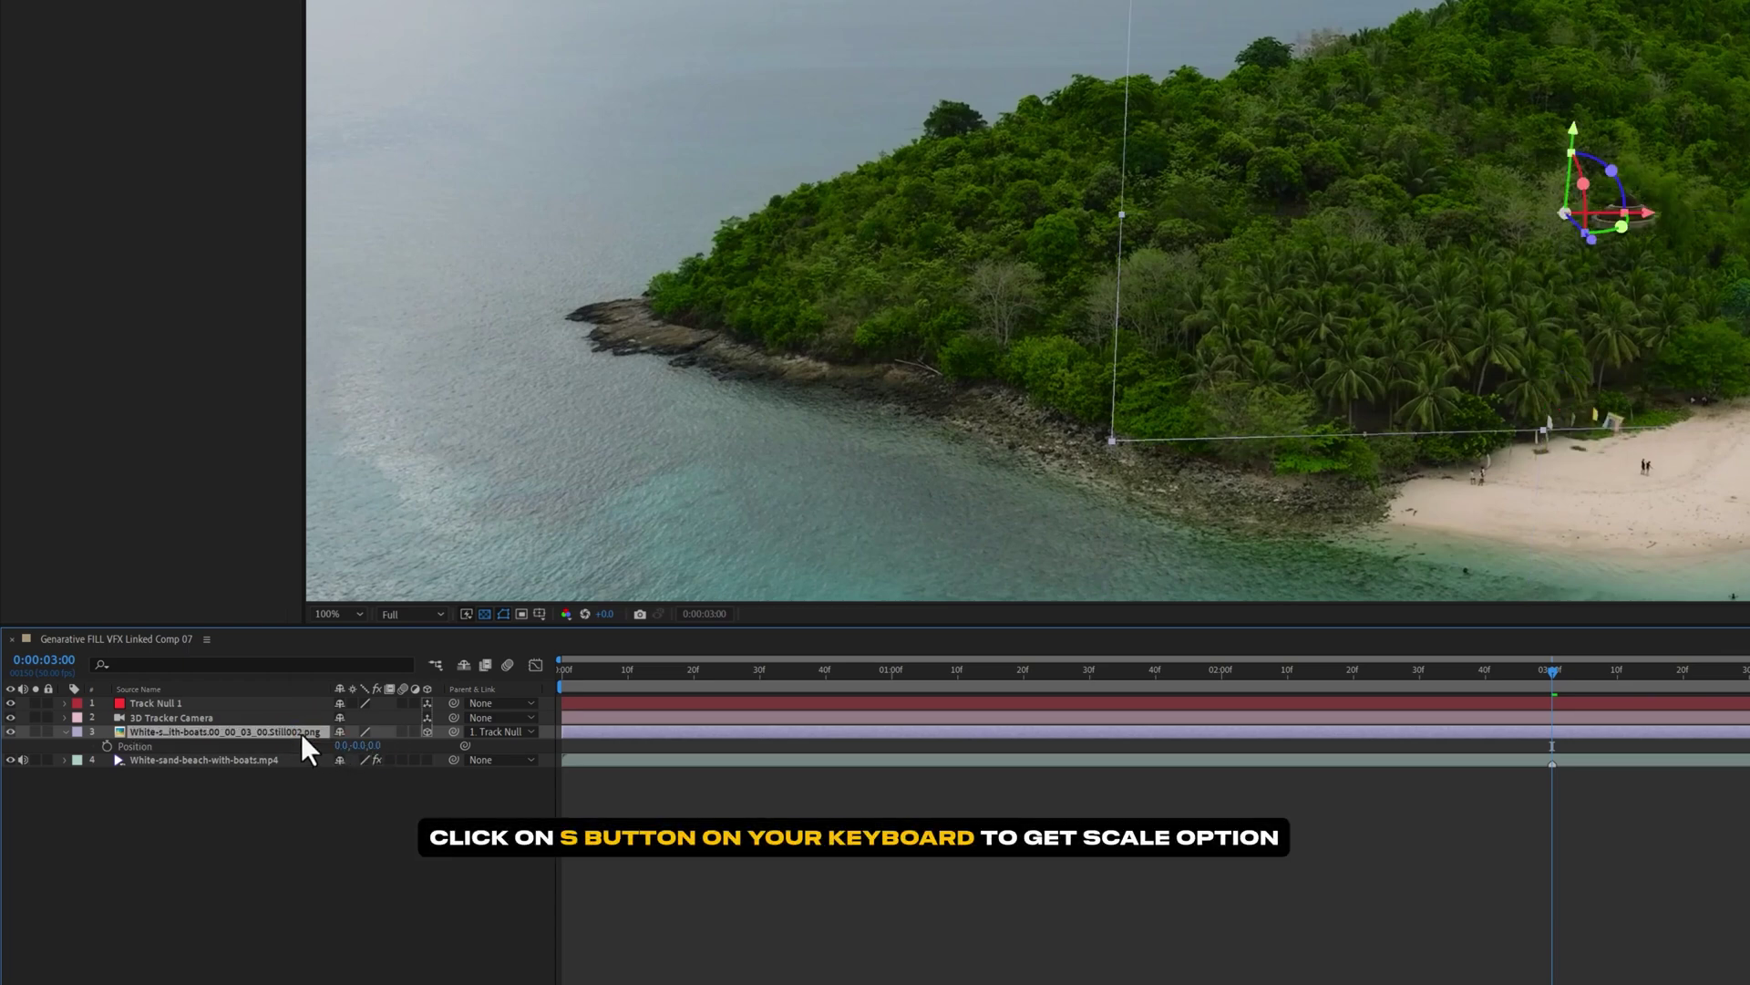
- Scale the hut to 269% and move it left and slightly up onto the island's slope
key(s)
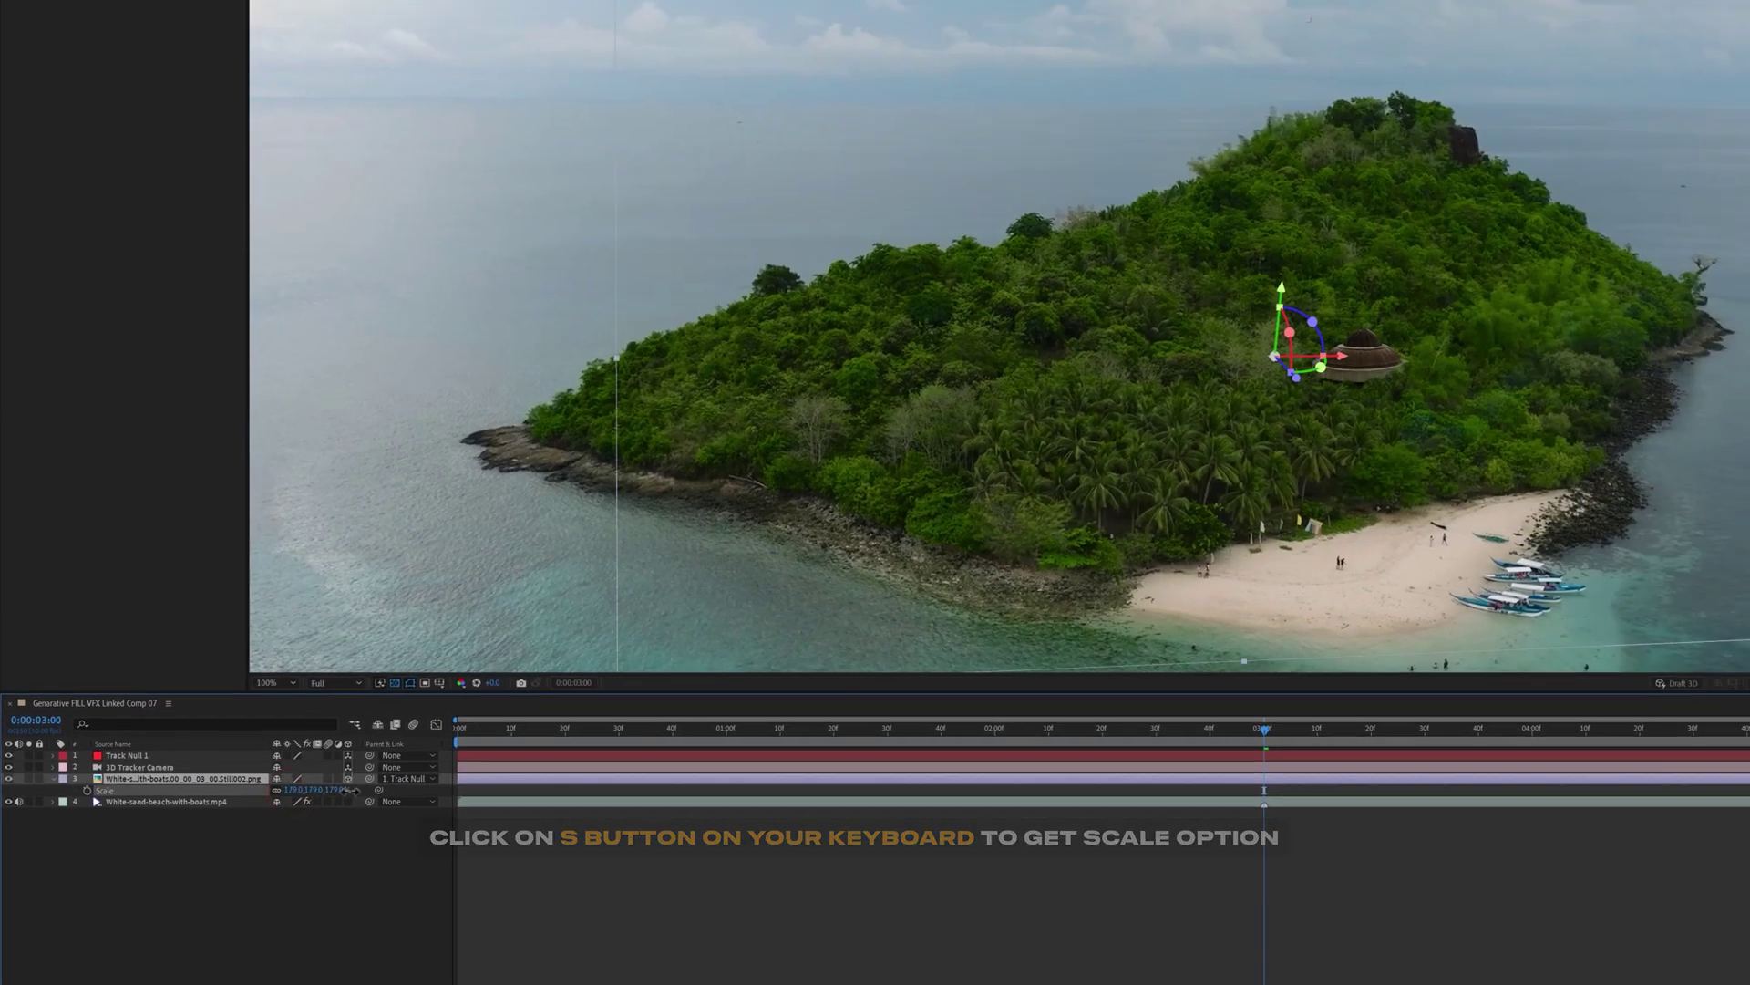
drag(350, 790, 249, 775)
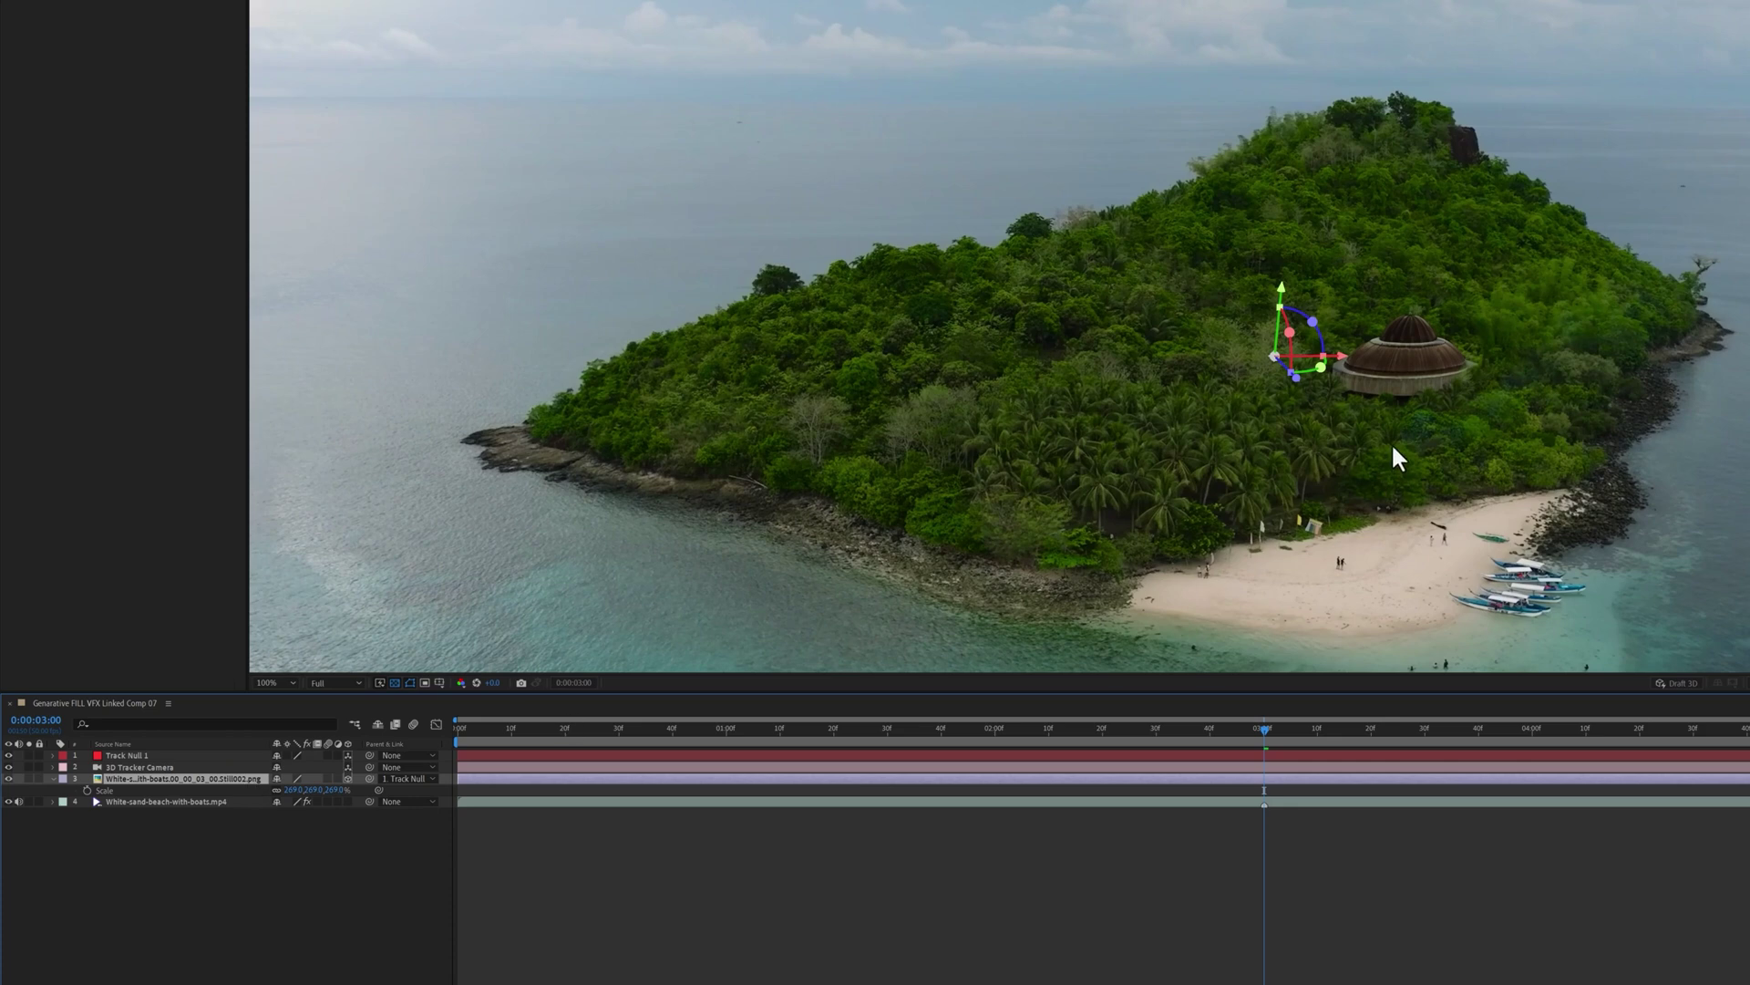
drag(1326, 365, 1179, 365)
drag(1140, 301, 1124, 277)
- Set the viewer magnification to Fit and save the After Effects project
click(279, 683)
click(282, 695)
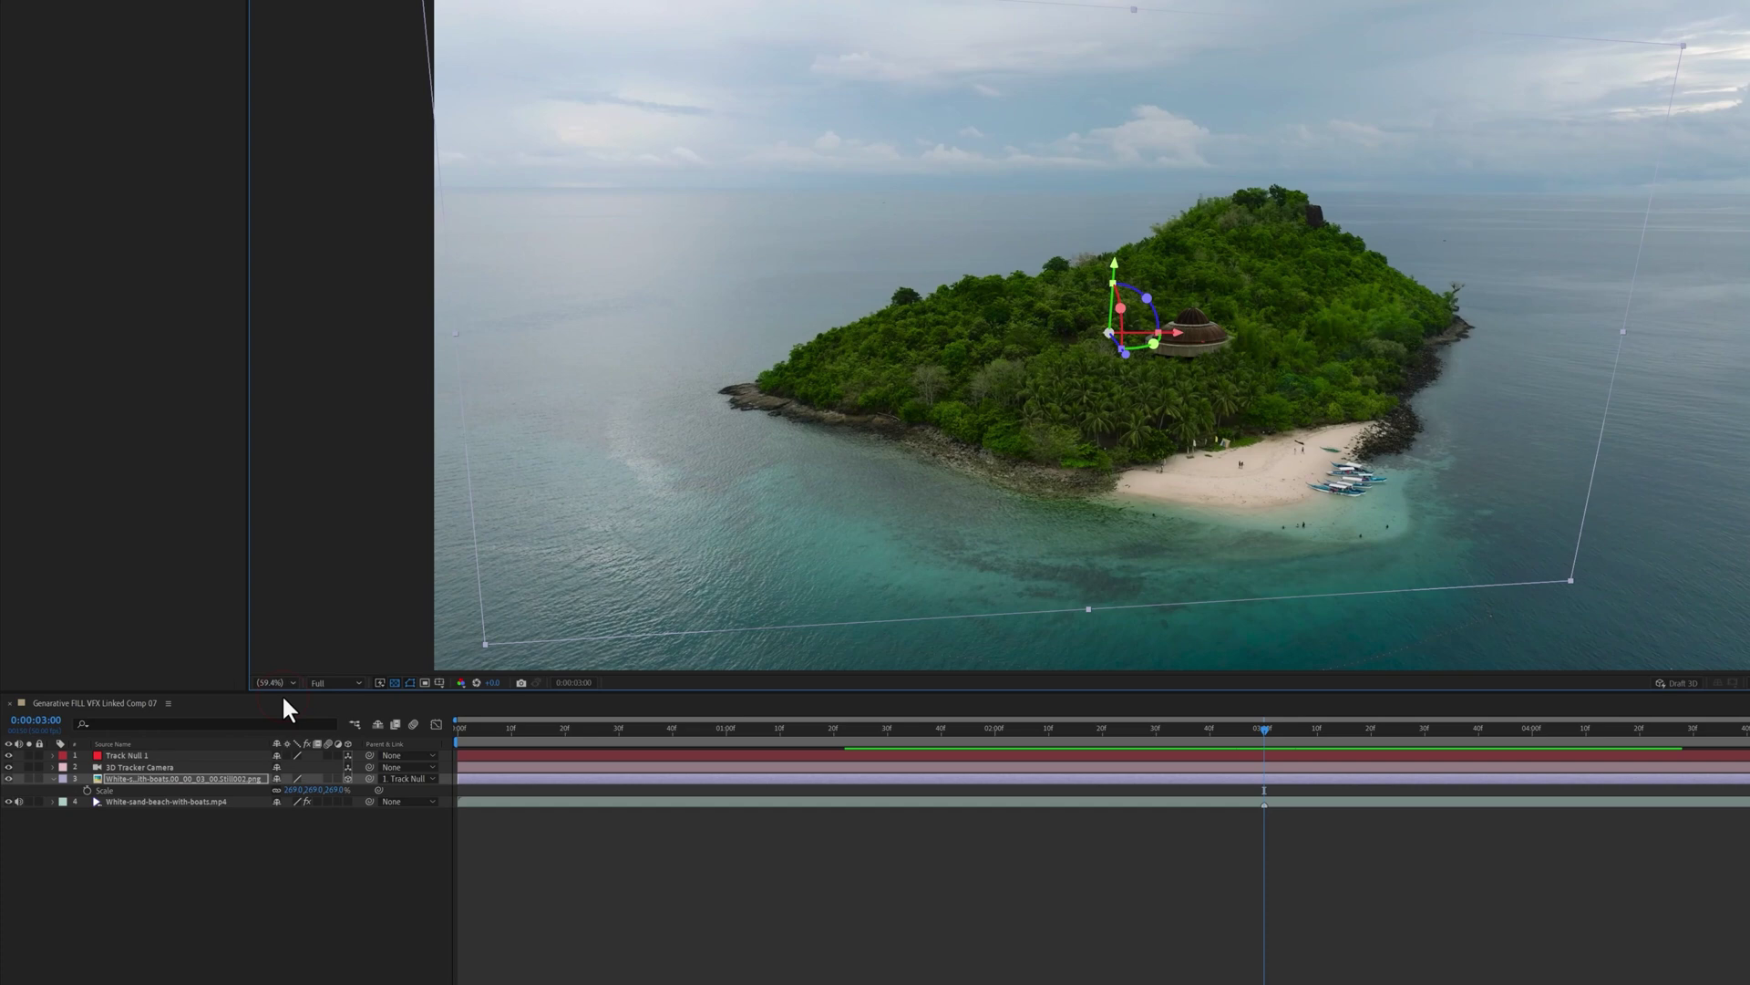
key(ctrl+s)
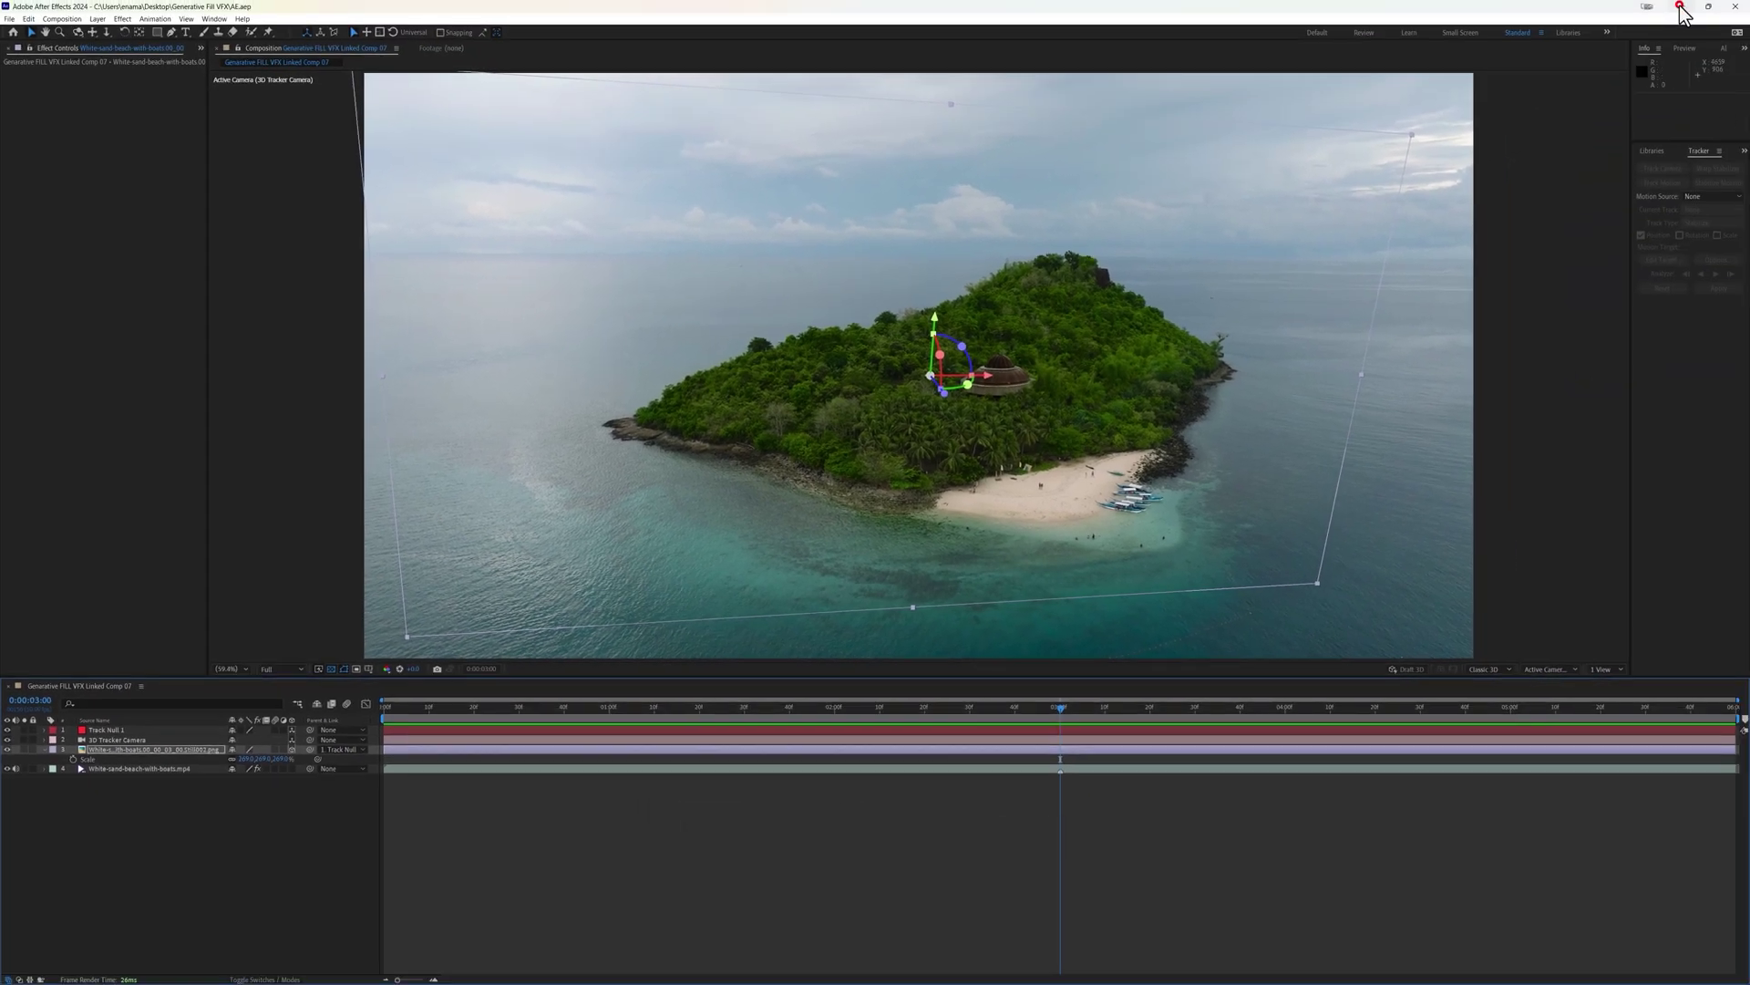
- Return to Premiere Pro and render the timeline with the linked After Effects comp
click(1680, 7)
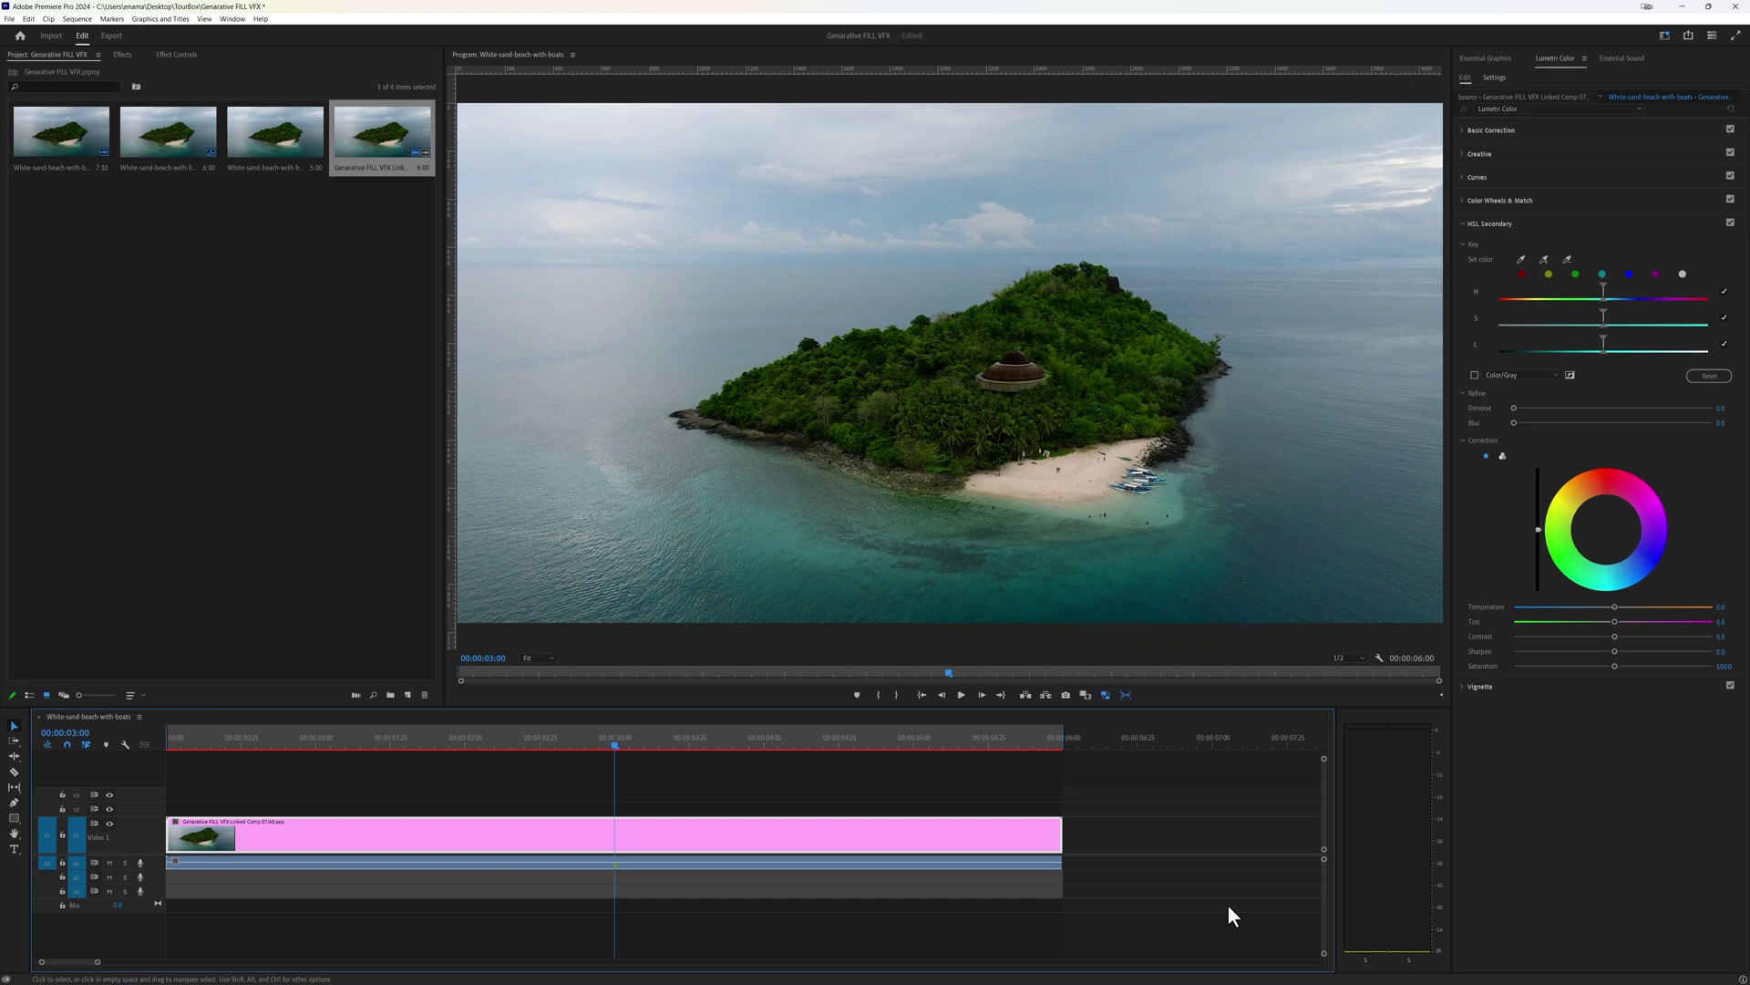
key(Return)
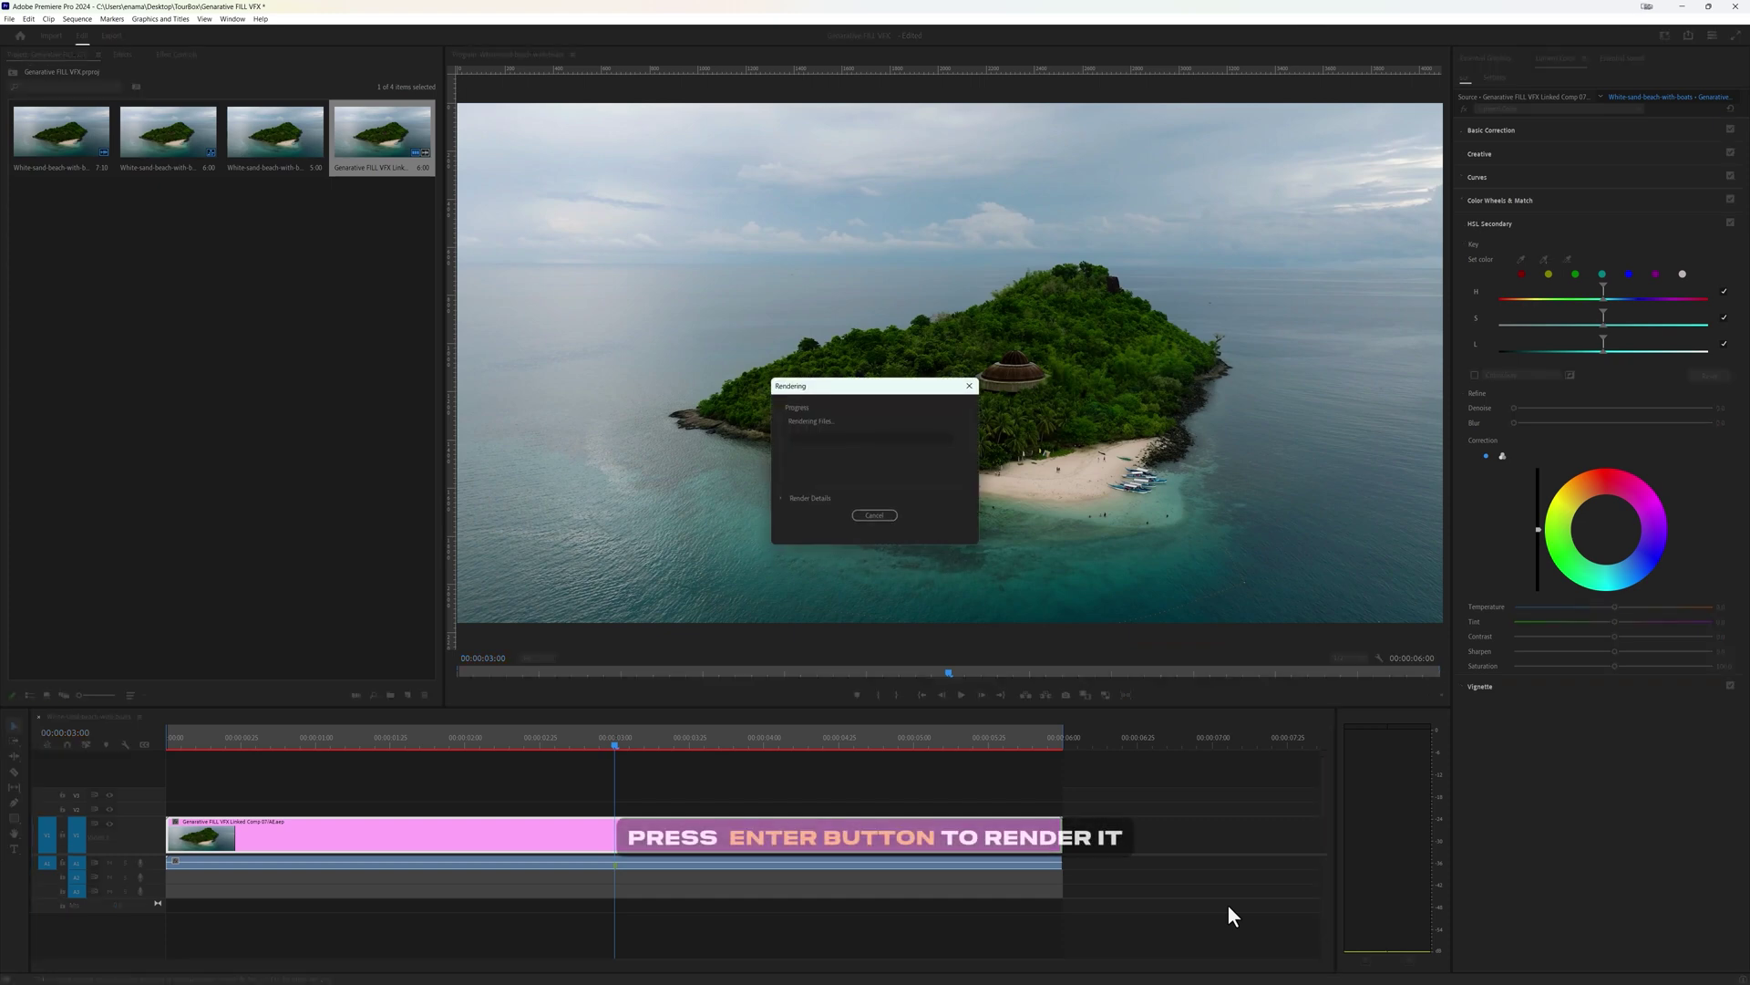